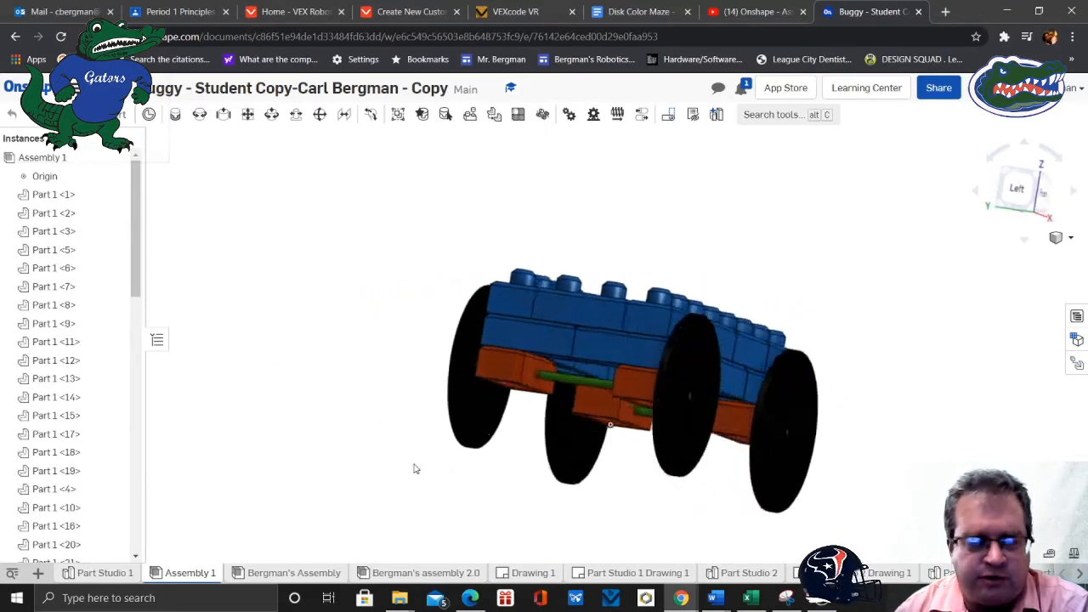
Examine Bergman's Assembly, the drawing previews and the individual parts in Part Studios 1 through 4
click(299, 576)
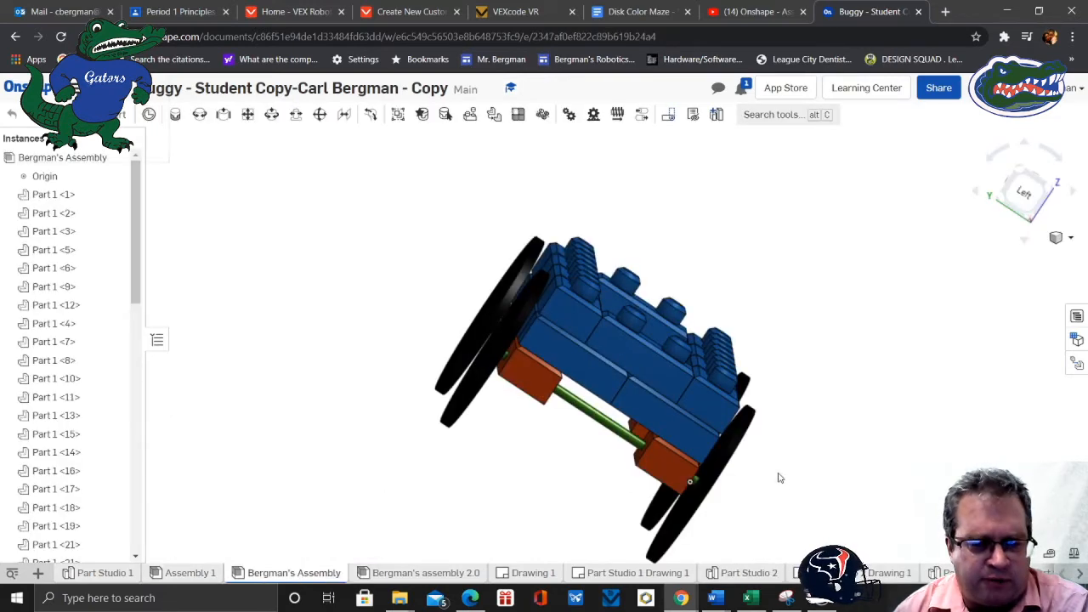
right_drag(782, 483, 868, 433)
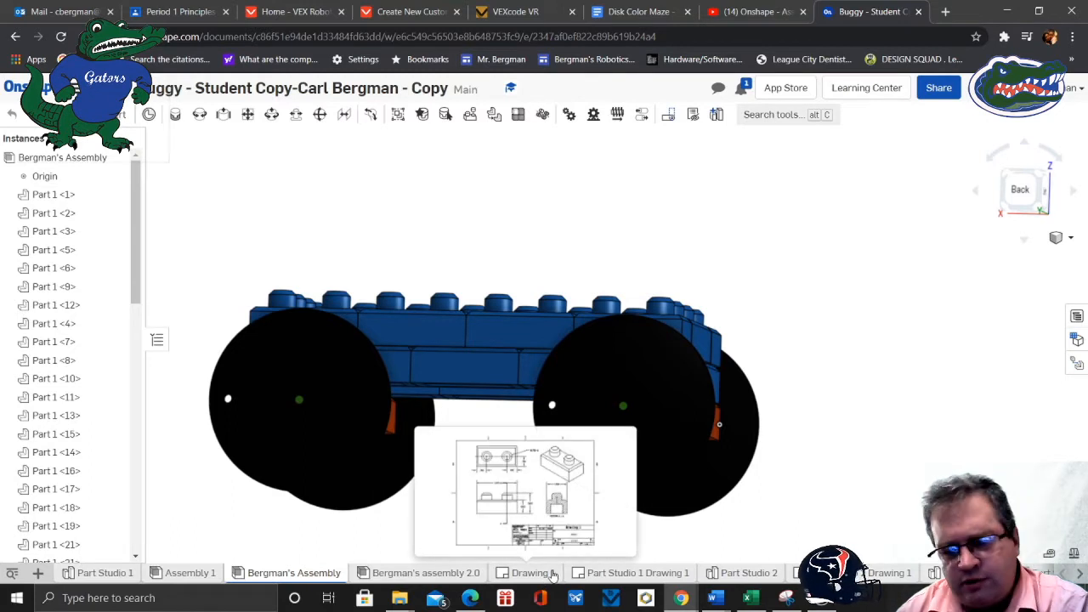
mouse_move(621, 575)
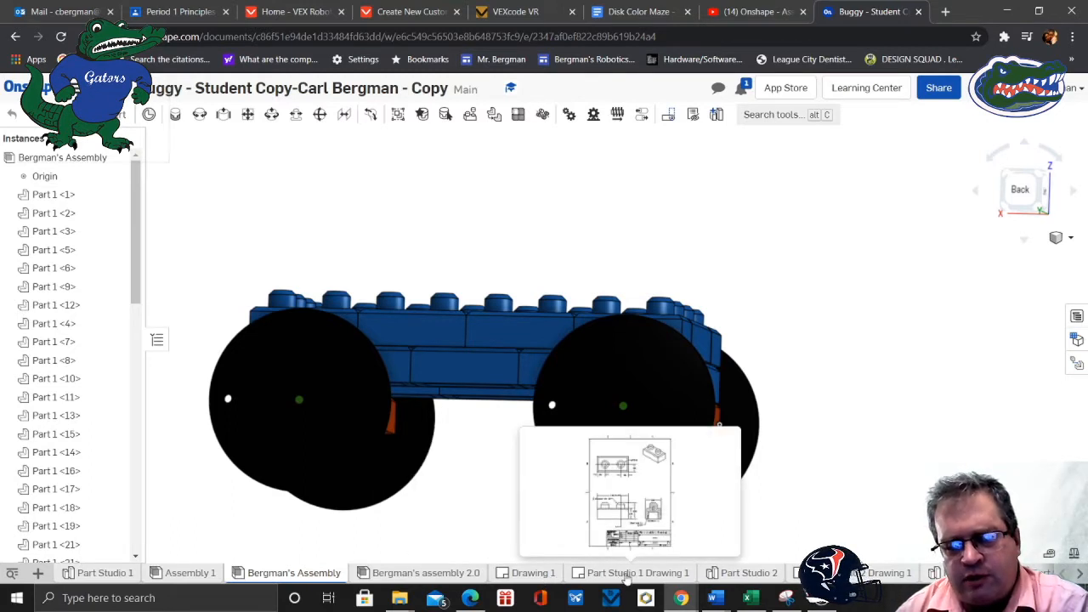
mouse_move(538, 580)
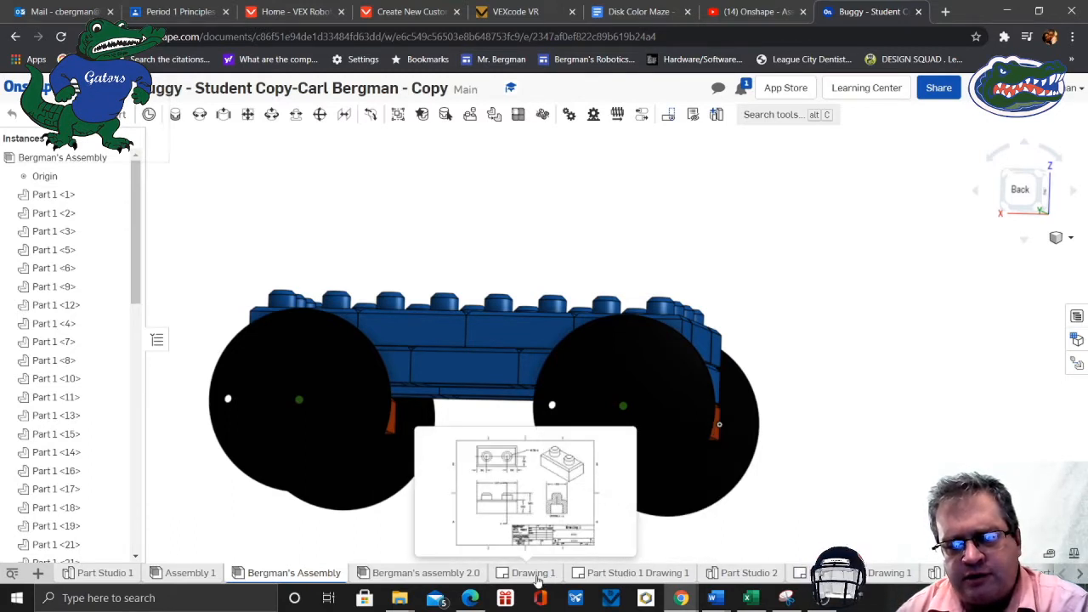
click(748, 573)
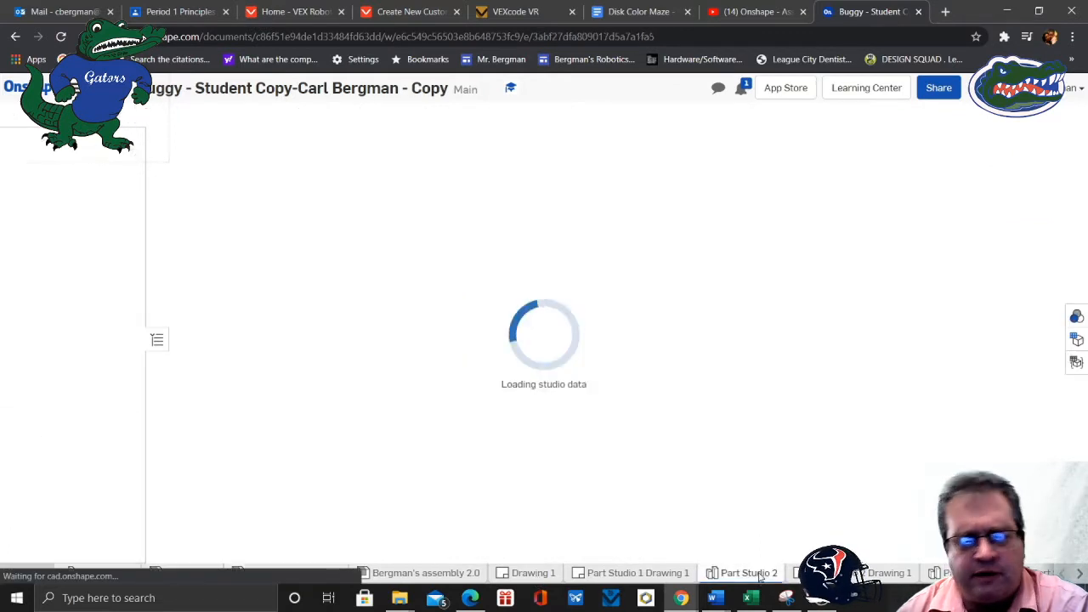
click(1081, 577)
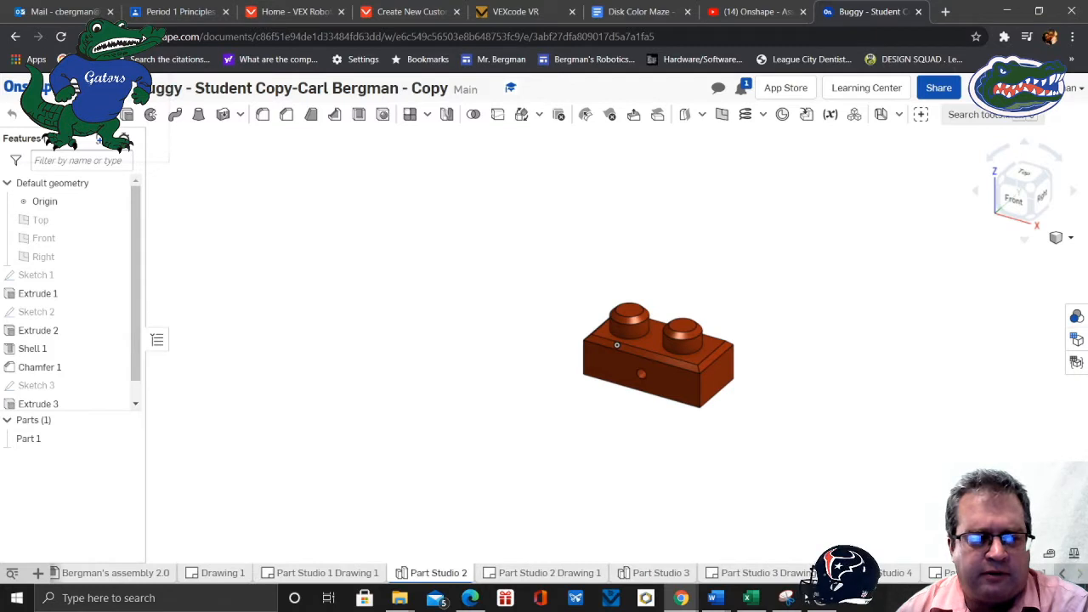
click(660, 575)
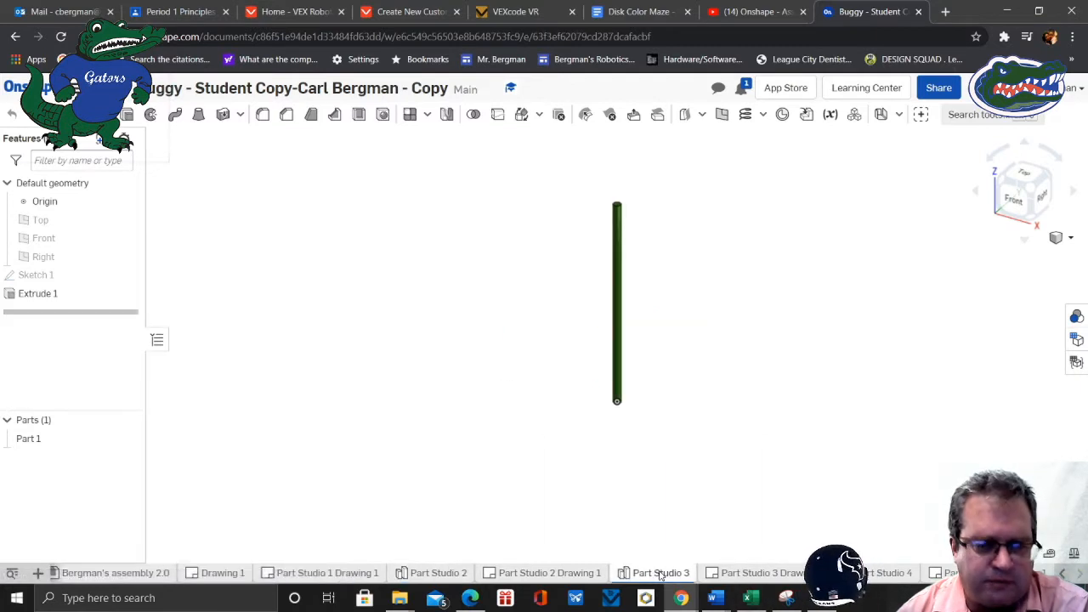
click(888, 575)
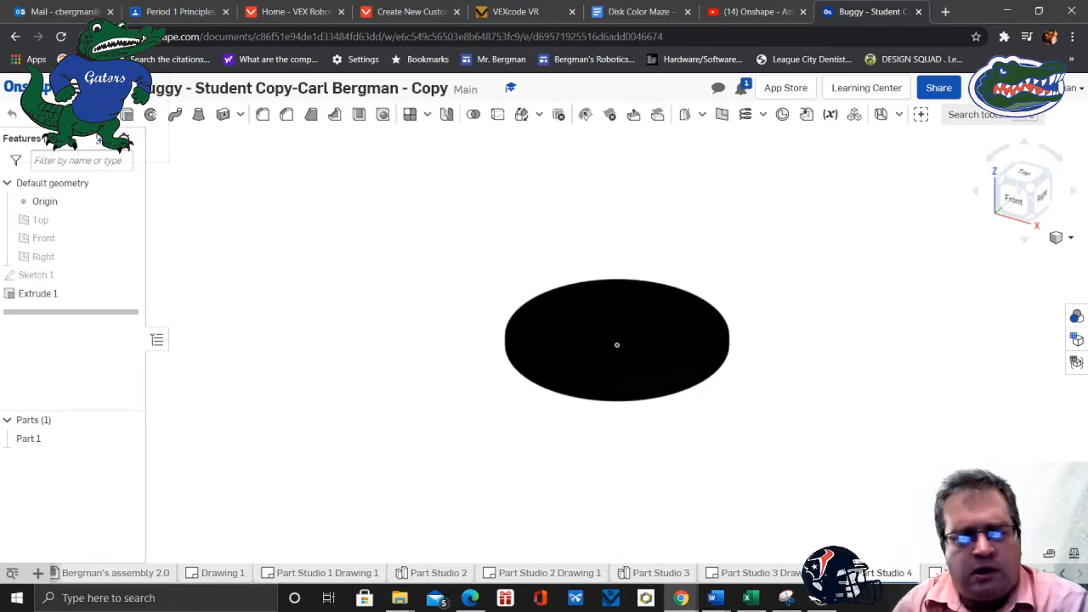
click(1063, 574)
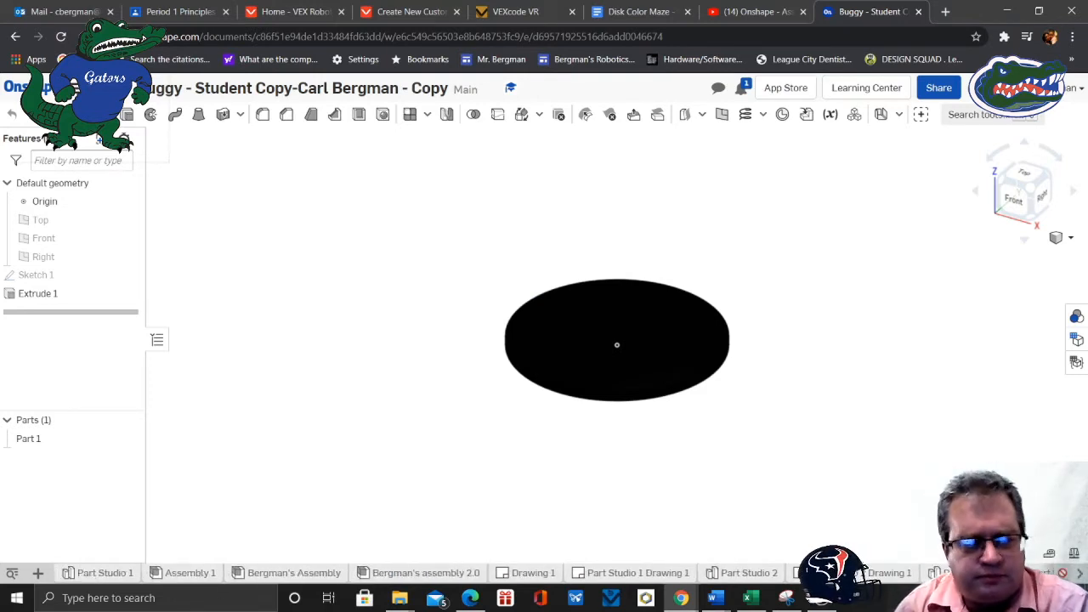
click(101, 574)
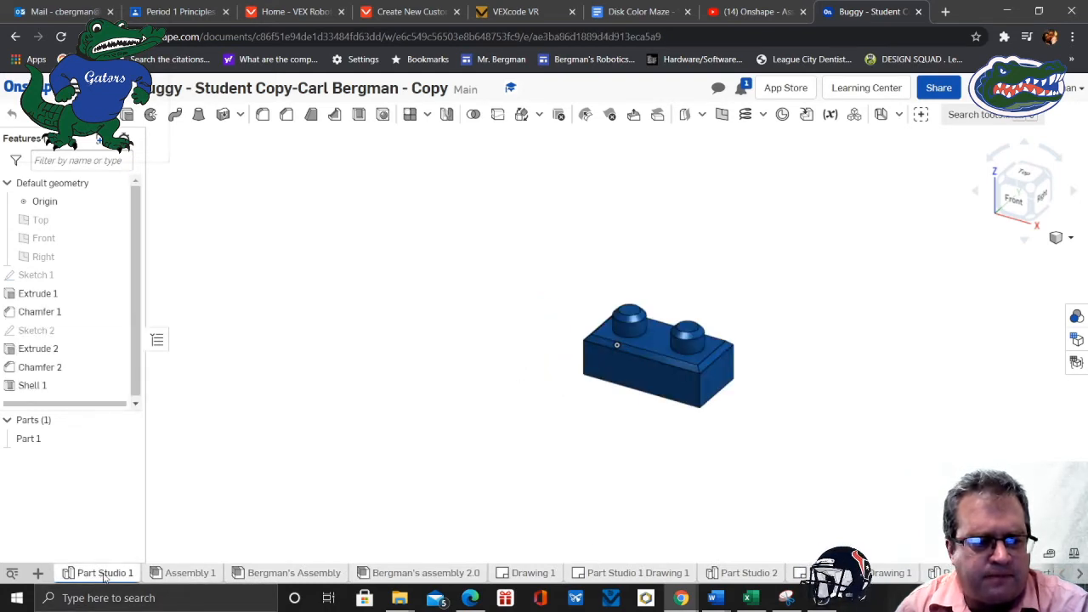
Create a new assembly in the document and rename it "Student assembly"
click(38, 572)
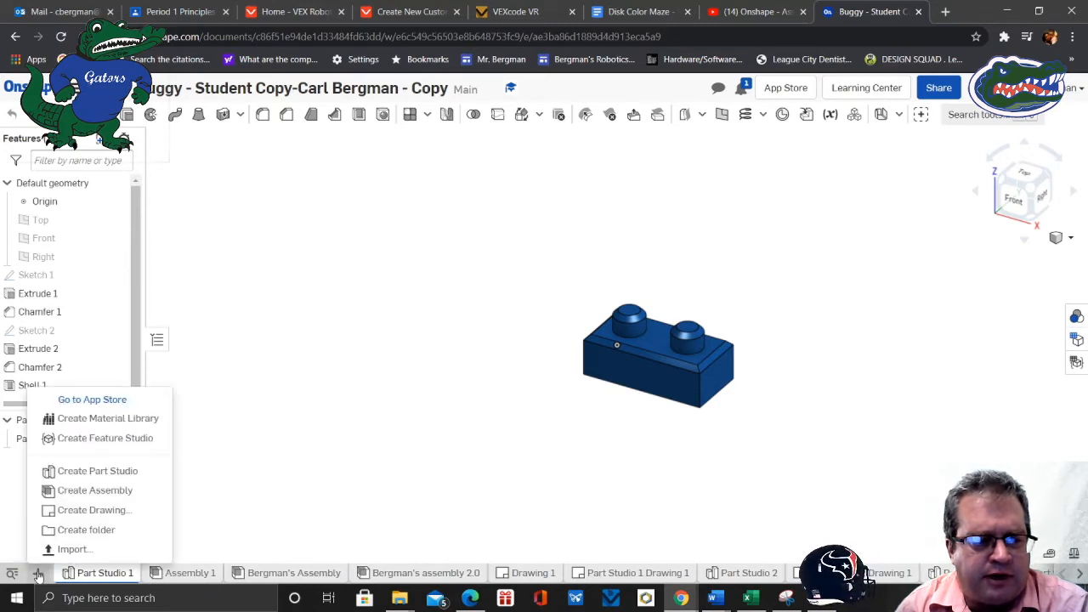
click(98, 492)
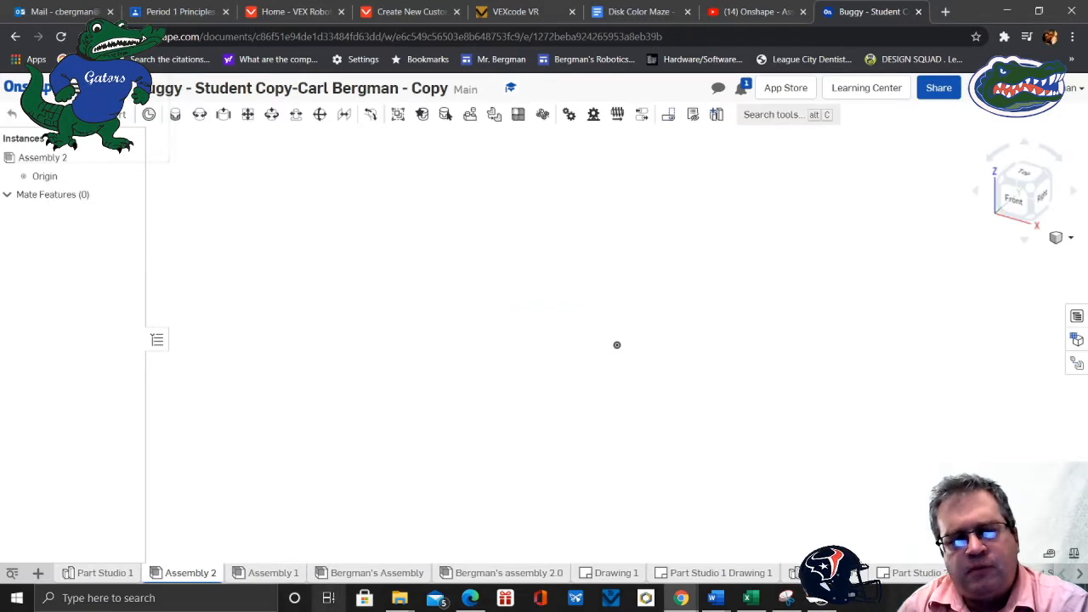
right_click(186, 576)
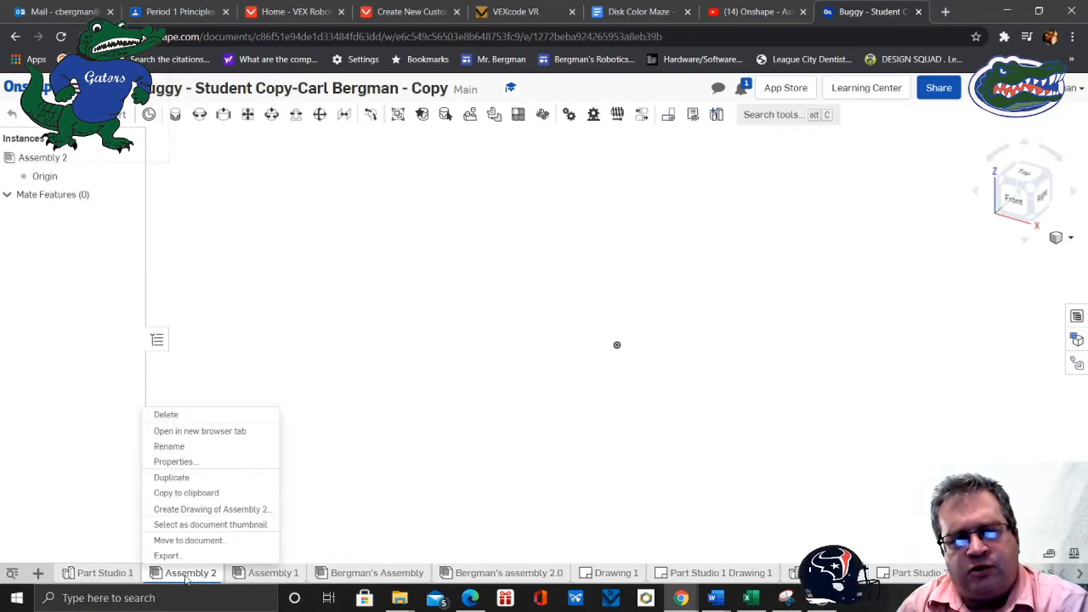
click(181, 447)
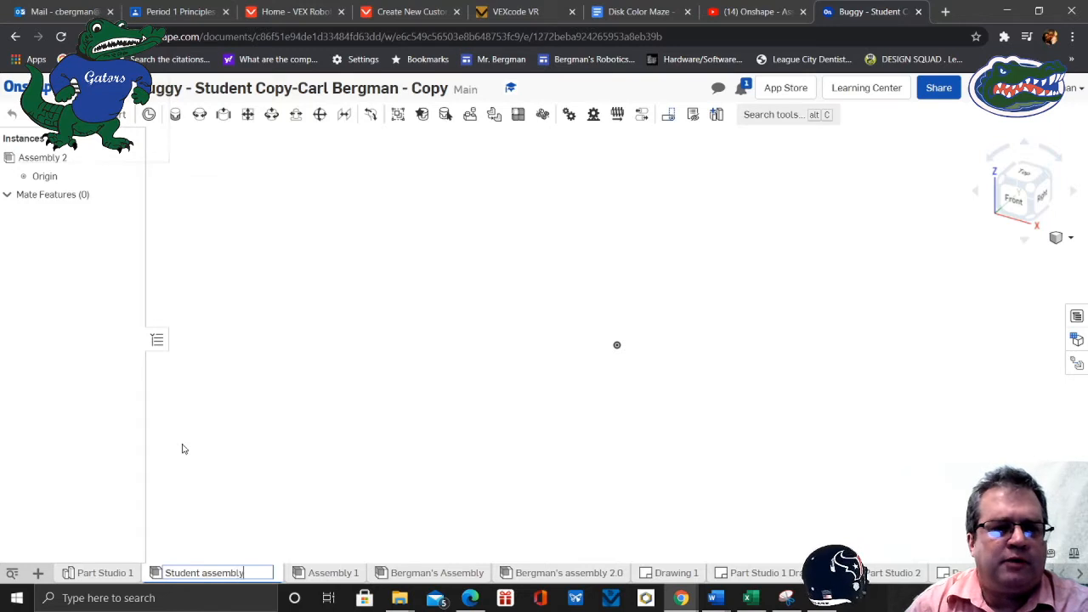
key(Return)
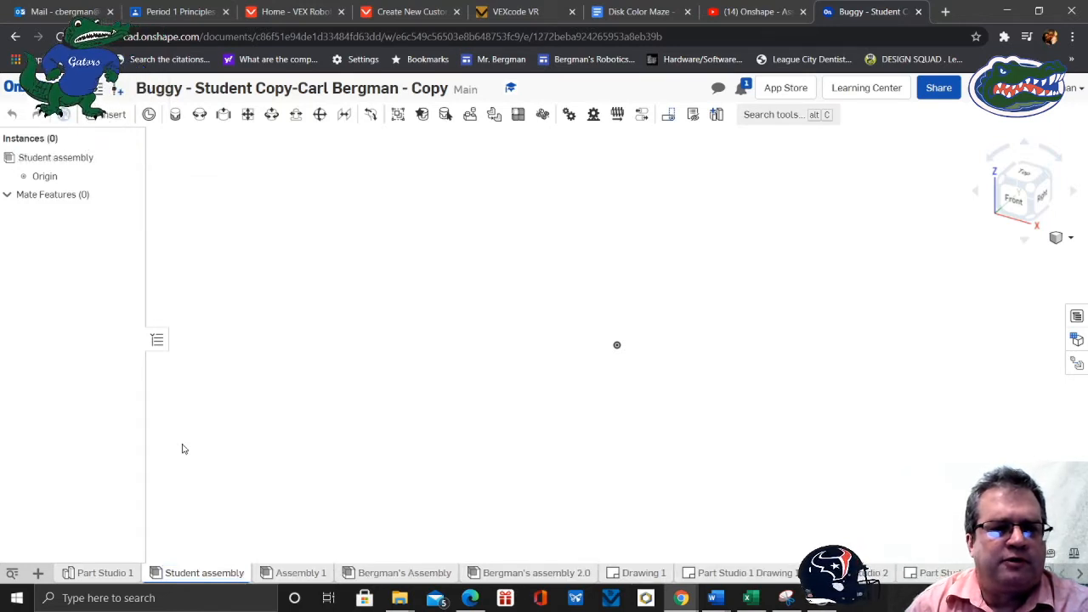
Insert two orange axle-hole bricks from Part Studio 2 side by side near the assembly's origin
click(114, 115)
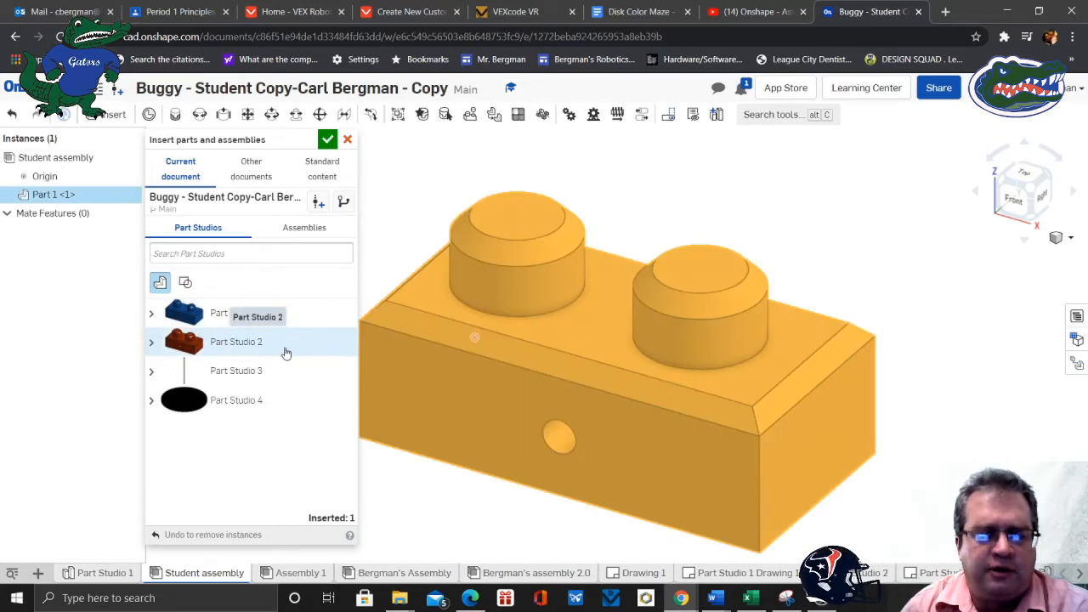
drag(638, 342, 690, 287)
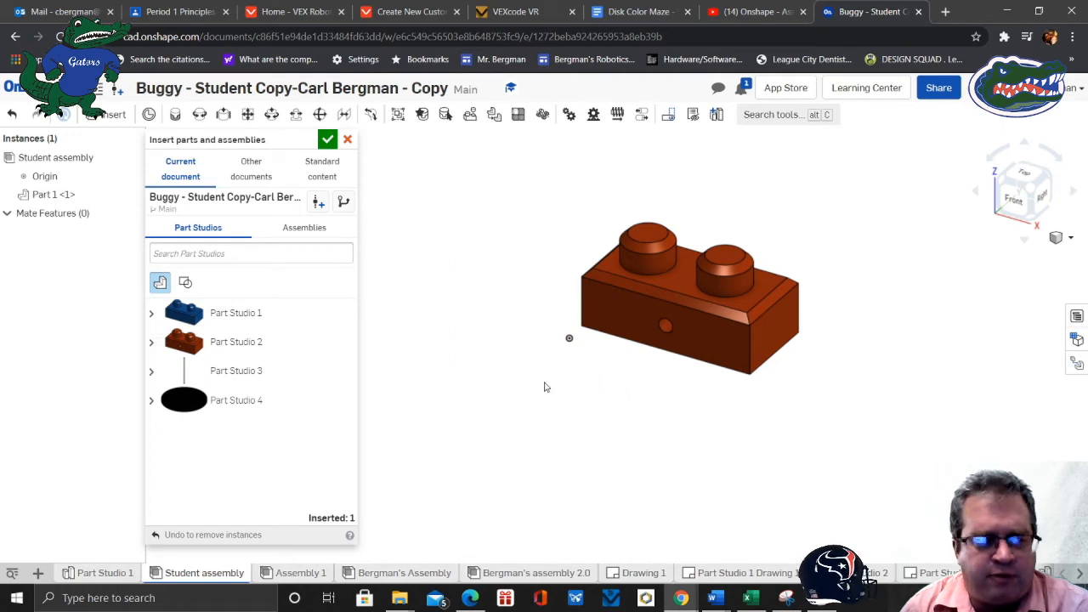
click(225, 341)
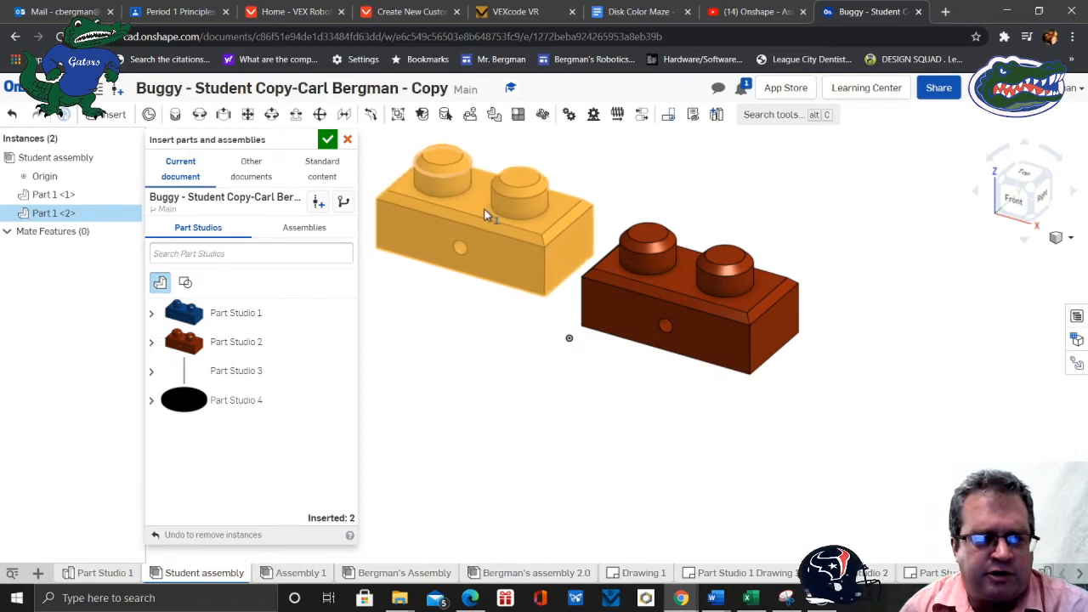
click(478, 223)
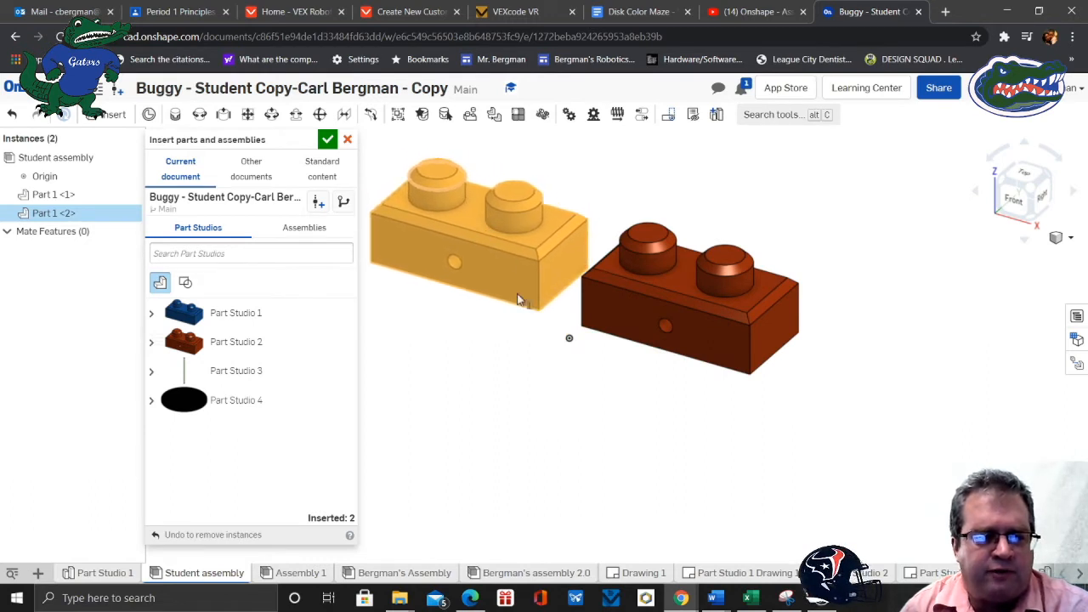
Insert four blue bricks from Part Studio 1 beside the orange bricks
scroll(591, 405, down, 2)
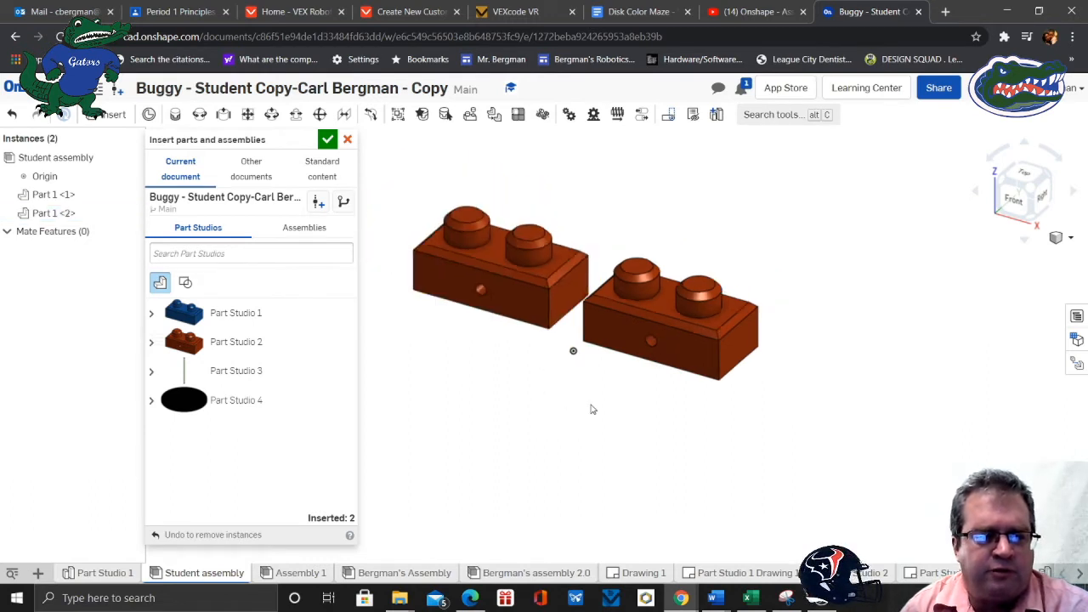
click(212, 313)
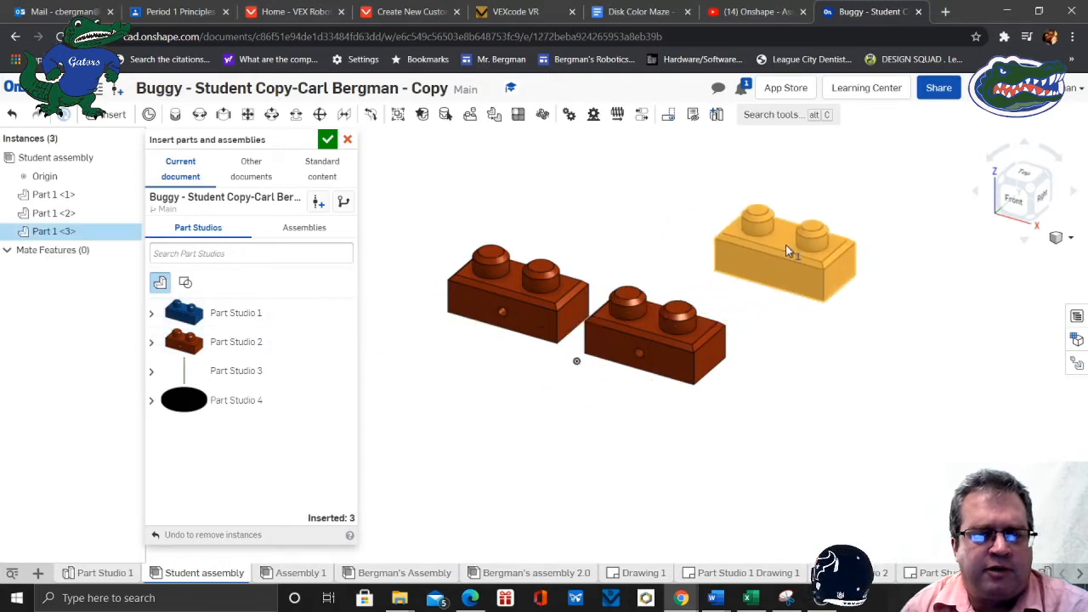
click(787, 249)
click(242, 314)
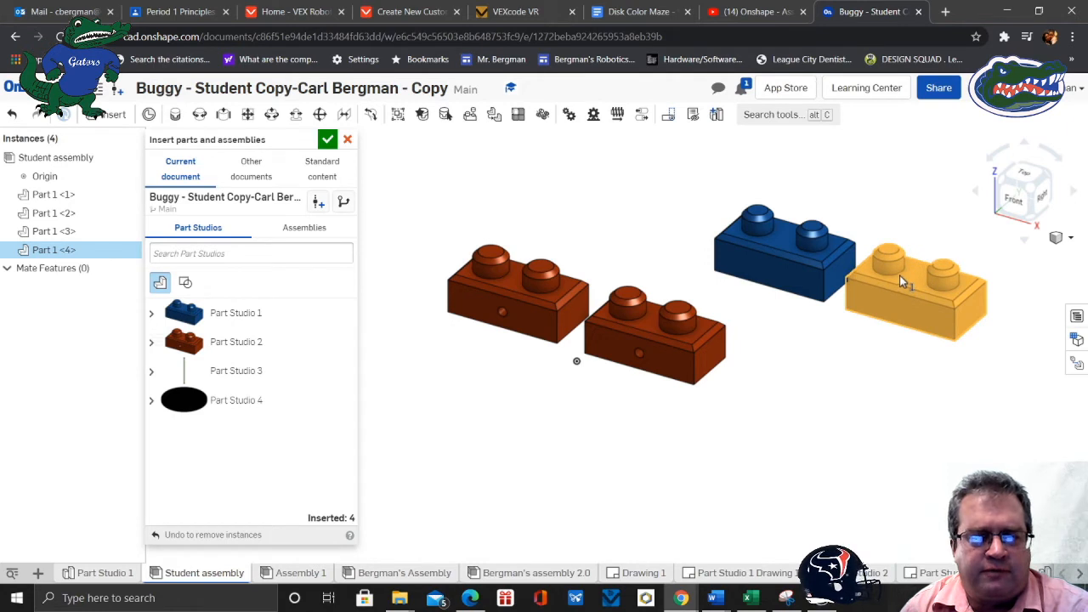
click(897, 273)
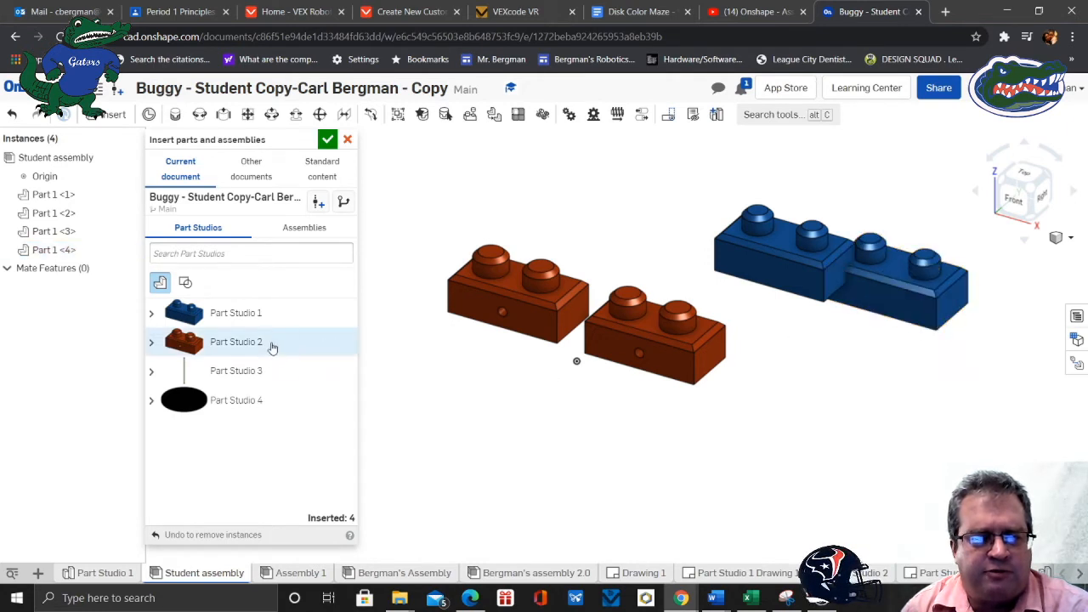
click(282, 316)
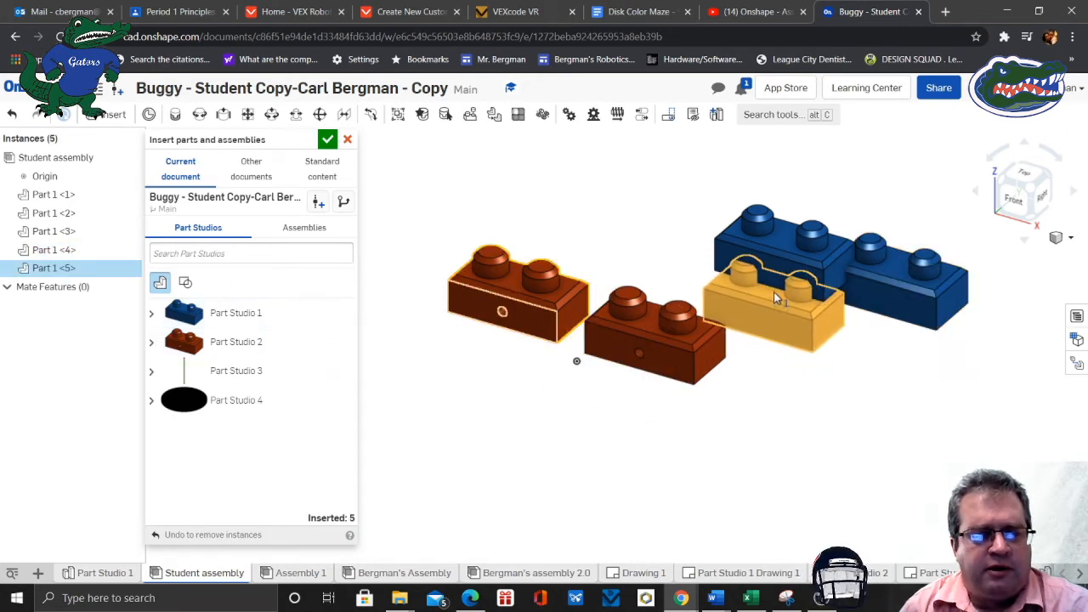
click(775, 297)
click(236, 313)
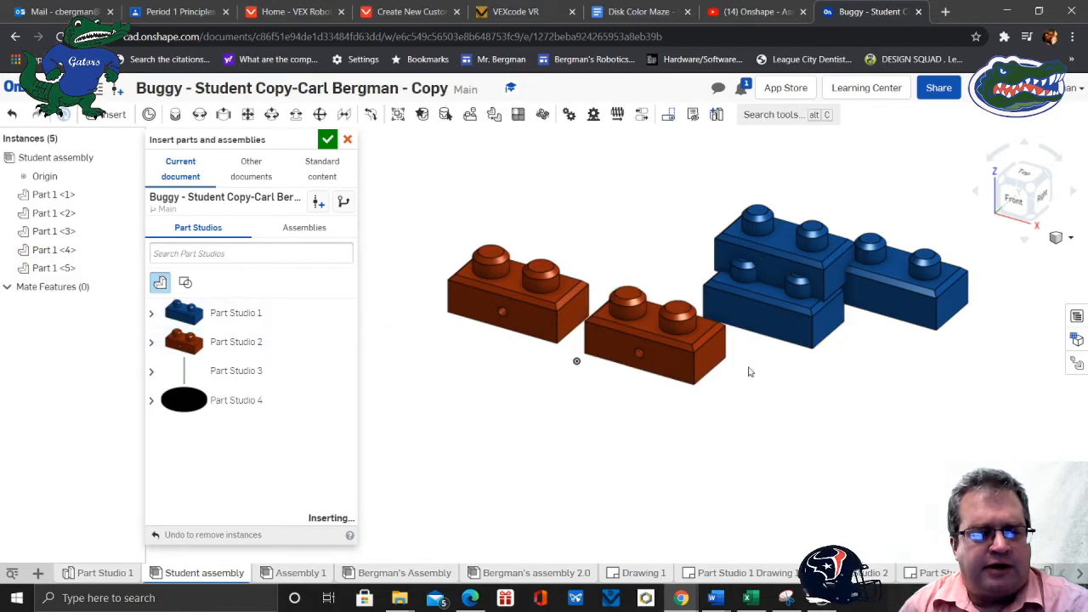
click(923, 340)
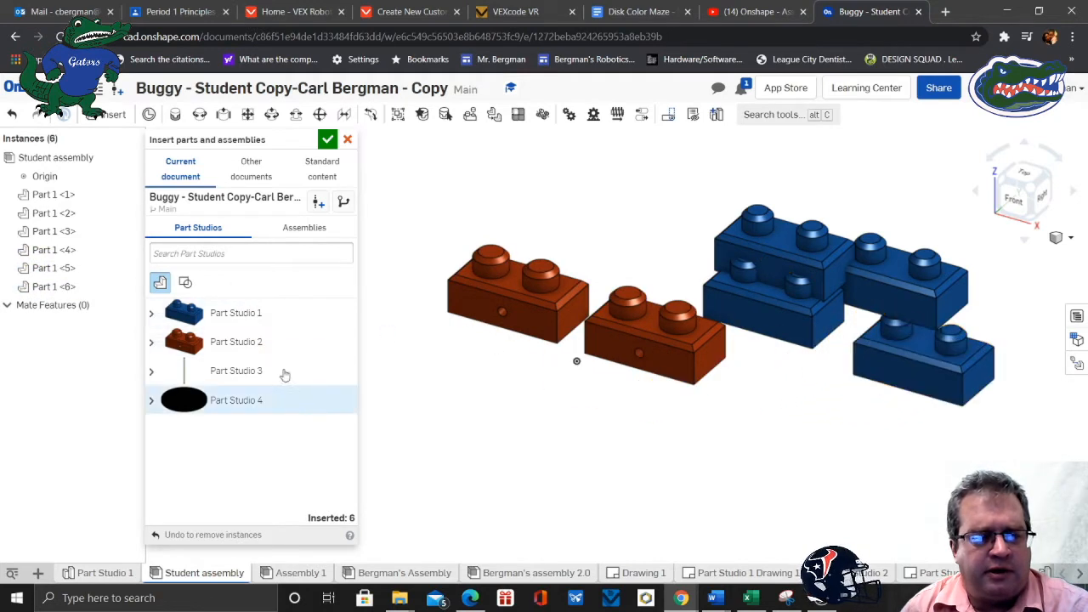
Insert one black wheel from Part Studio 4 and one green axle from Part Studio 3, and finish inserting parts
click(236, 402)
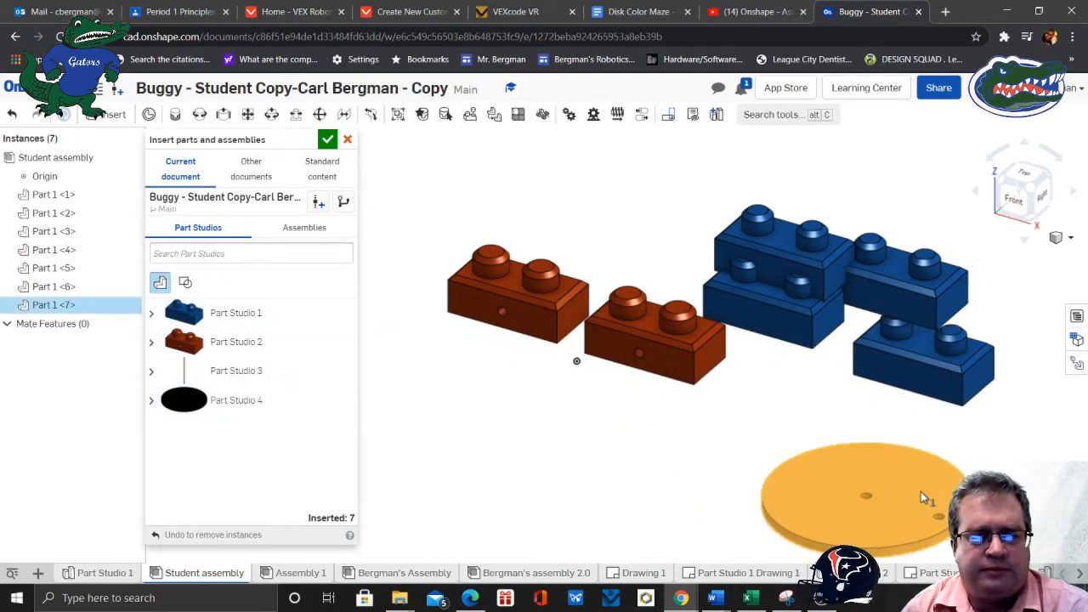
click(1020, 489)
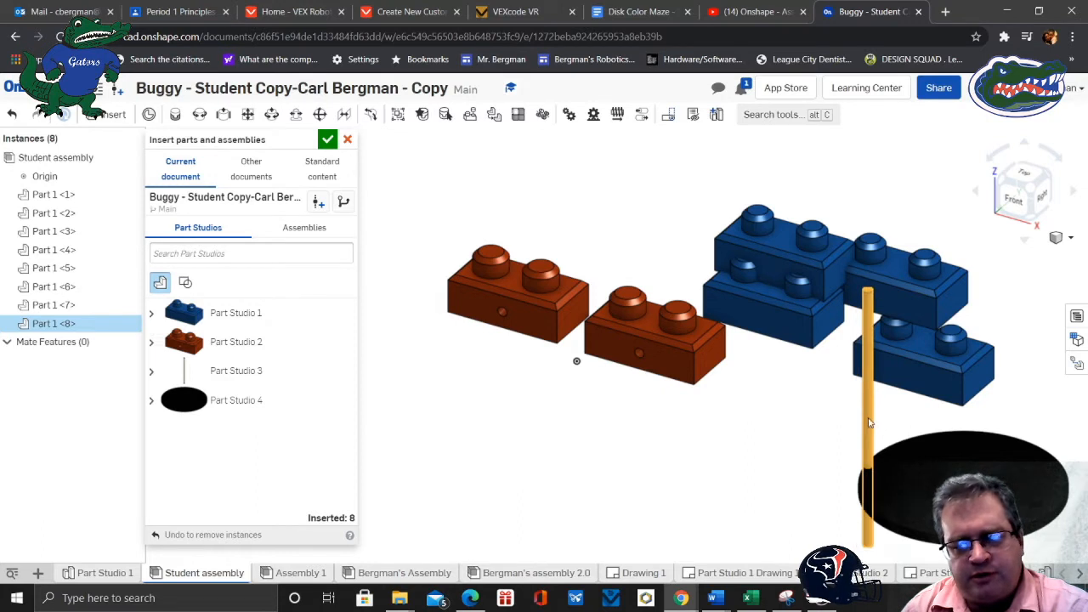
click(875, 425)
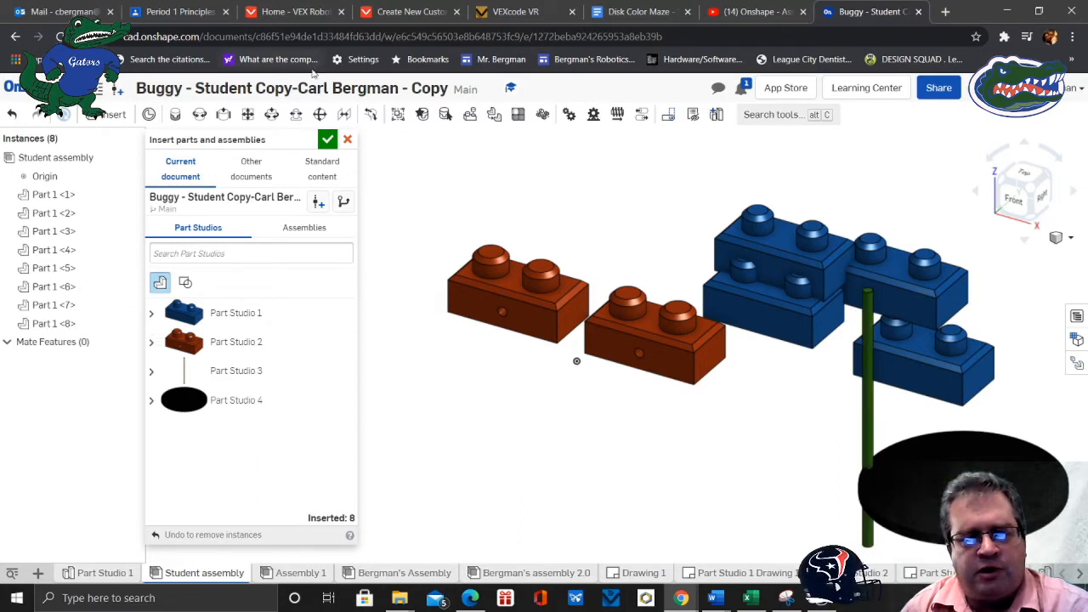
click(327, 140)
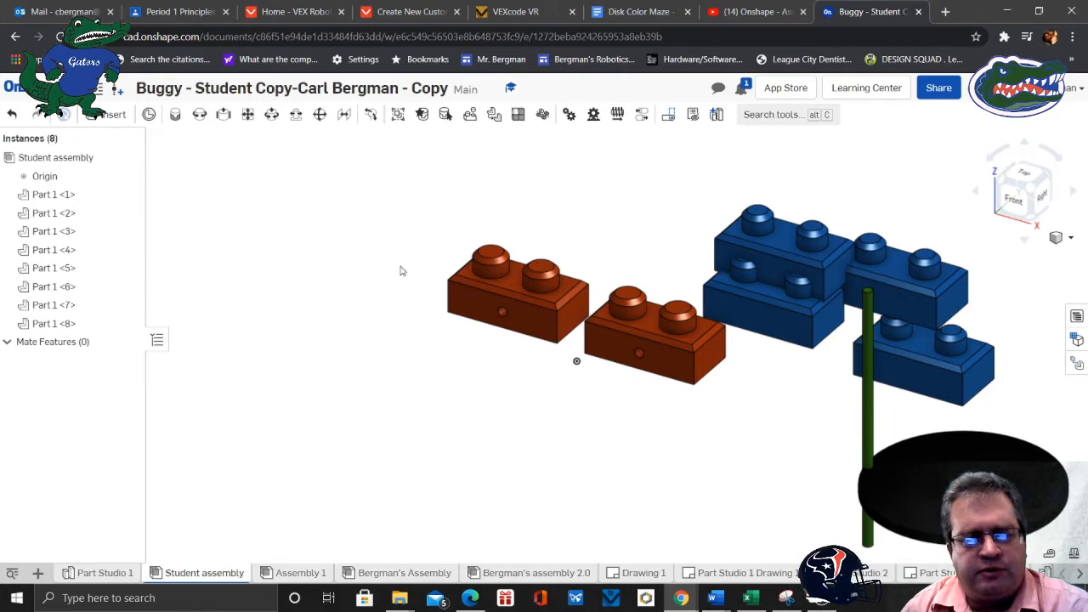
Examine the brick, axle and wheel arrangement in Assembly 1 and return to the orange bricks in Student assembly
click(298, 573)
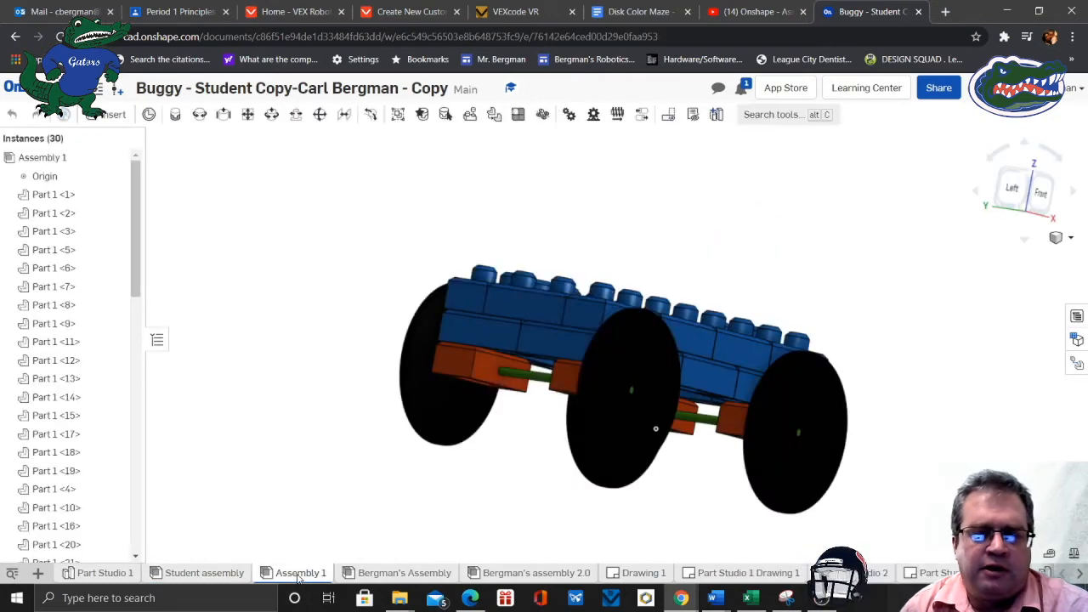
right_drag(507, 505, 540, 510)
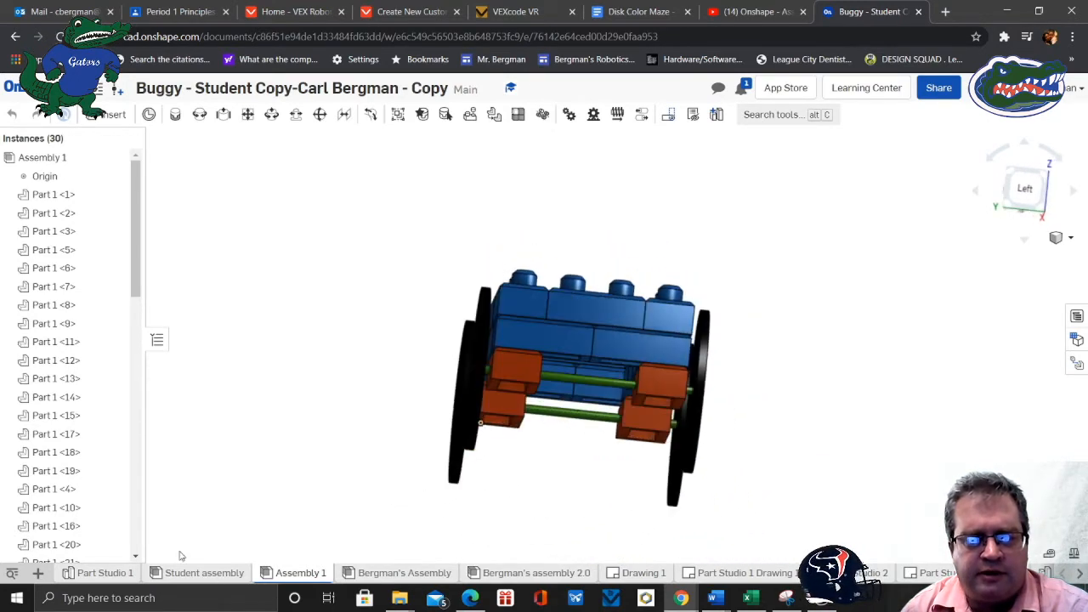
click(200, 575)
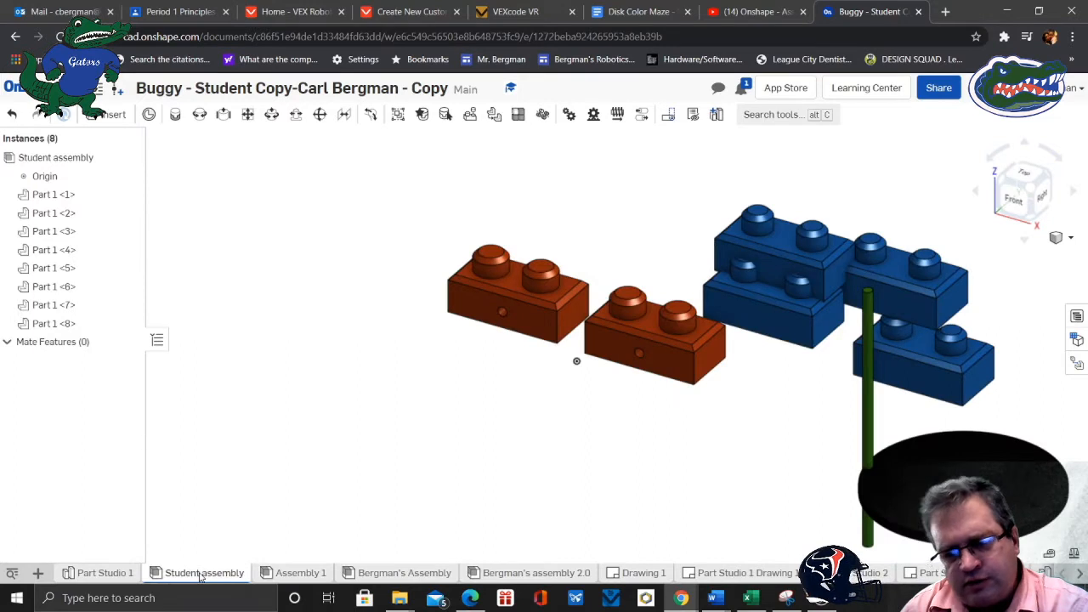
scroll(609, 447, up, 3)
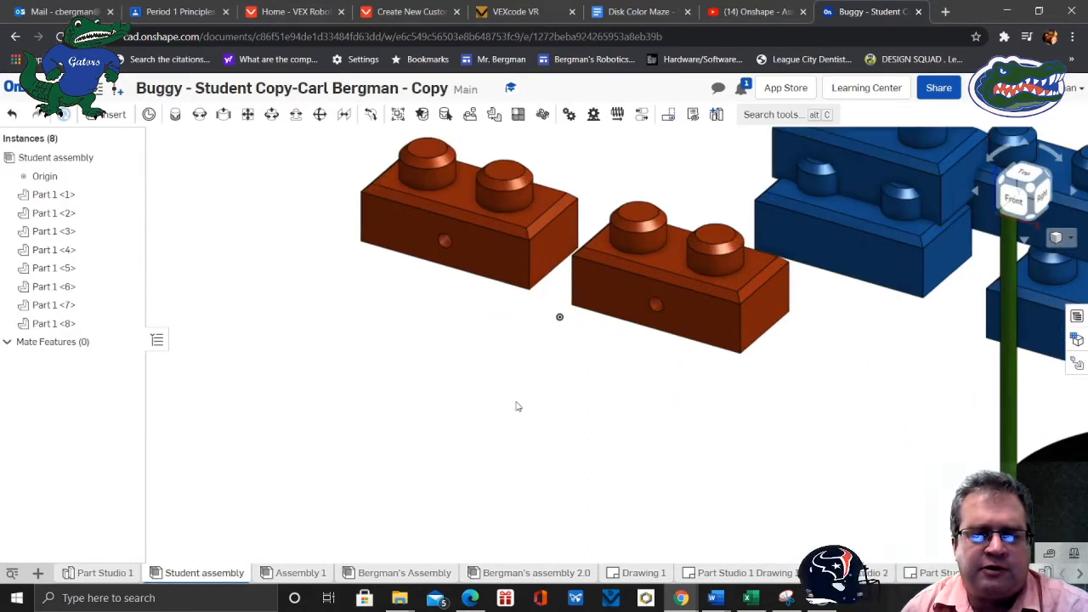
middle_drag(484, 406, 383, 514)
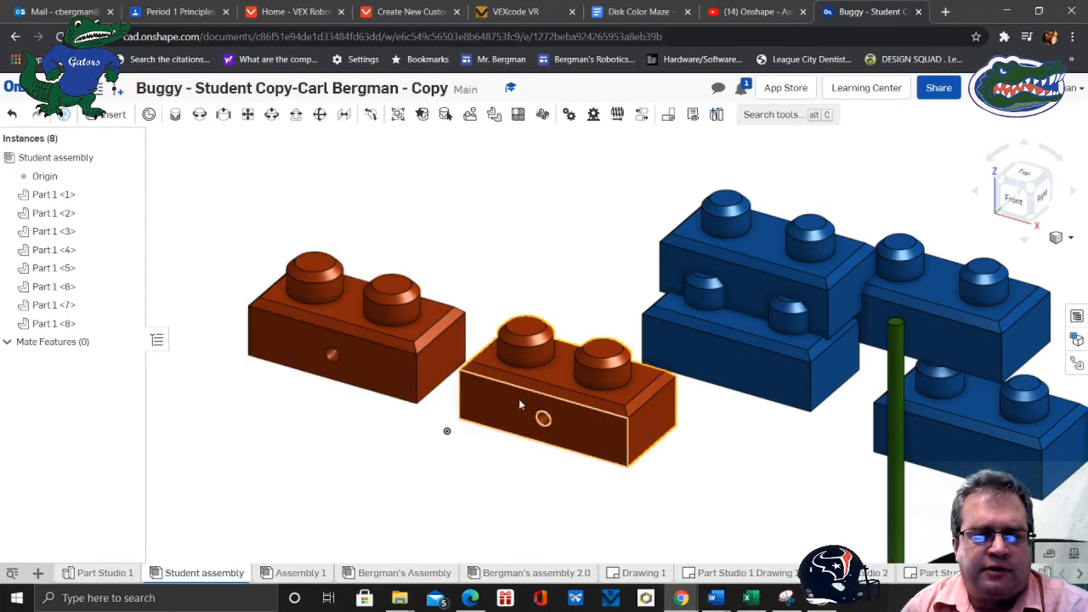
Move the two orange bricks apart, keeping one beside the origin, and compare them with the orange corner bricks under Assembly 1's buggy
drag(503, 278, 505, 220)
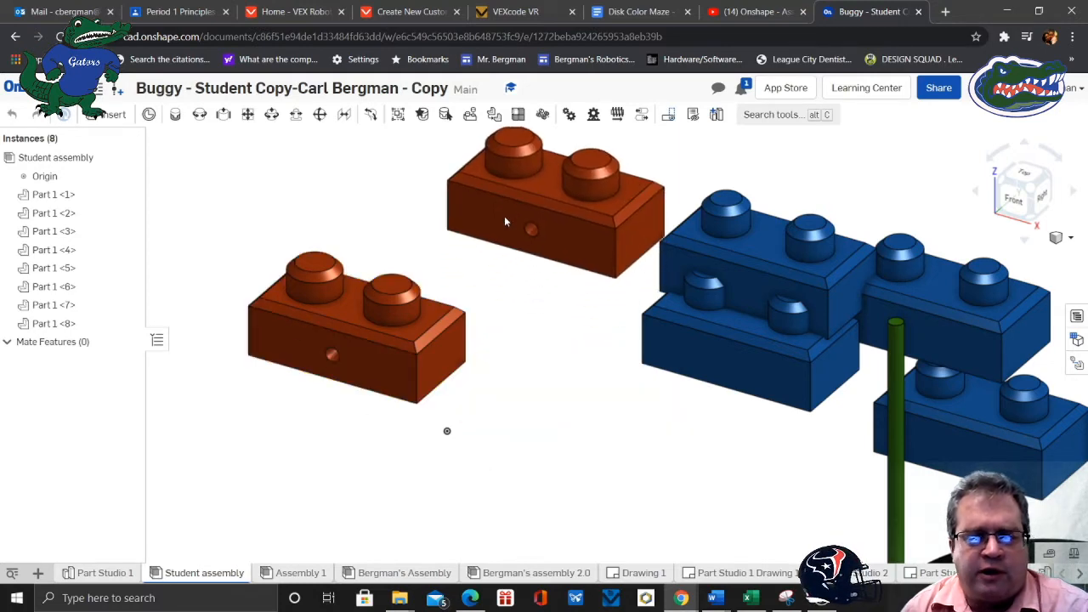
drag(290, 340, 530, 421)
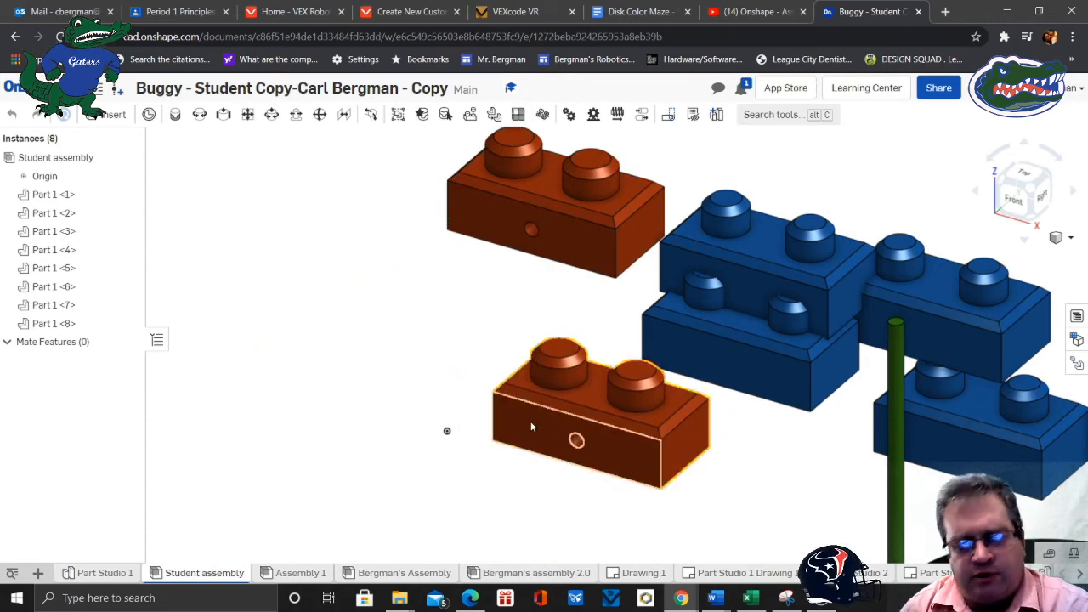
click(302, 573)
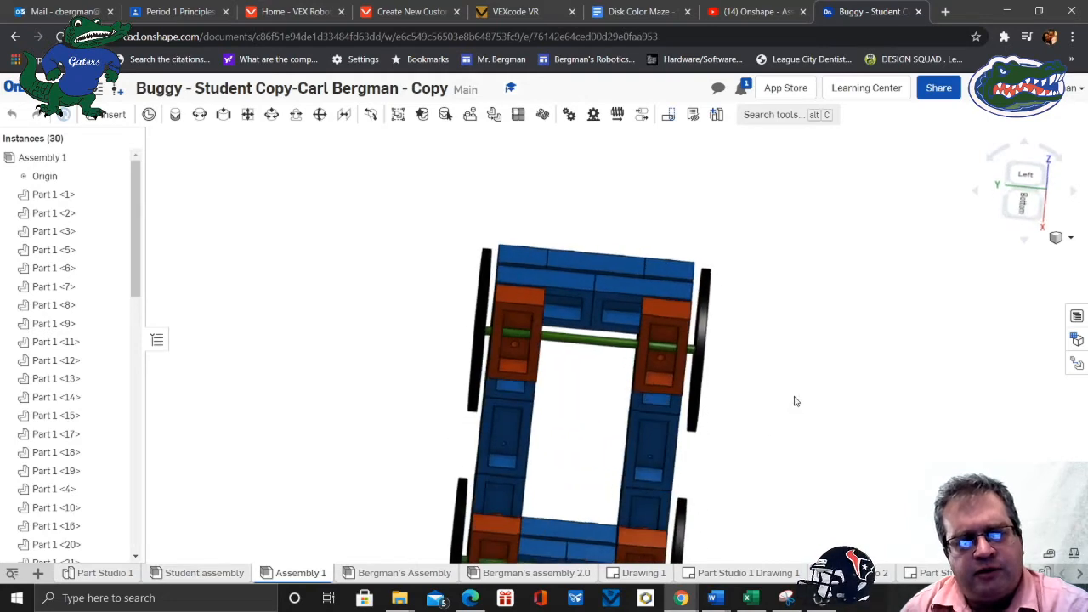
right_drag(796, 401, 776, 383)
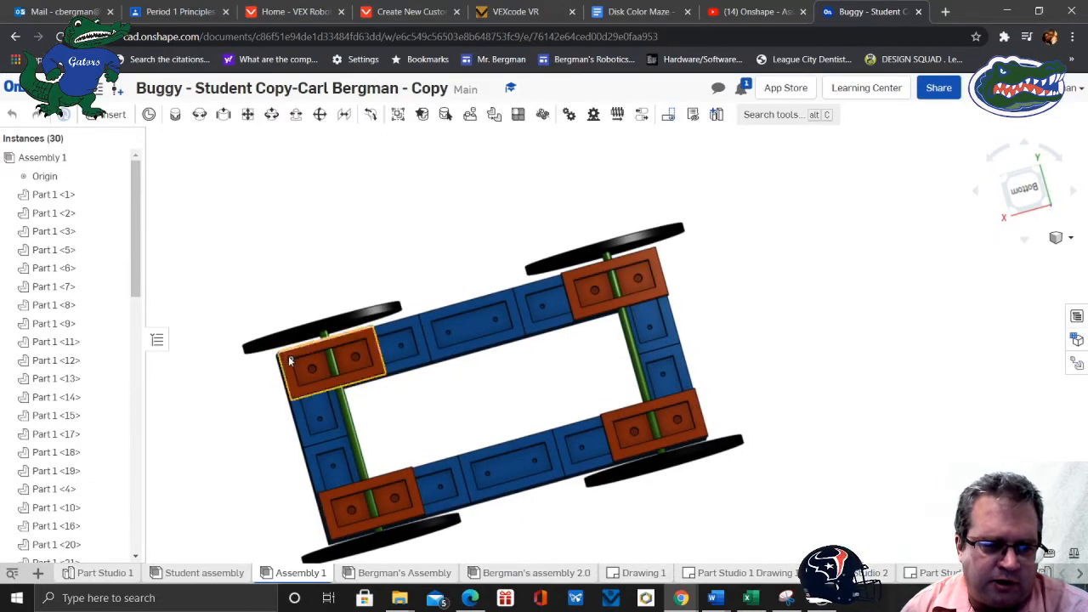
click(206, 573)
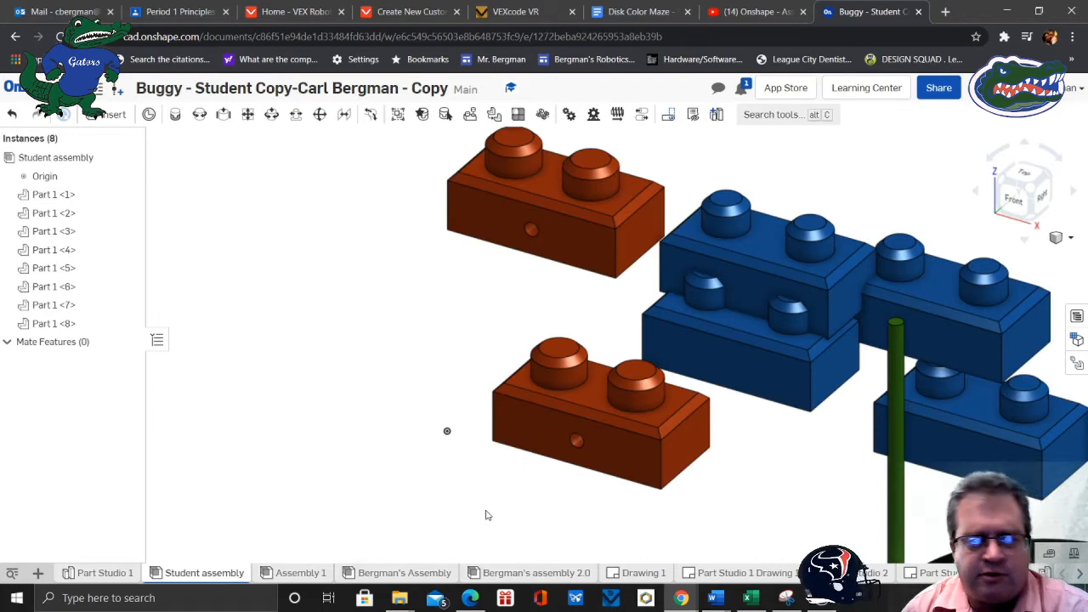
Add a Fastened mate joining the lower front corner of the orange brick nearest the origin to the assembly origin
scroll(487, 515, up, 3)
right_drag(459, 426, 485, 404)
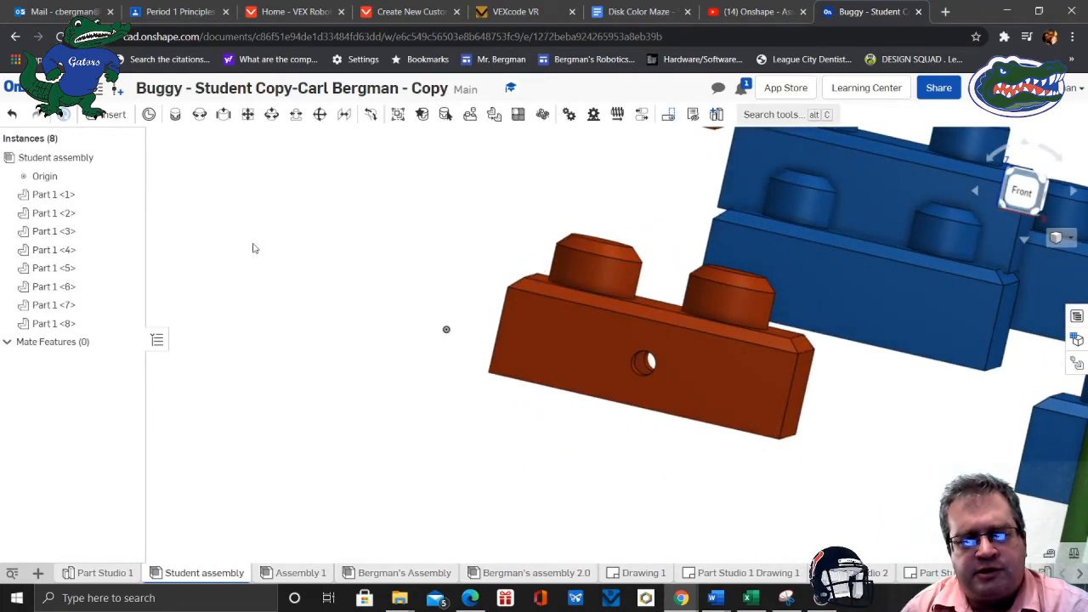
click(175, 117)
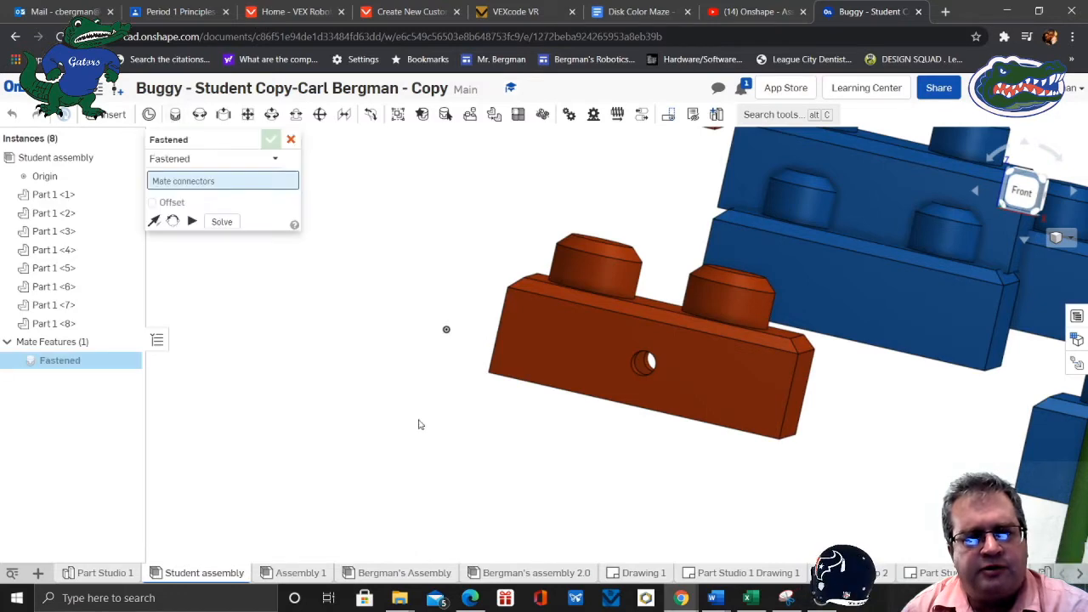
right_drag(419, 424, 520, 406)
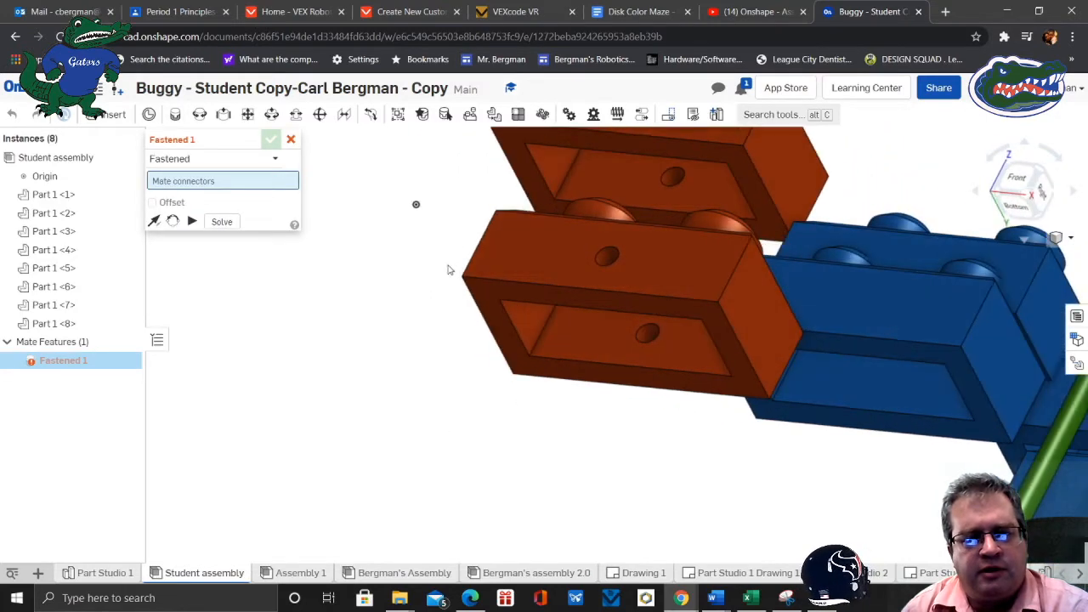
scroll(434, 319, up, 3)
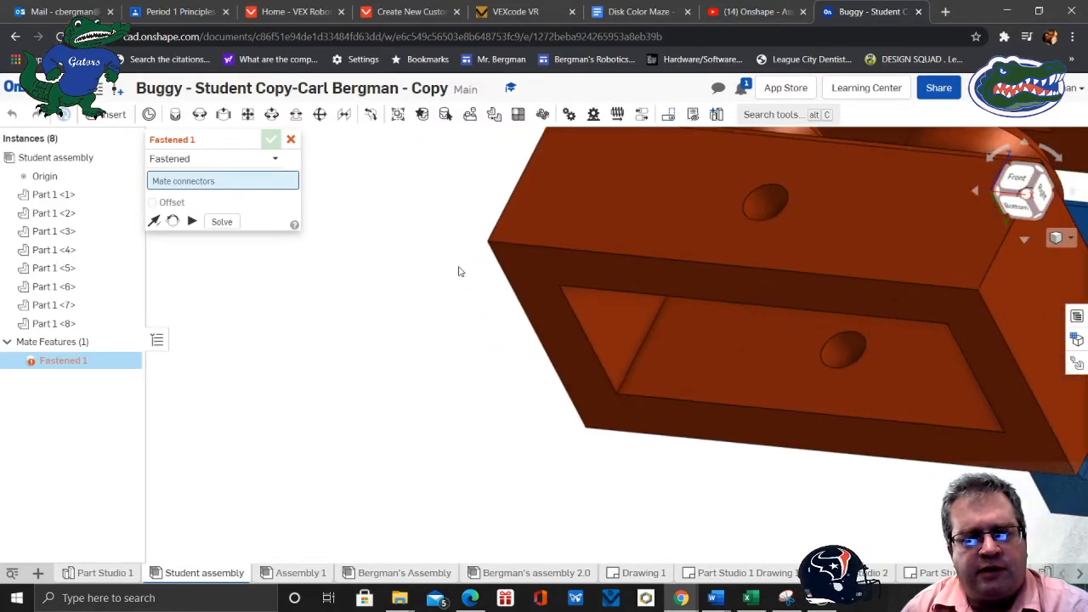
middle_drag(458, 270, 441, 340)
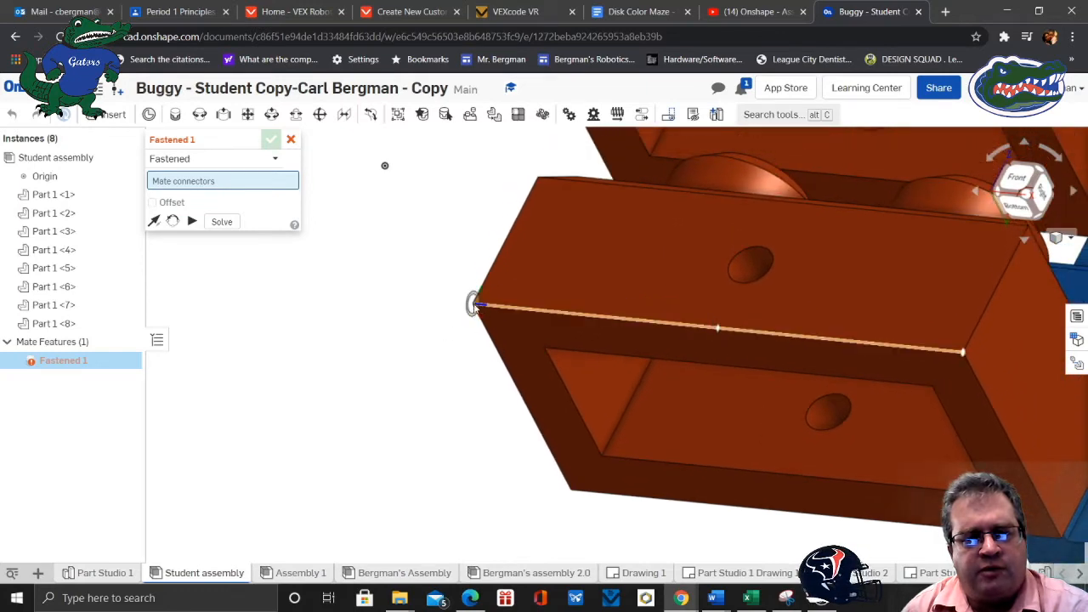
right_drag(485, 327, 505, 378)
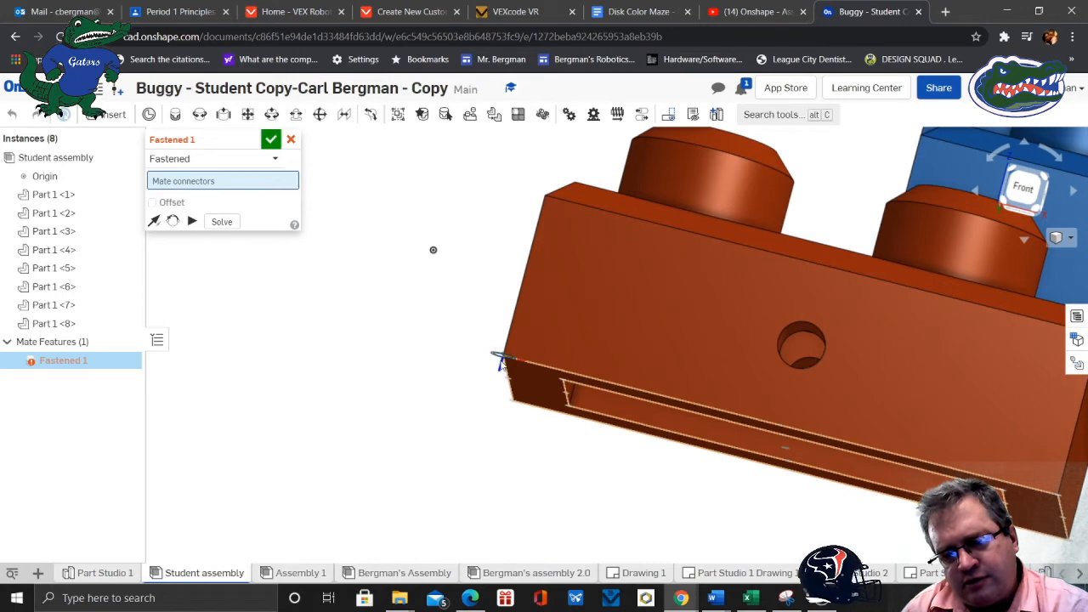
click(501, 362)
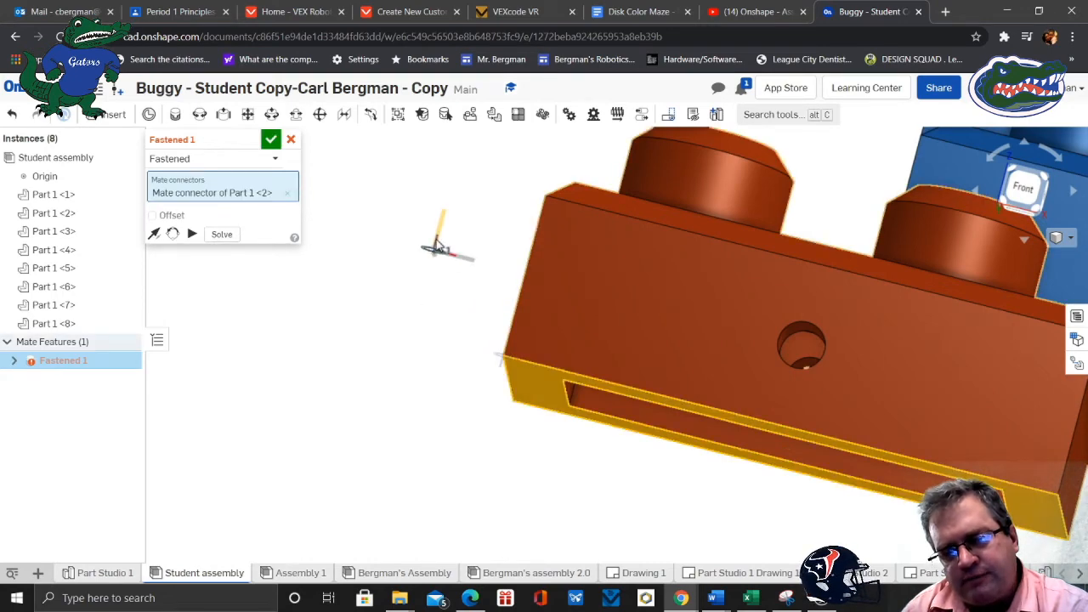
click(437, 247)
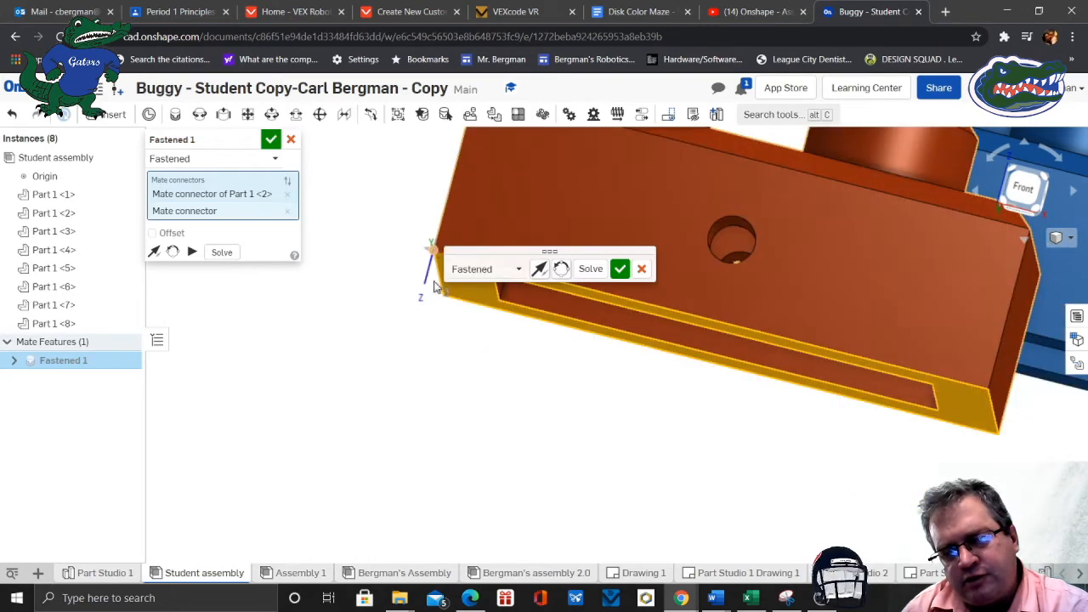
click(618, 266)
Leave the mate command and spread out the four blue bricks, three well away and one next to the fastened orange brick
scroll(509, 375, up, 4)
right_drag(551, 425, 606, 468)
scroll(605, 475, up, 5)
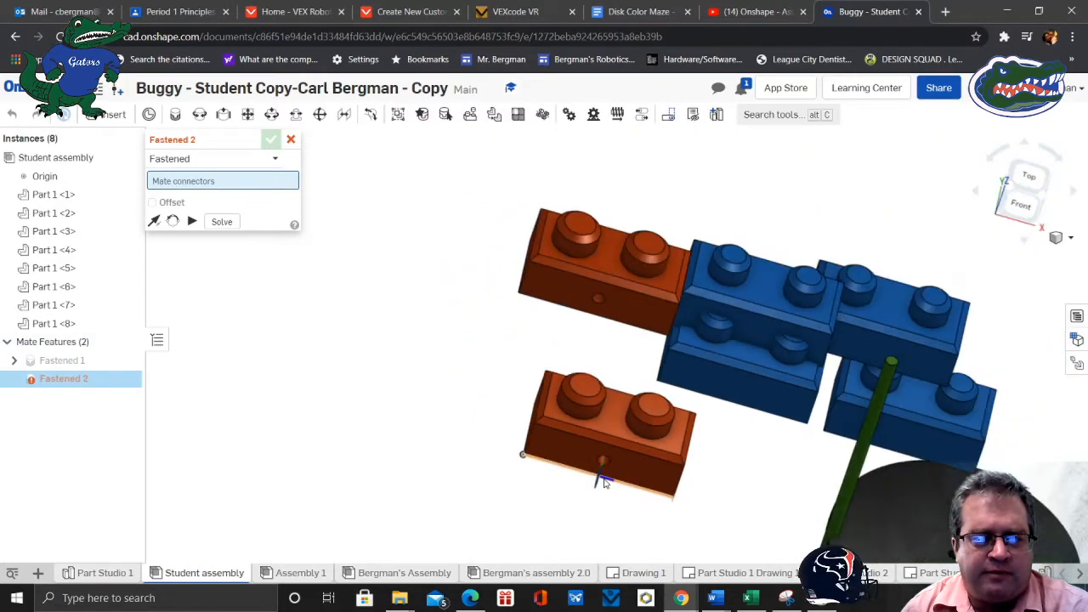
middle_drag(754, 476, 559, 442)
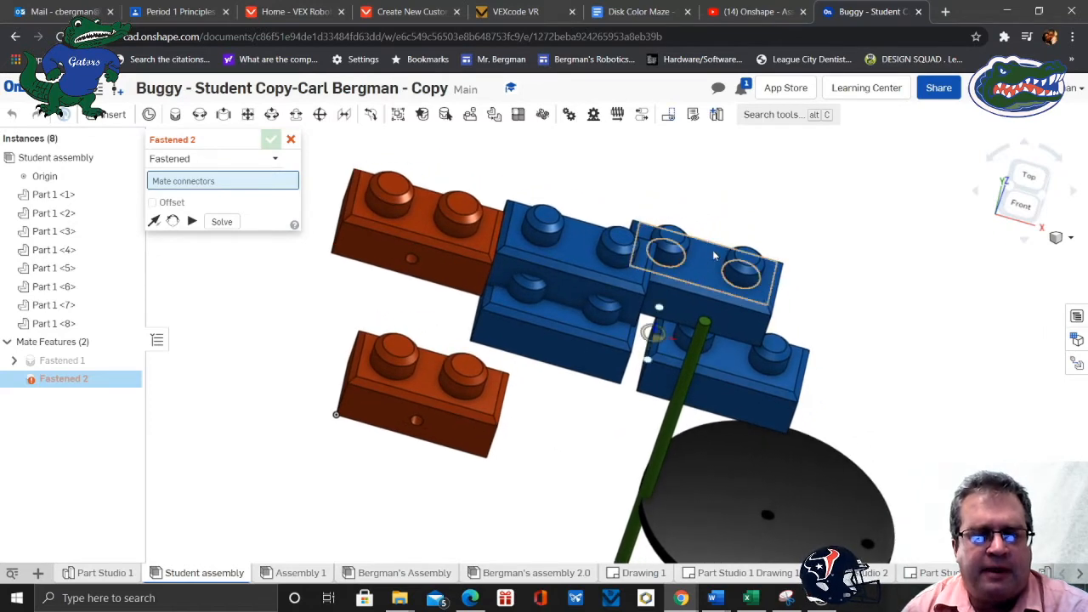
click(292, 139)
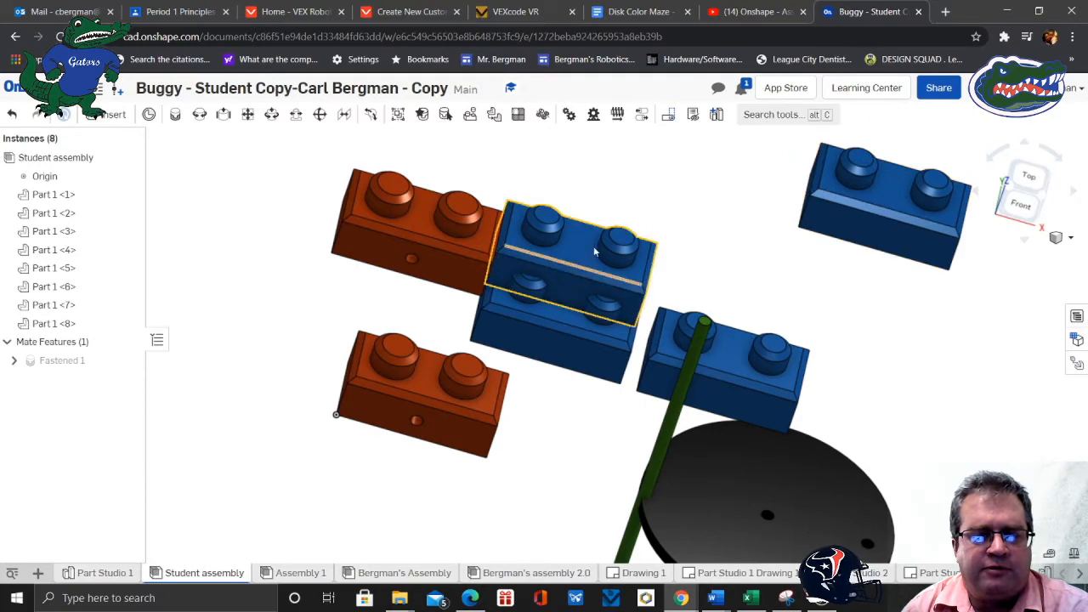
drag(581, 256, 924, 294)
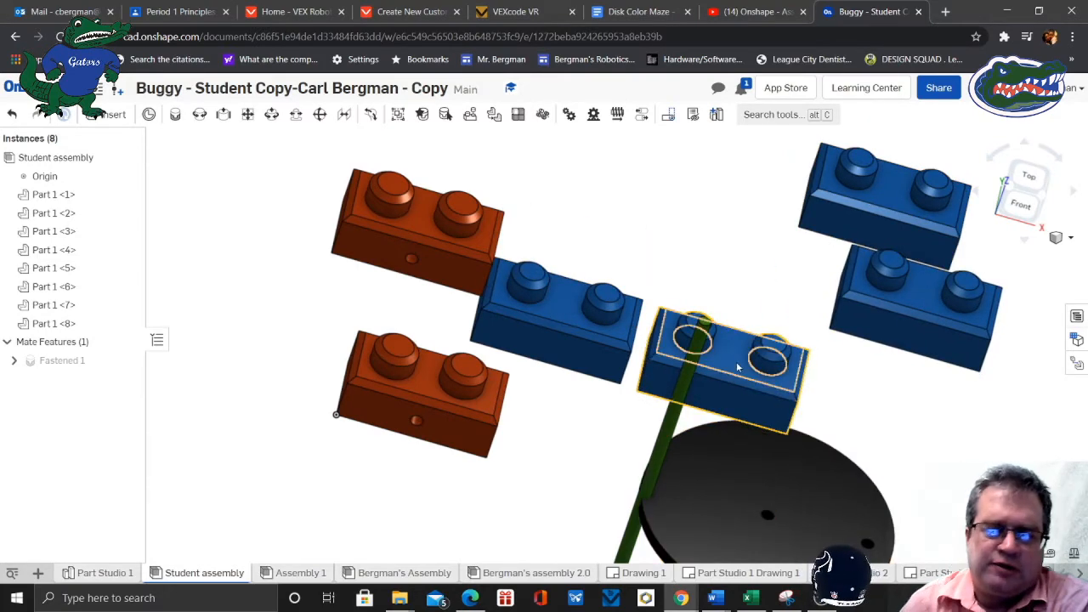
drag(792, 385, 924, 416)
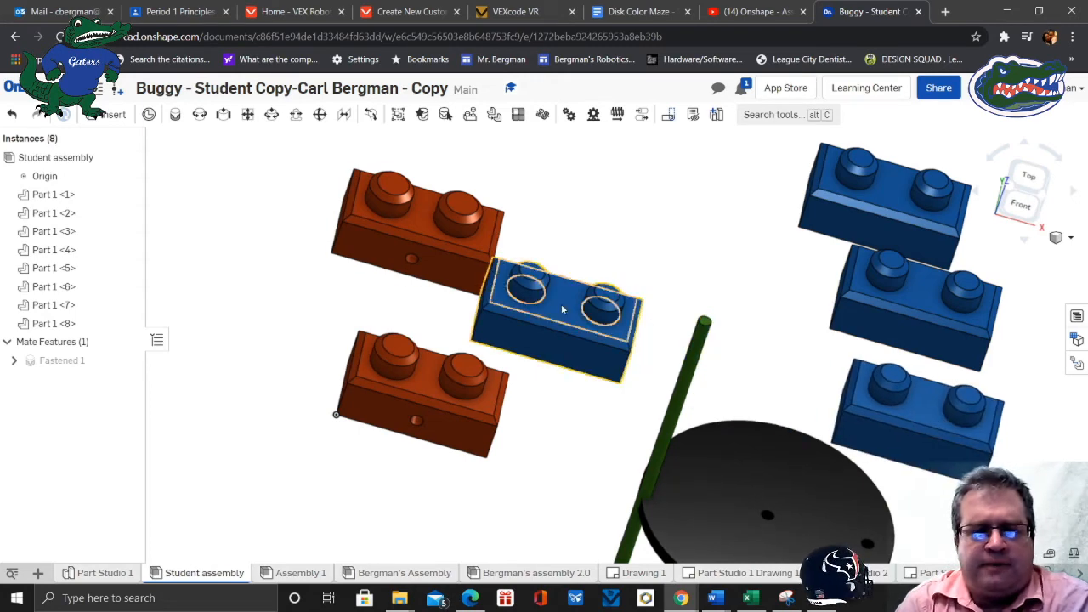
drag(583, 328, 630, 393)
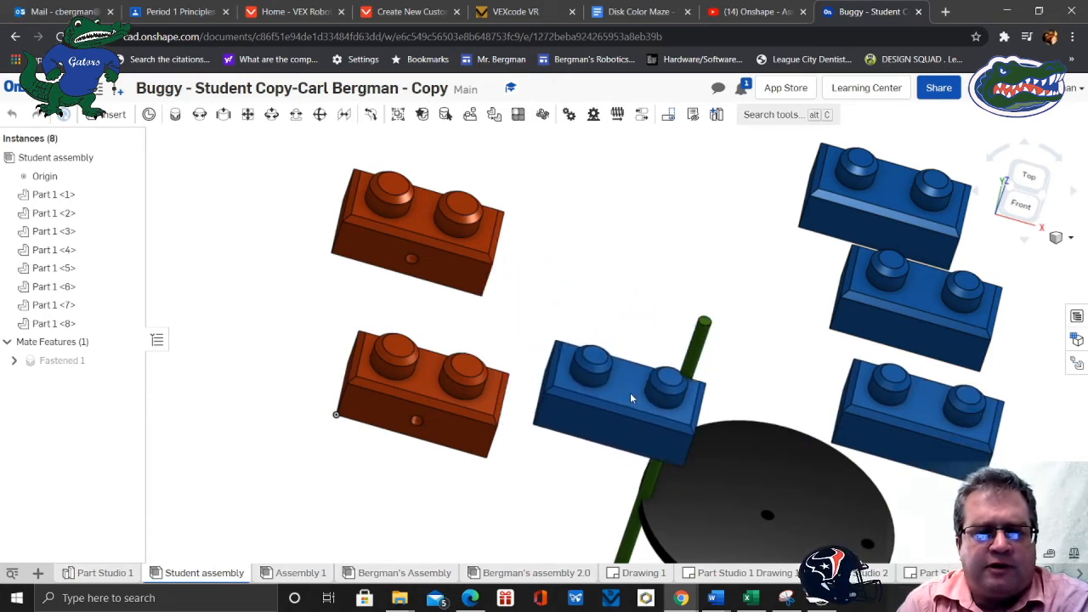
Fasten the midpoint of the nearby blue brick's bottom end edge to the centre of the fastened orange brick's top face
scroll(581, 476, up, 3)
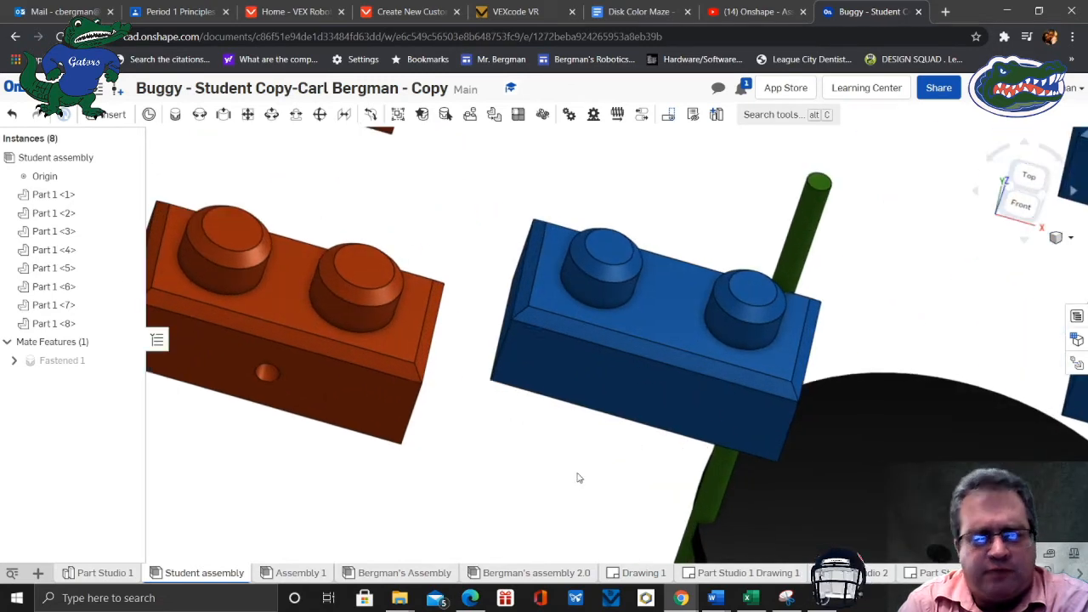
middle_drag(578, 476, 720, 483)
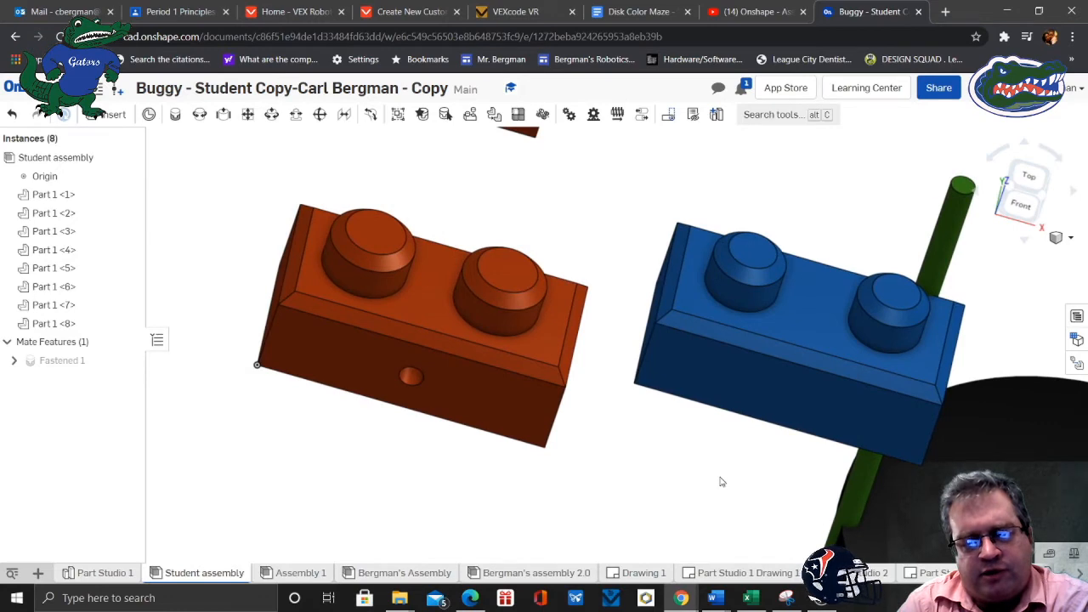
click(176, 116)
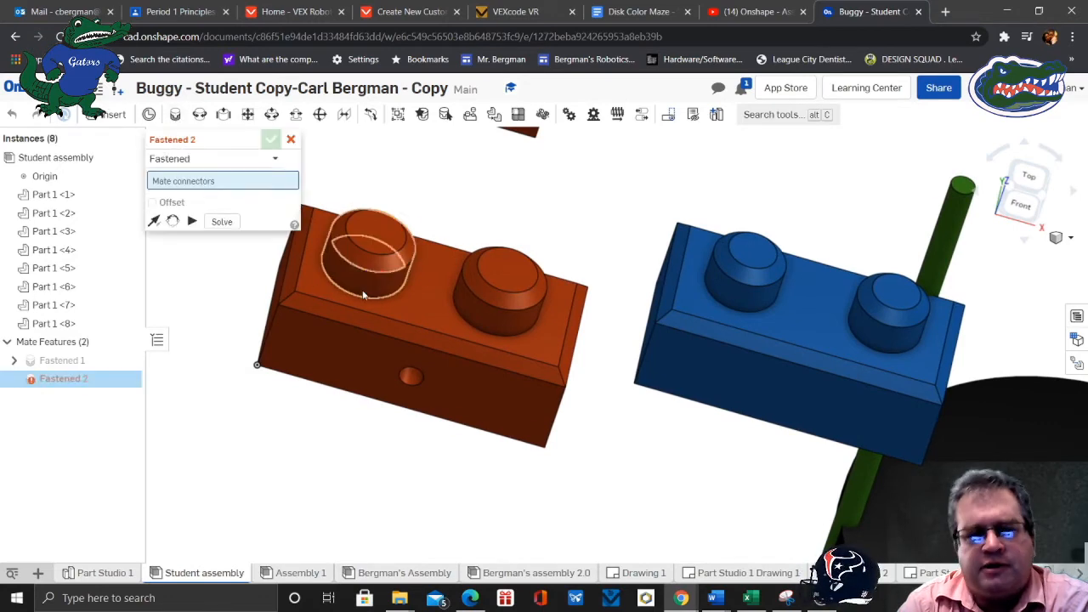
click(440, 287)
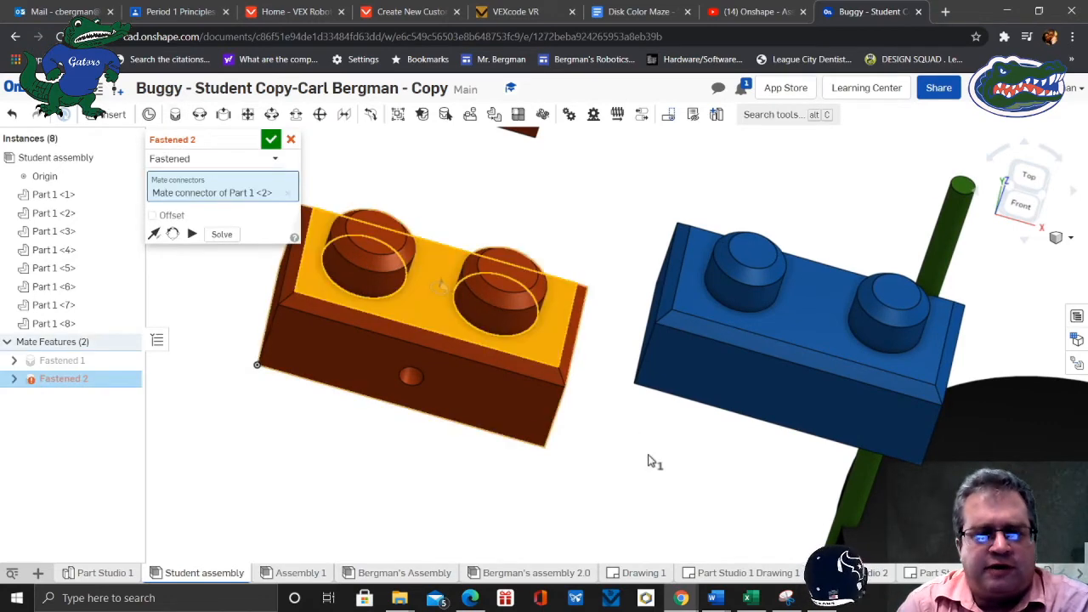
right_drag(648, 455, 705, 377)
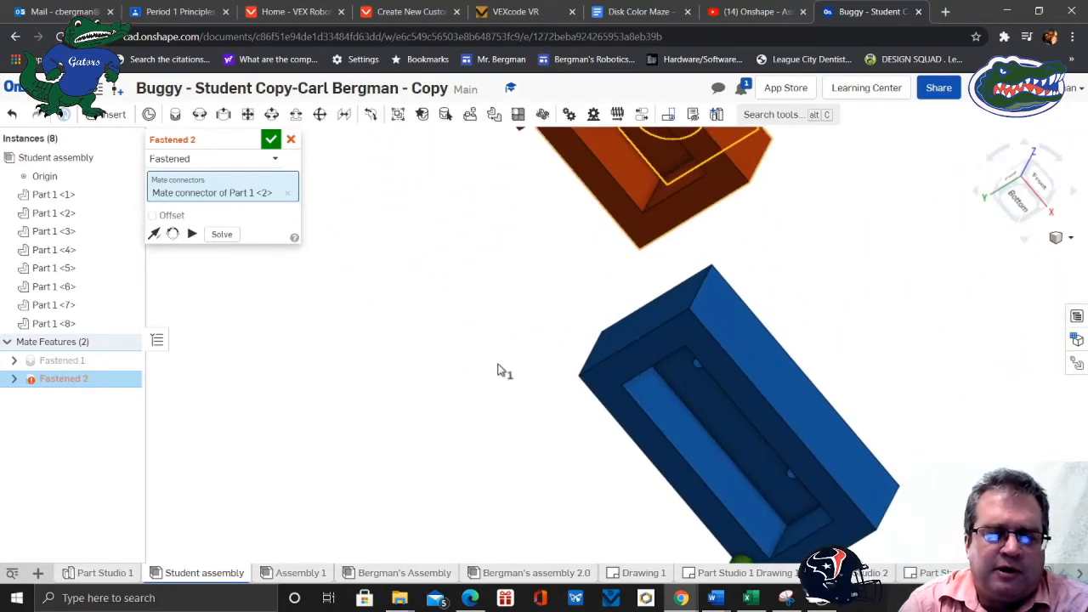
scroll(499, 367, up, 2)
right_drag(507, 342, 505, 368)
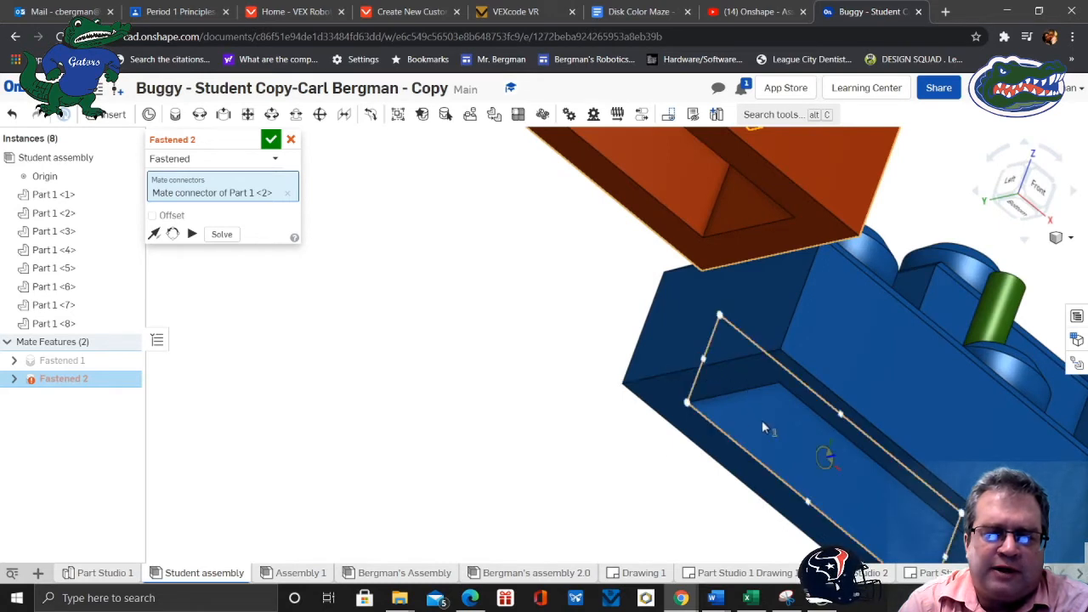
click(700, 379)
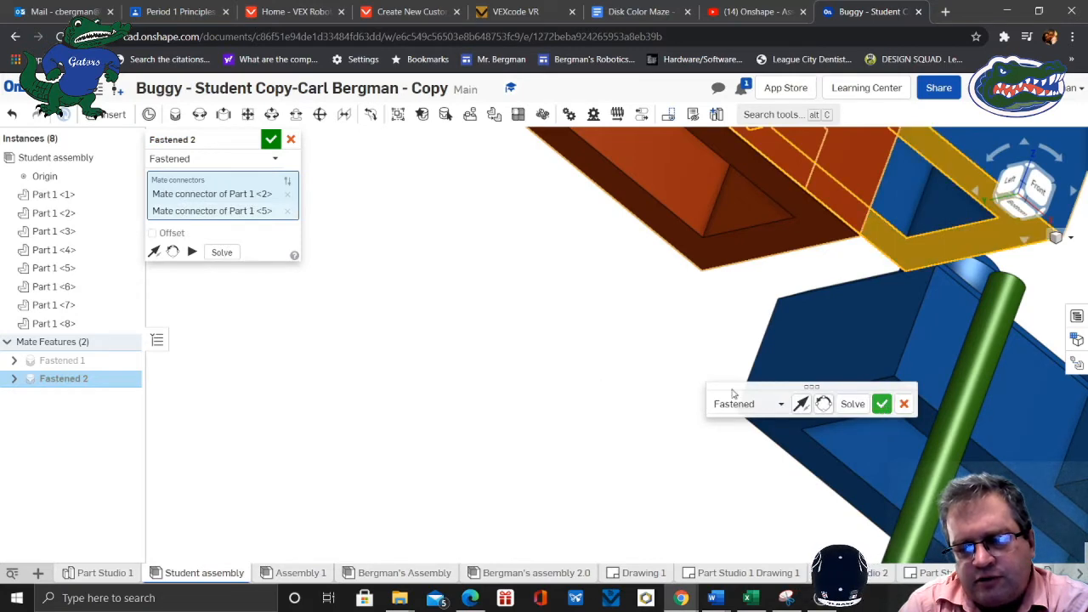
Bring one of the spare blue bricks over to just below the fastened orange and blue bricks
scroll(558, 352, down, 4)
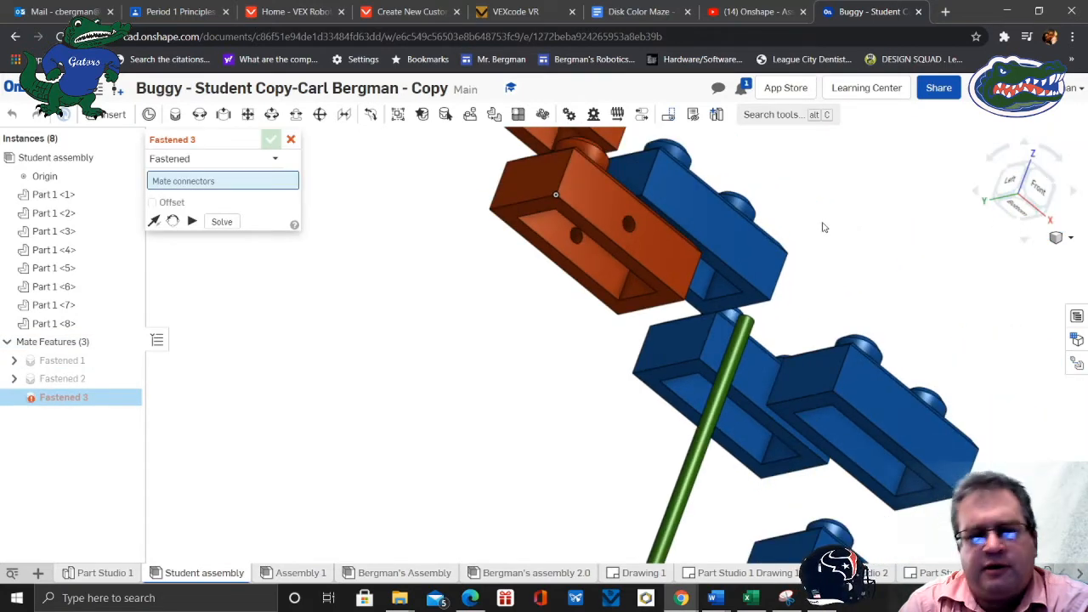
middle_drag(823, 227, 751, 367)
right_drag(751, 366, 700, 377)
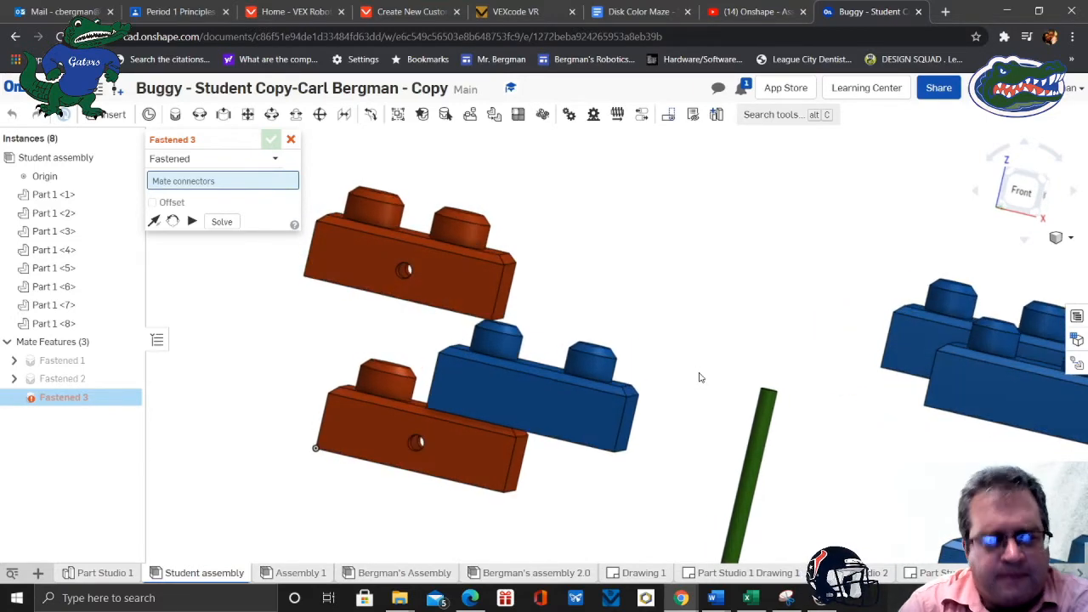
scroll(701, 378, down, 3)
middle_drag(795, 430, 619, 405)
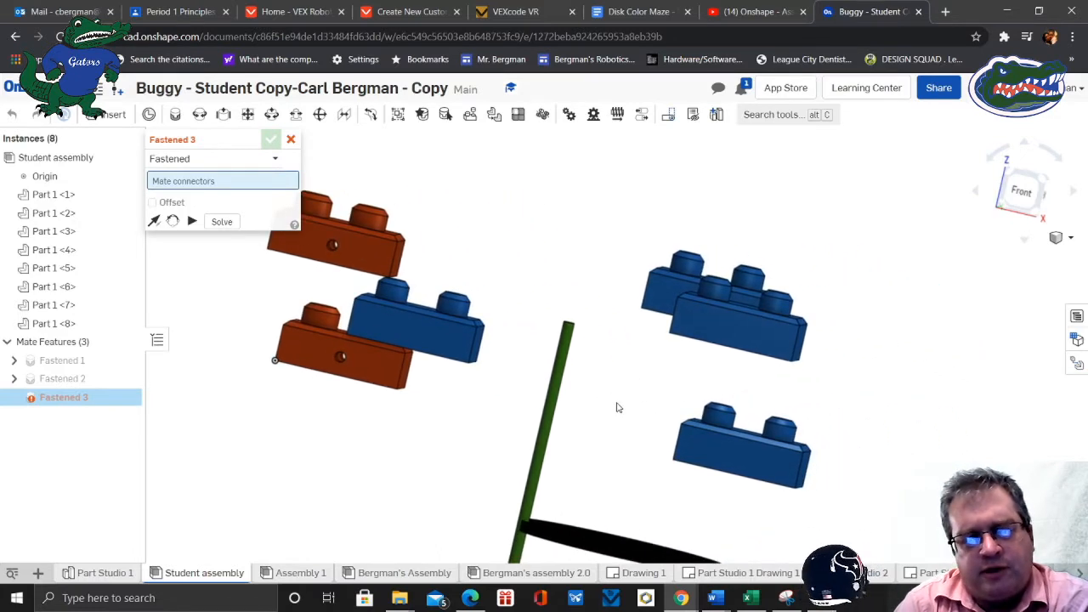
mouse_move(620, 410)
right_down()
mouse_move(655, 418)
mouse_move(606, 420)
right_up()
drag(733, 431, 391, 487)
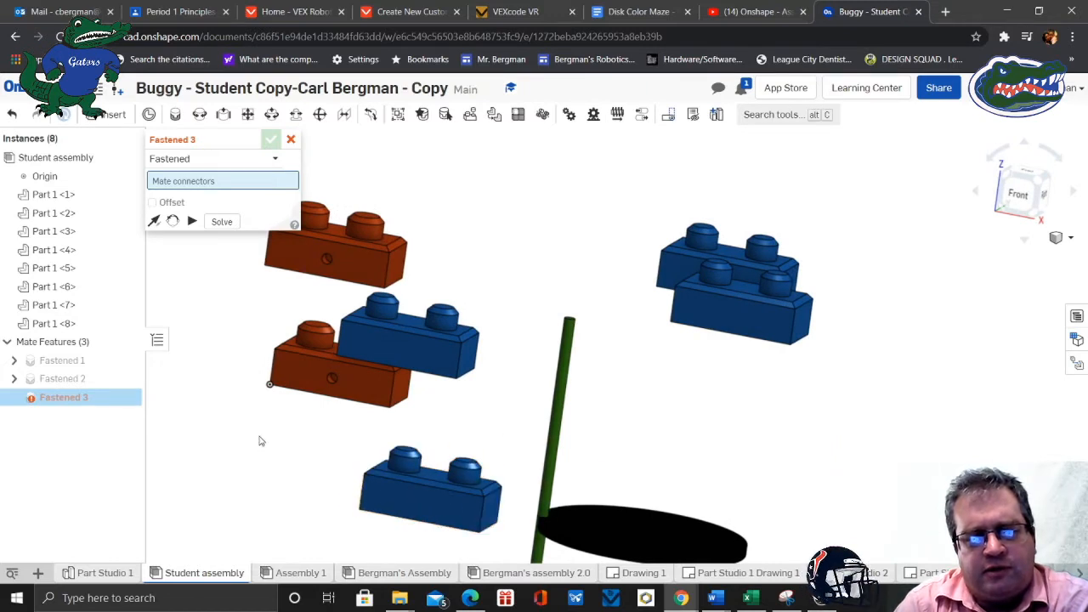
Fasten the end-face centre of the lower blue brick to the end-face centre of the origin-fixed orange brick, end to end
scroll(261, 441, up, 3)
scroll(261, 440, up, 2)
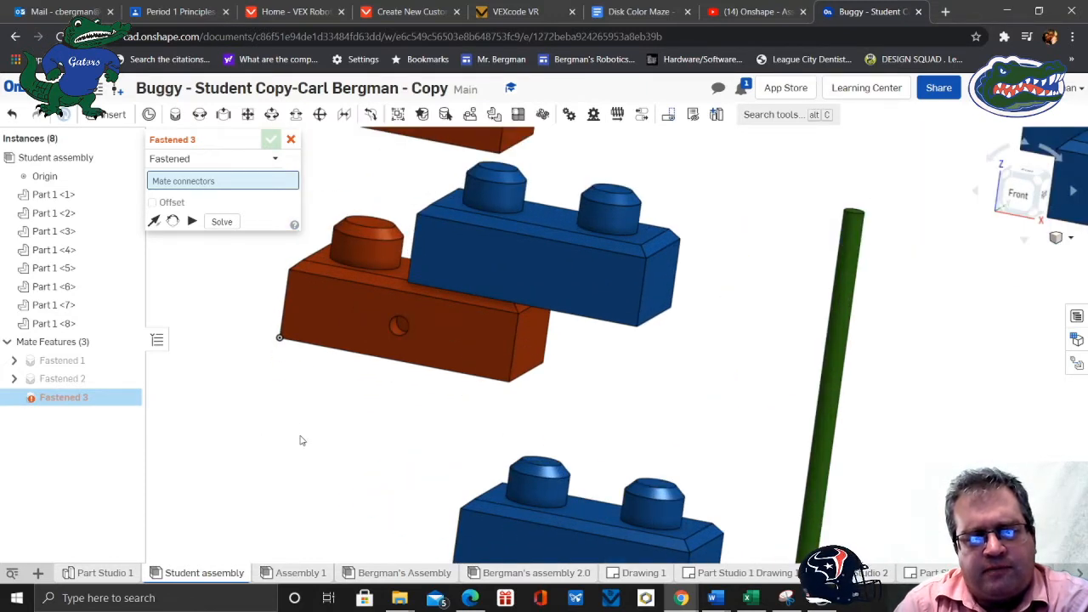
right_drag(617, 418, 595, 410)
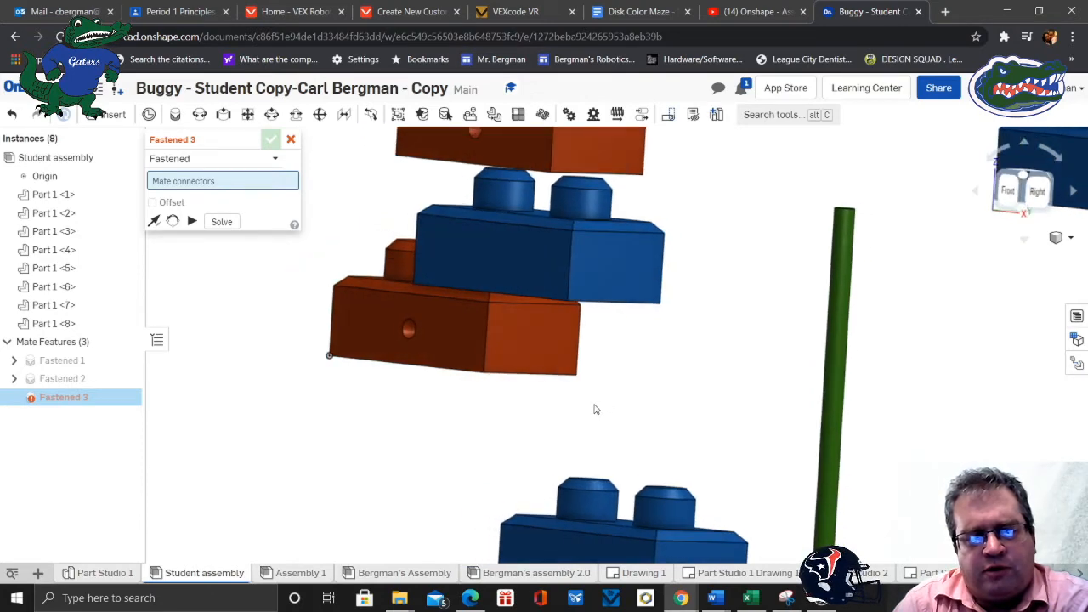
click(534, 340)
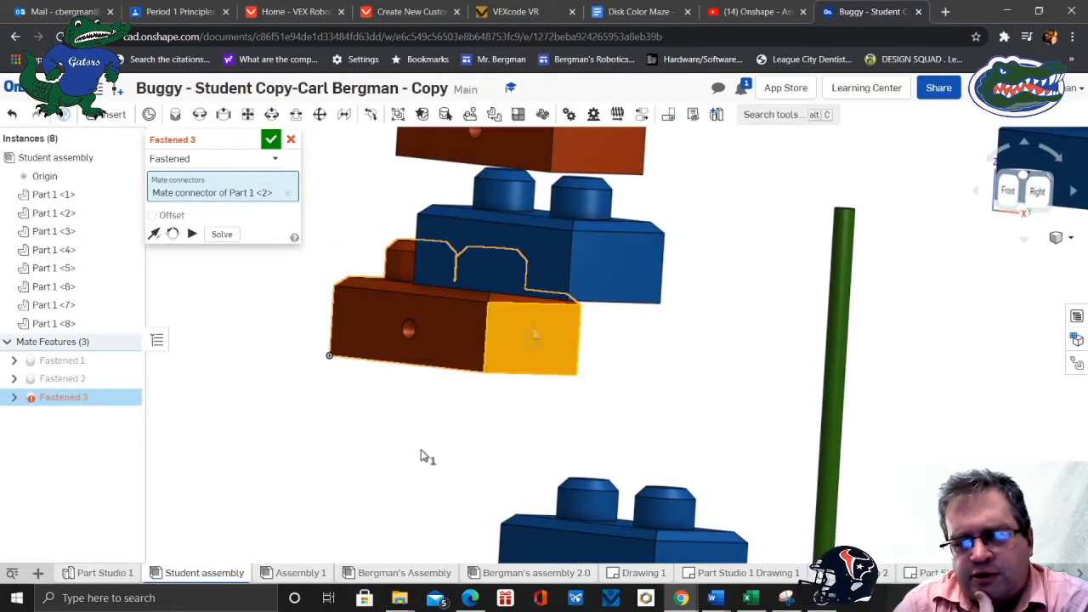
right_drag(425, 454, 553, 430)
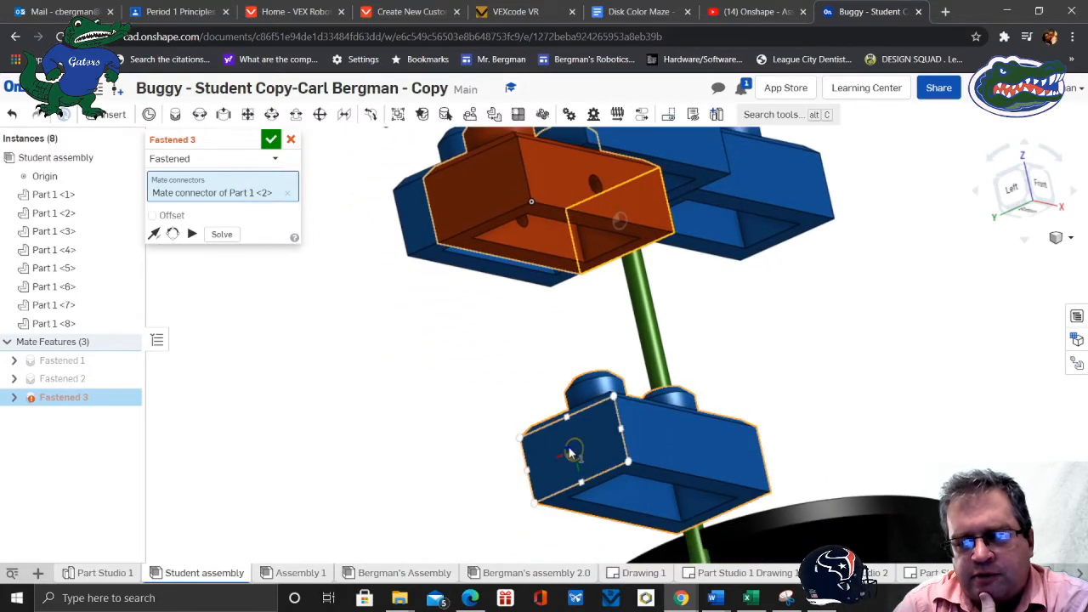
click(571, 451)
click(753, 477)
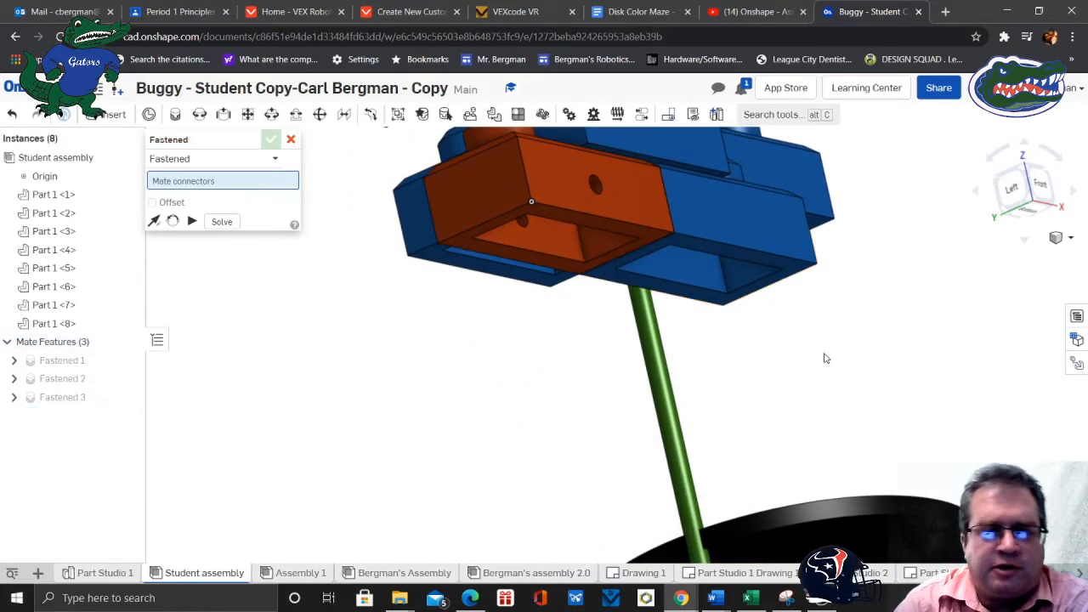
Bring one of the two spare blue bricks down beside the fastened orange and blue bricks
key(shift+1)
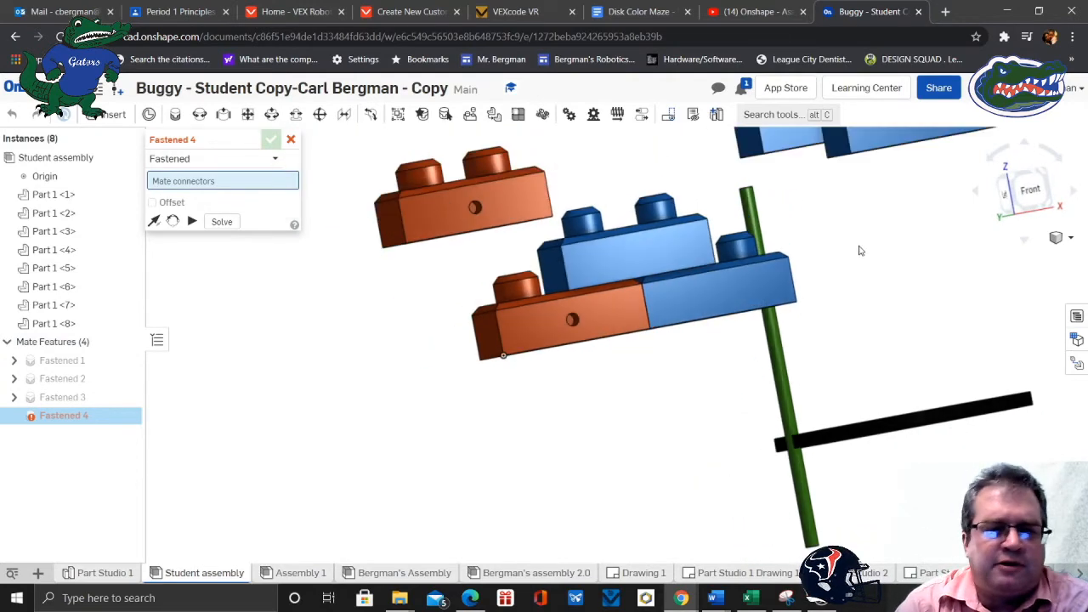
middle_drag(858, 250, 629, 436)
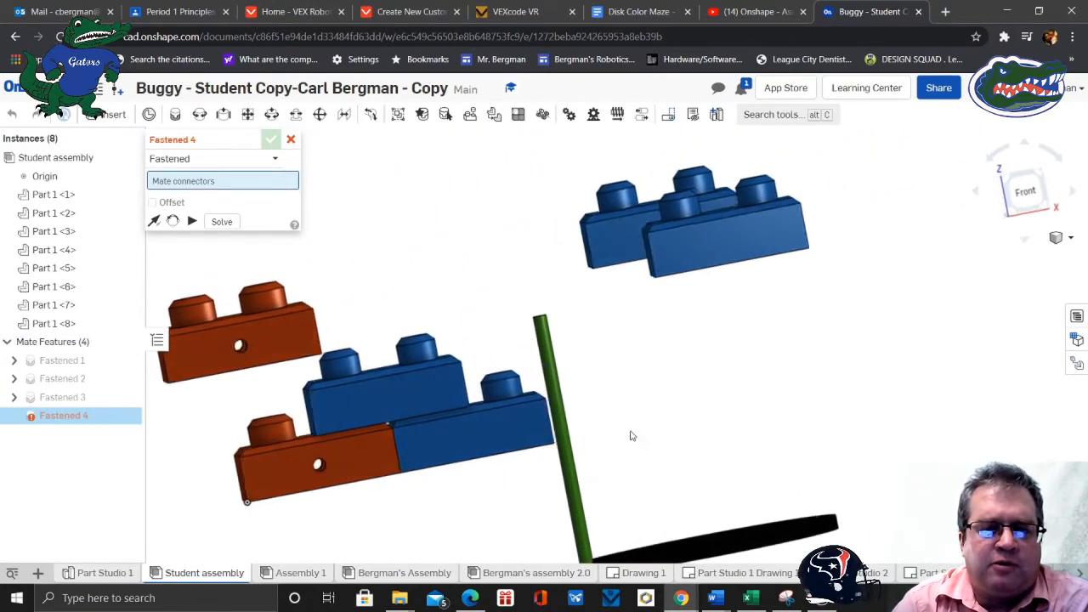
mouse_move(630, 436)
right_down()
mouse_move(615, 452)
mouse_move(574, 449)
mouse_move(614, 456)
mouse_move(598, 456)
mouse_move(619, 448)
right_up()
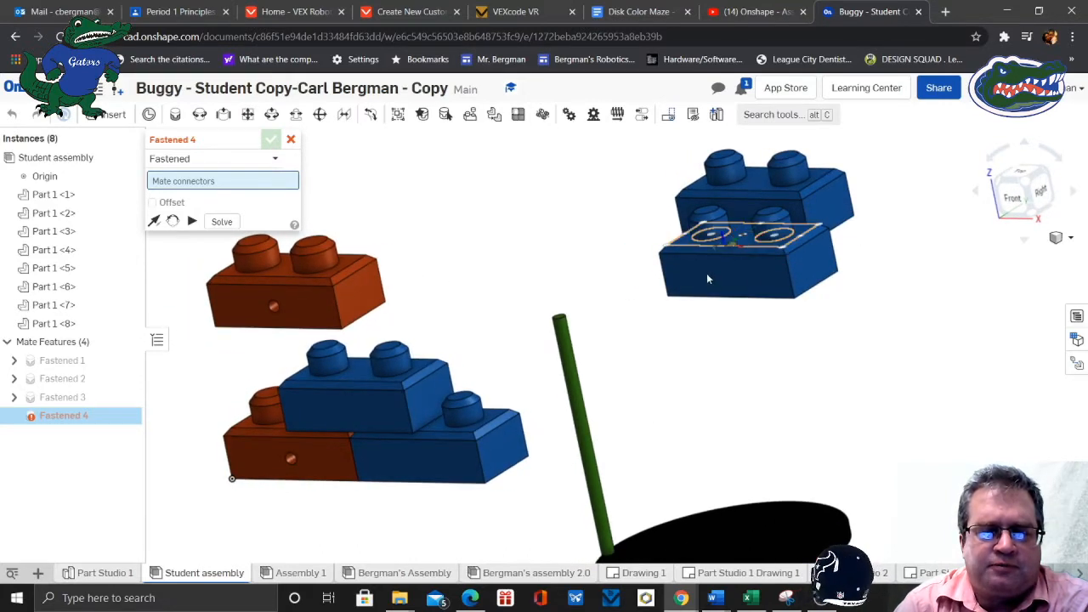
drag(707, 273, 652, 418)
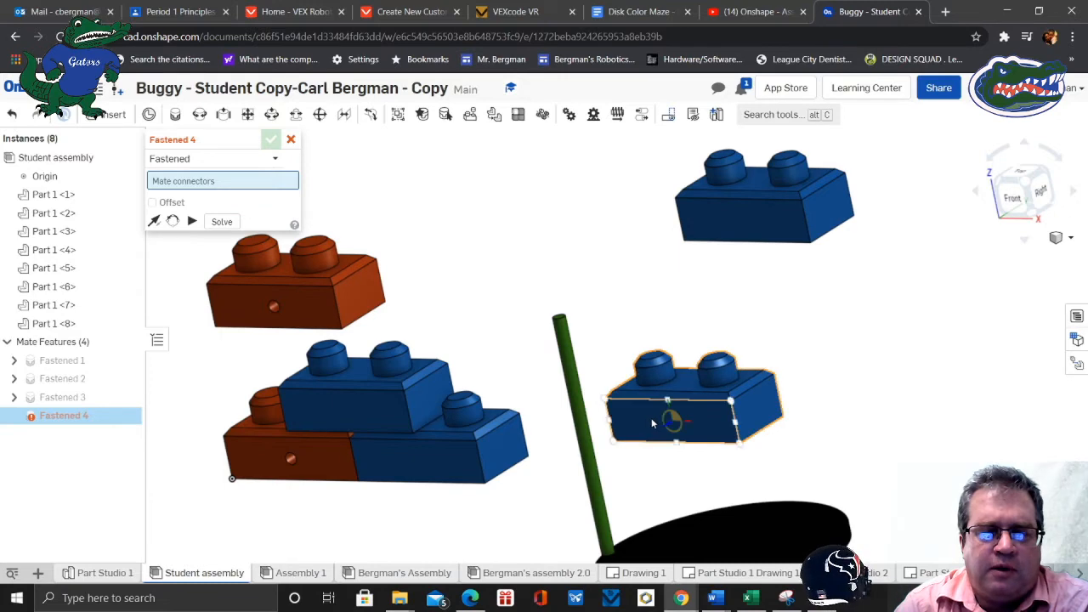
Fasten the end-face centre of the spare blue brick to that of the upper blue brick, end to end, and leave the mate command
scroll(631, 353, up, 3)
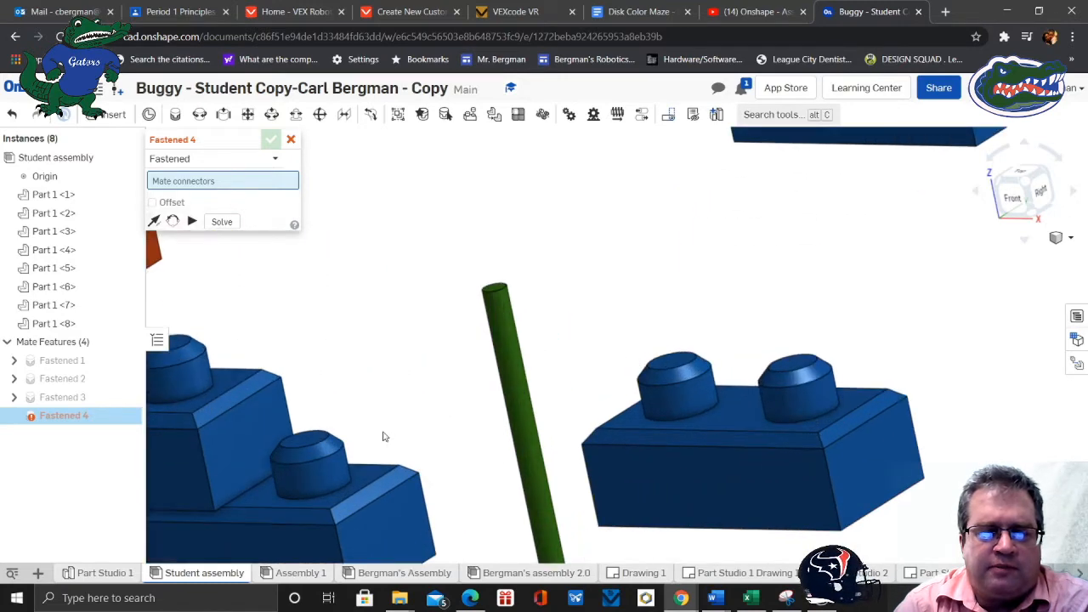
right_drag(384, 437, 468, 352)
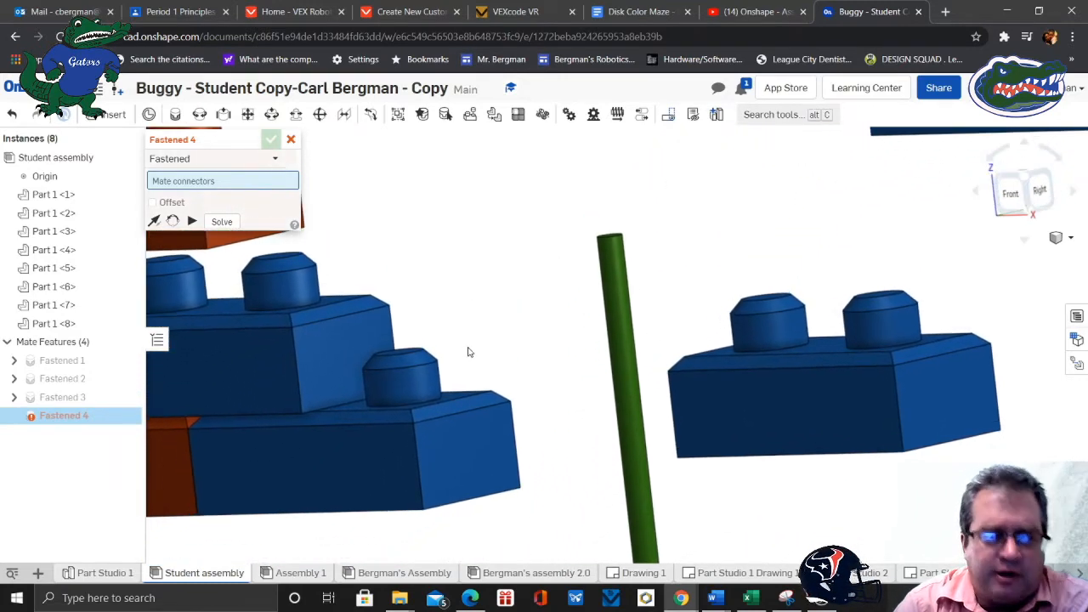
click(349, 358)
right_drag(292, 534, 425, 527)
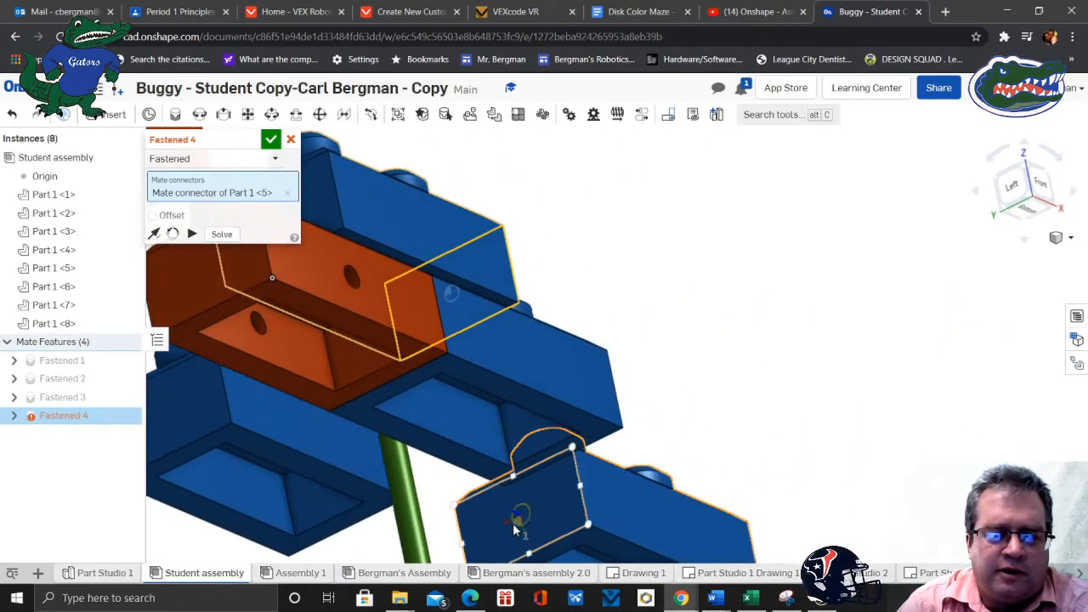
click(517, 516)
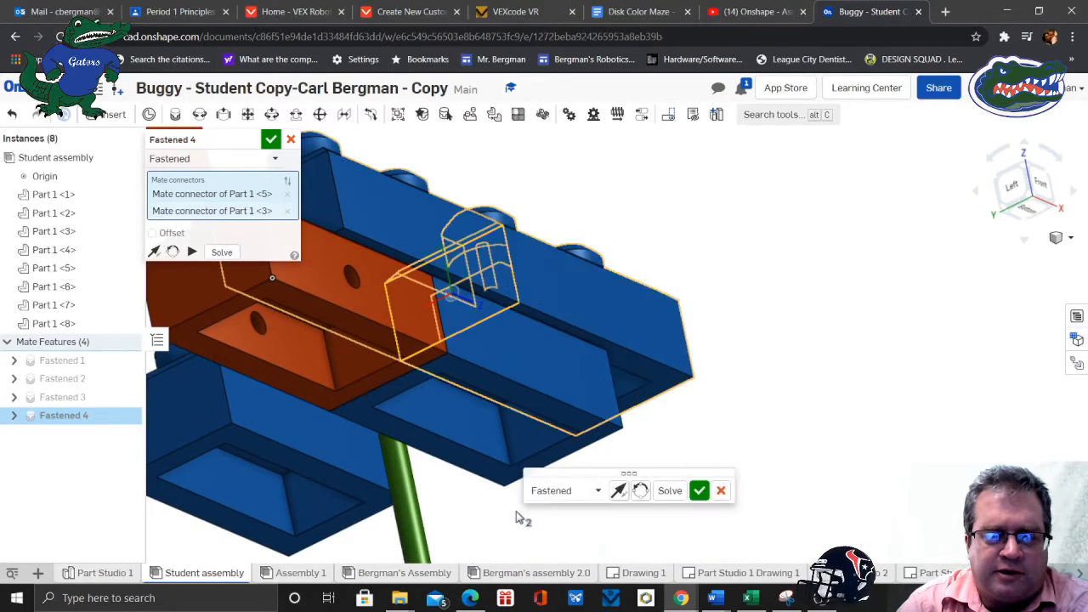
click(698, 491)
right_drag(748, 427, 708, 487)
scroll(699, 464, down, 3)
middle_drag(601, 527, 712, 437)
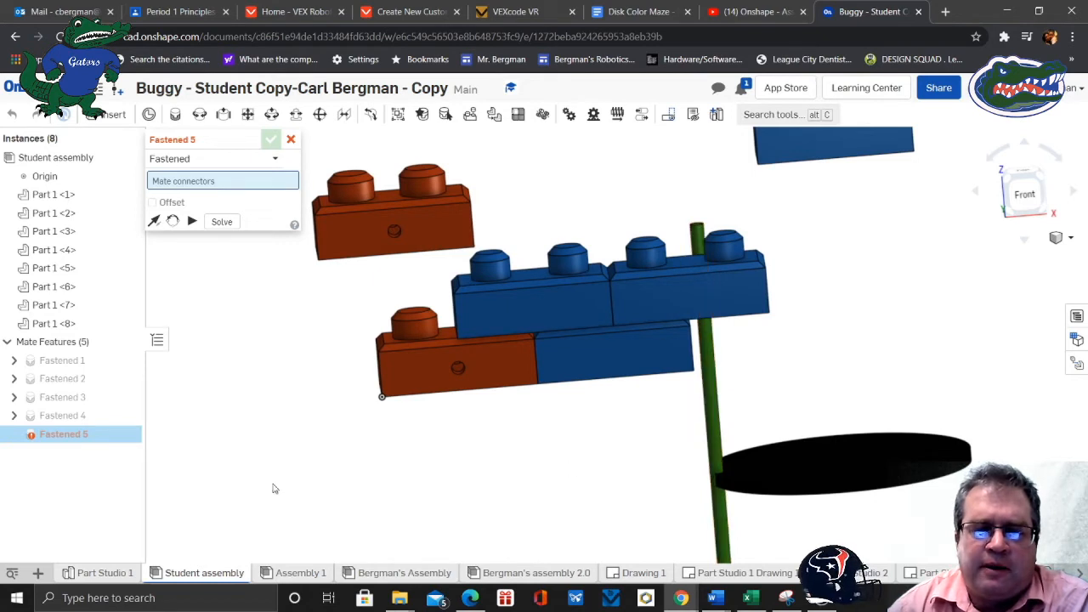
click(290, 141)
Move the green axle to the open space beside the holed end of the brick chassis
drag(644, 435, 302, 445)
scroll(394, 457, down, 3)
scroll(374, 427, up, 3)
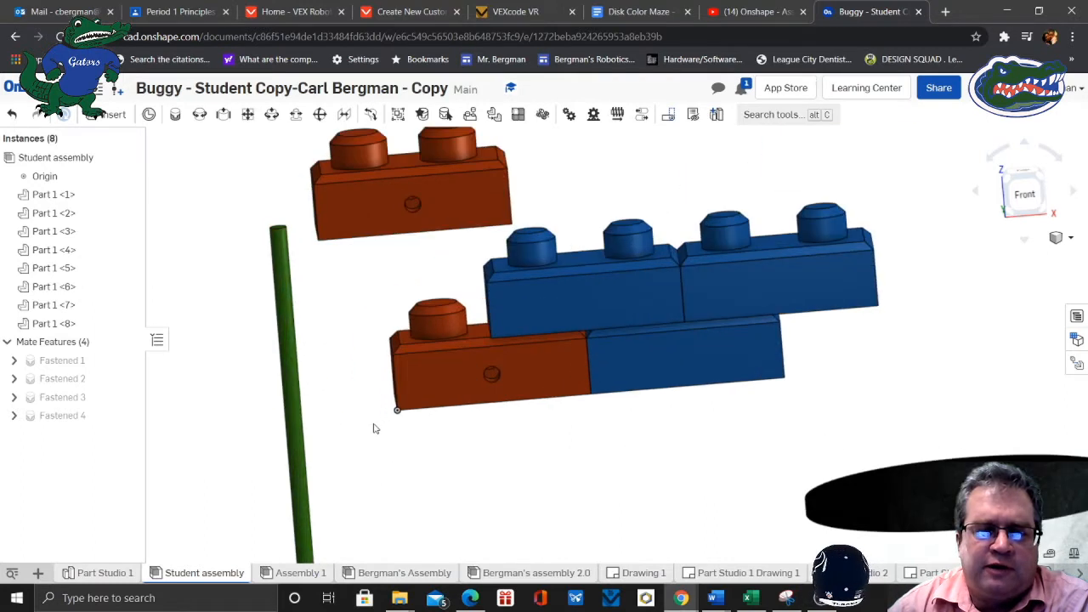
middle_drag(359, 344, 440, 429)
scroll(441, 427, up, 3)
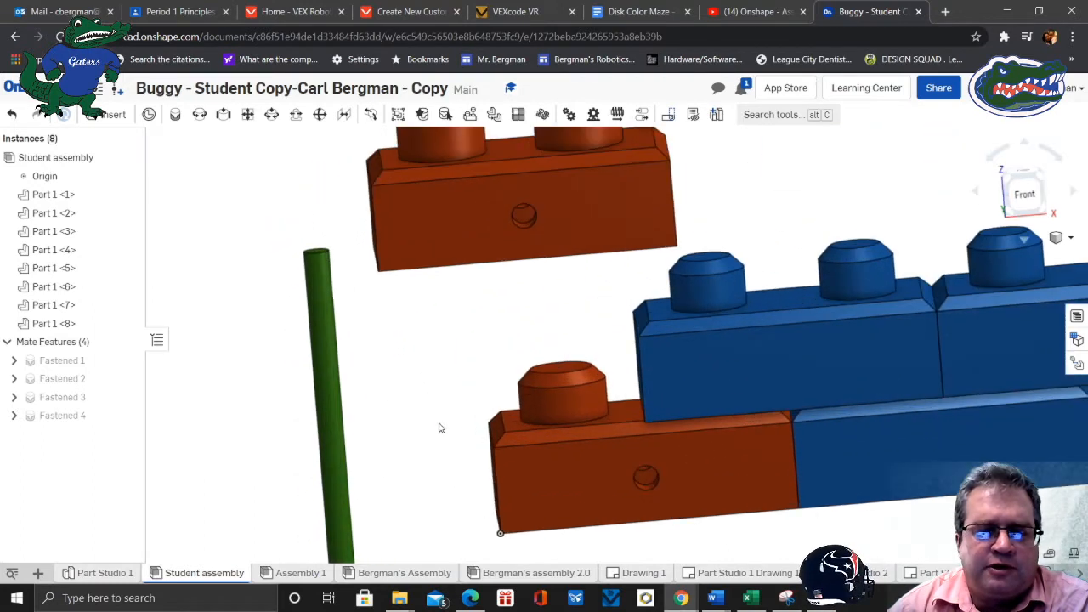
scroll(440, 427, down, 2)
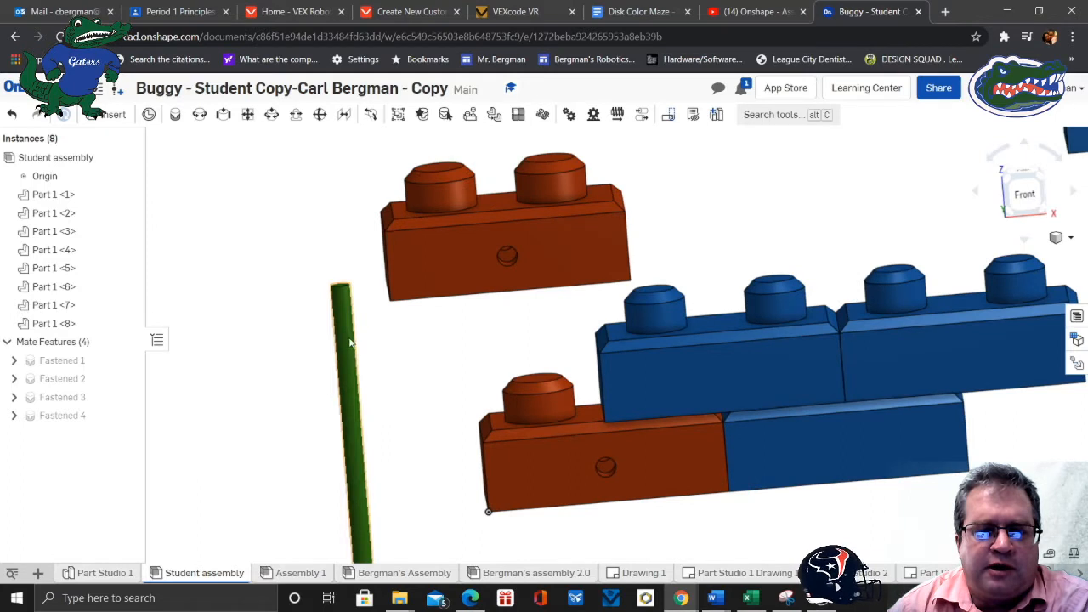
Add a revolute mate between the green axle's end centre and the side hole's centre on the origin-fixed orange brick
click(199, 115)
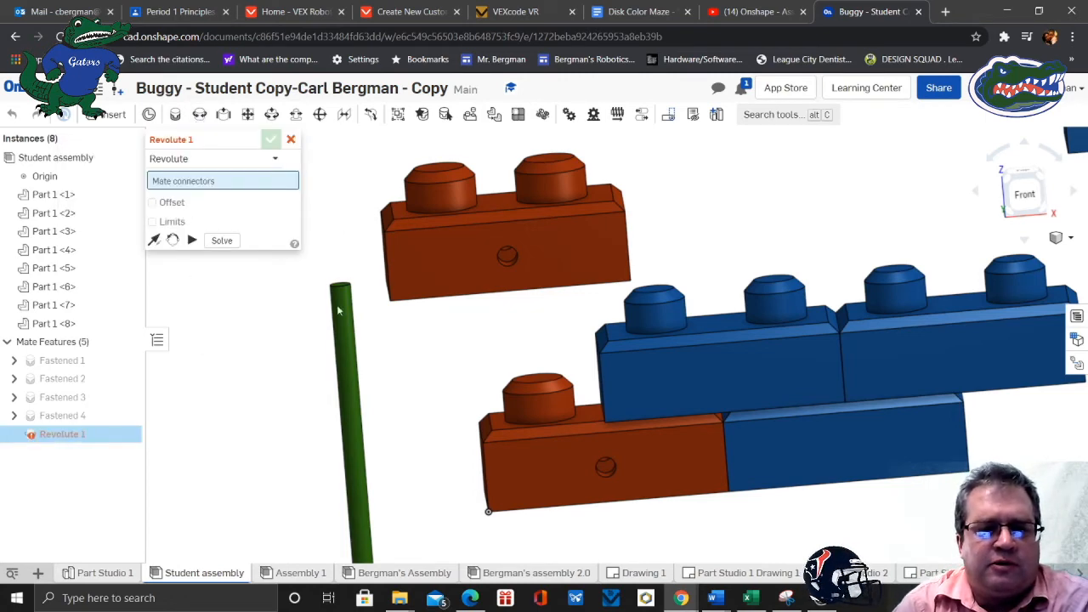
scroll(387, 343, up, 5)
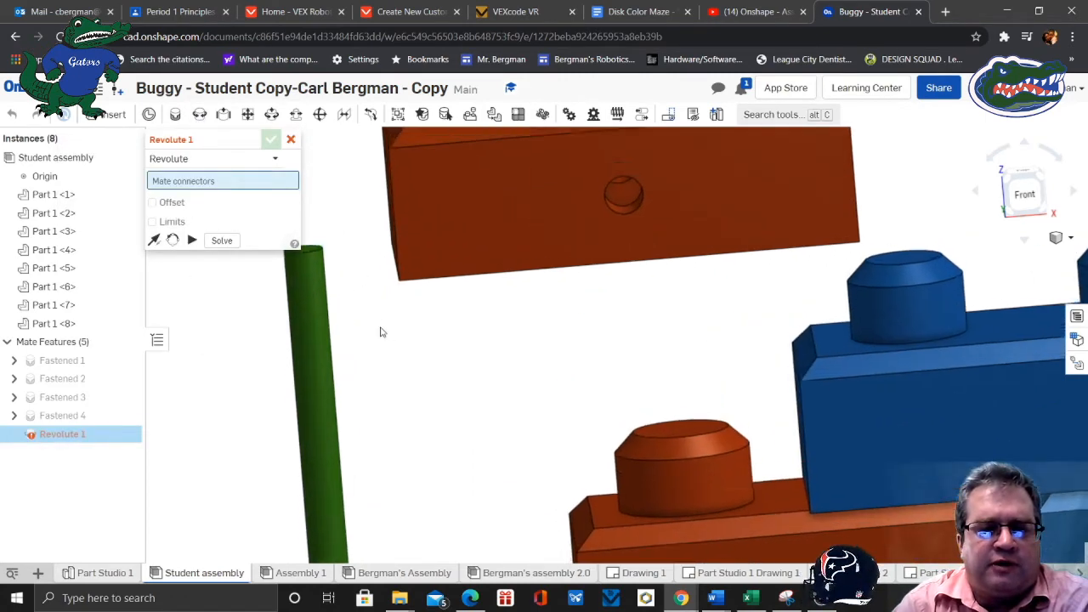
click(347, 338)
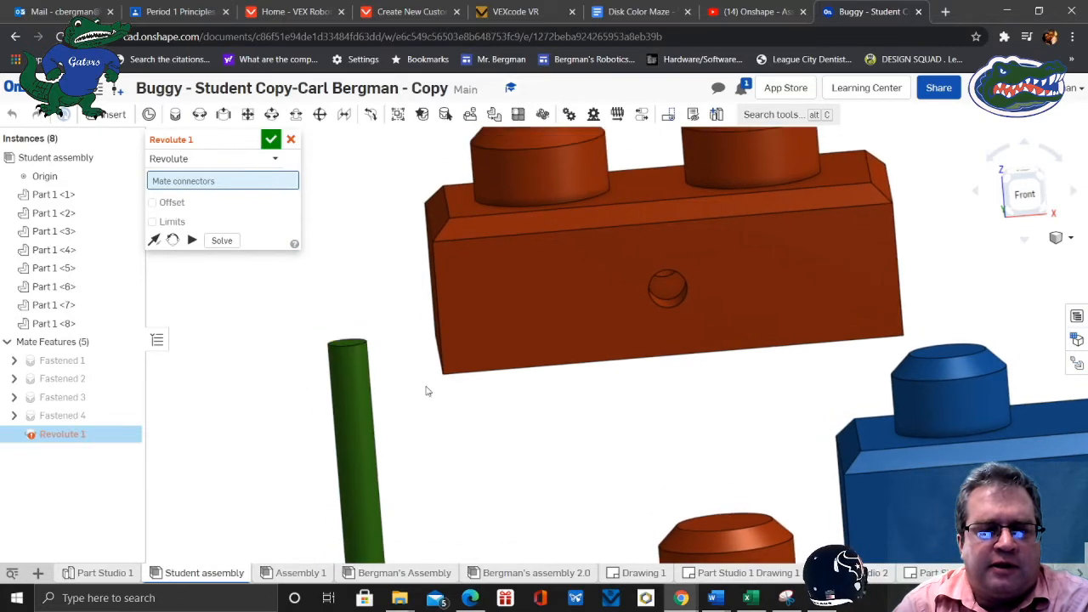
right_drag(502, 468, 417, 236)
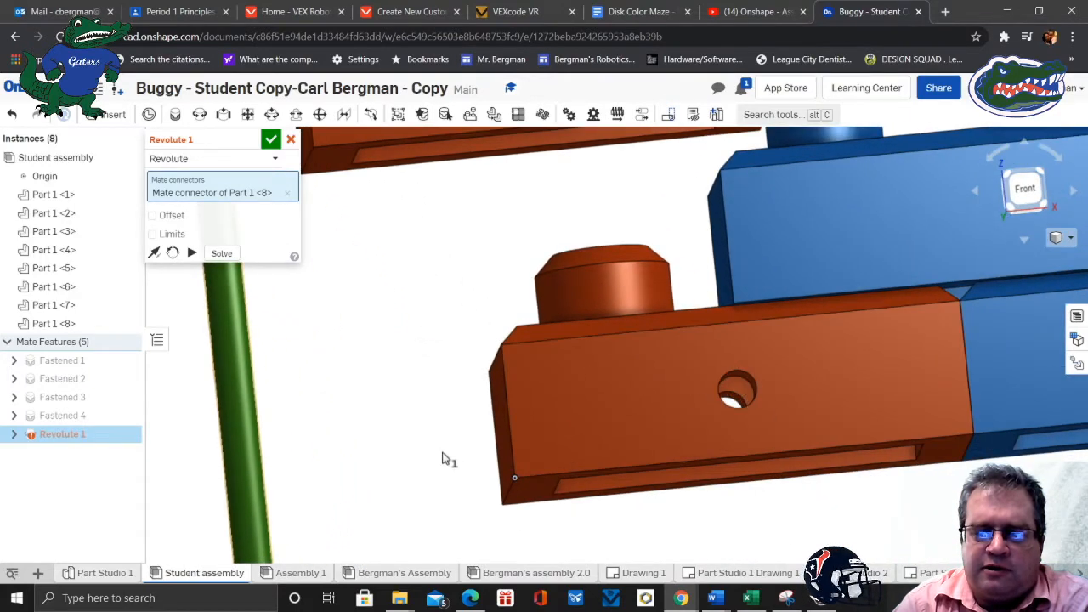
right_drag(444, 457, 474, 469)
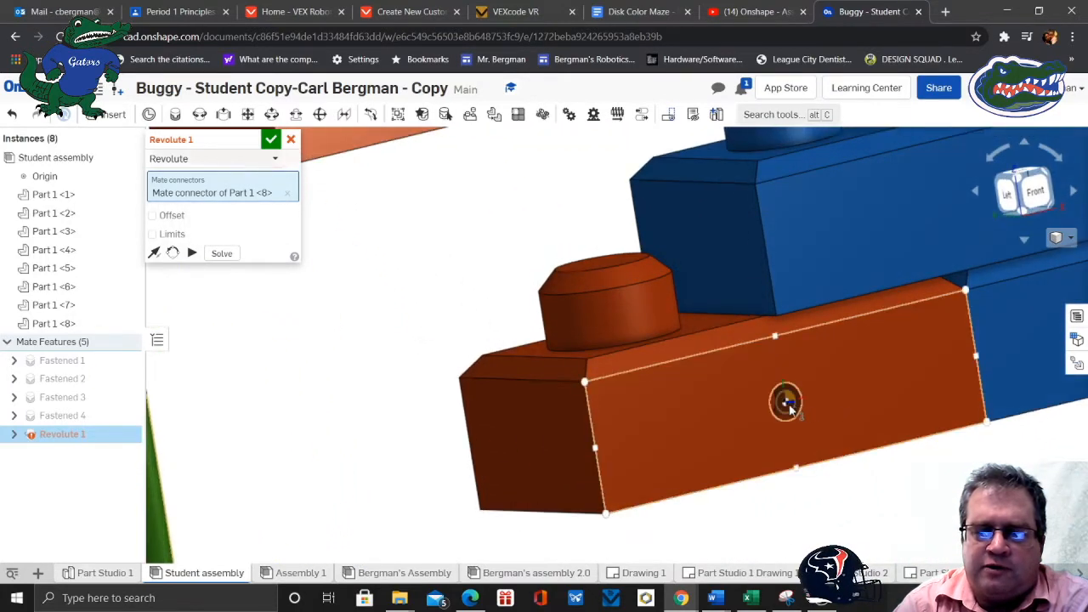
click(787, 402)
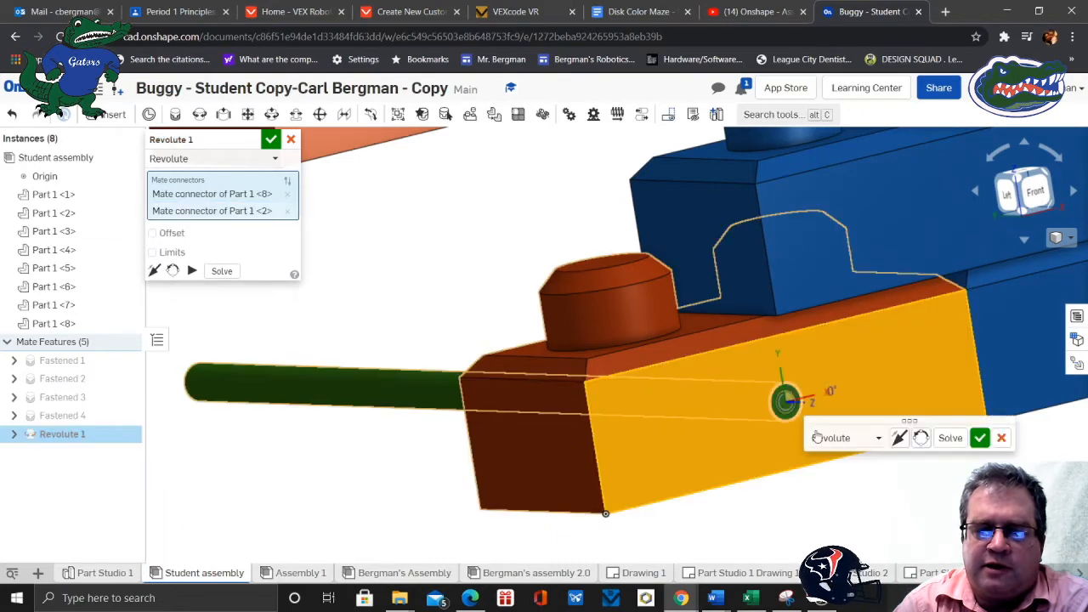
Offset the axle's revolute mate by 0.5 in along Z, accept it and leave the mate command
click(152, 233)
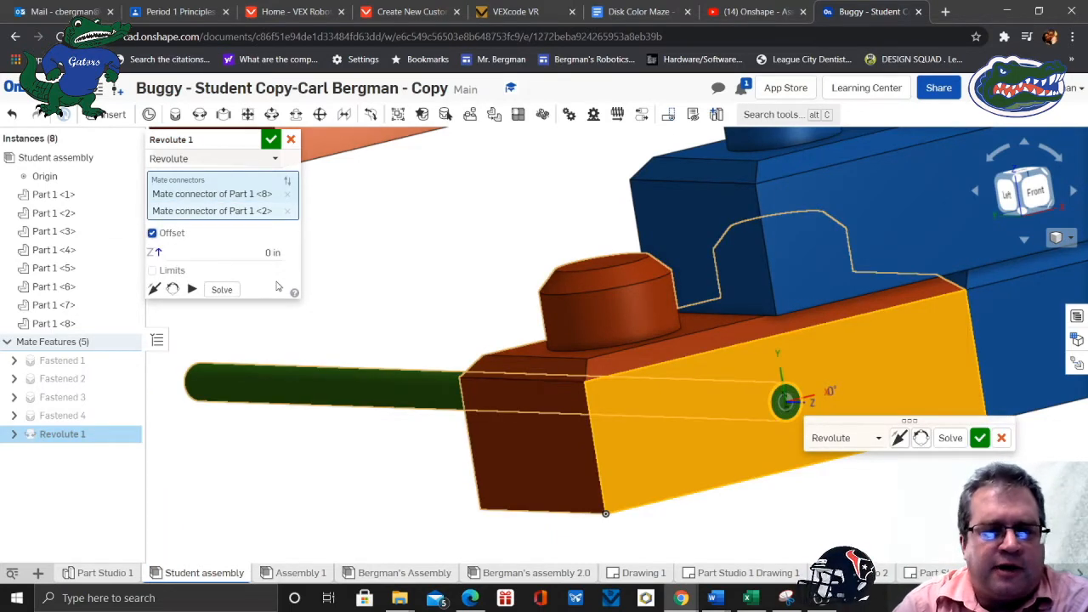
click(269, 252)
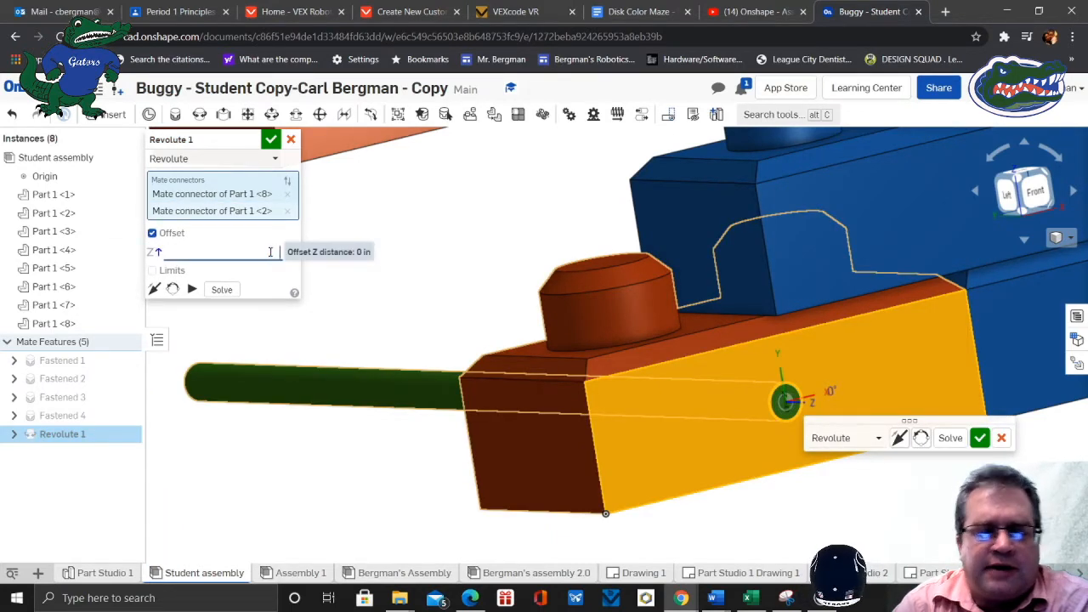
text(.5)
key(Return)
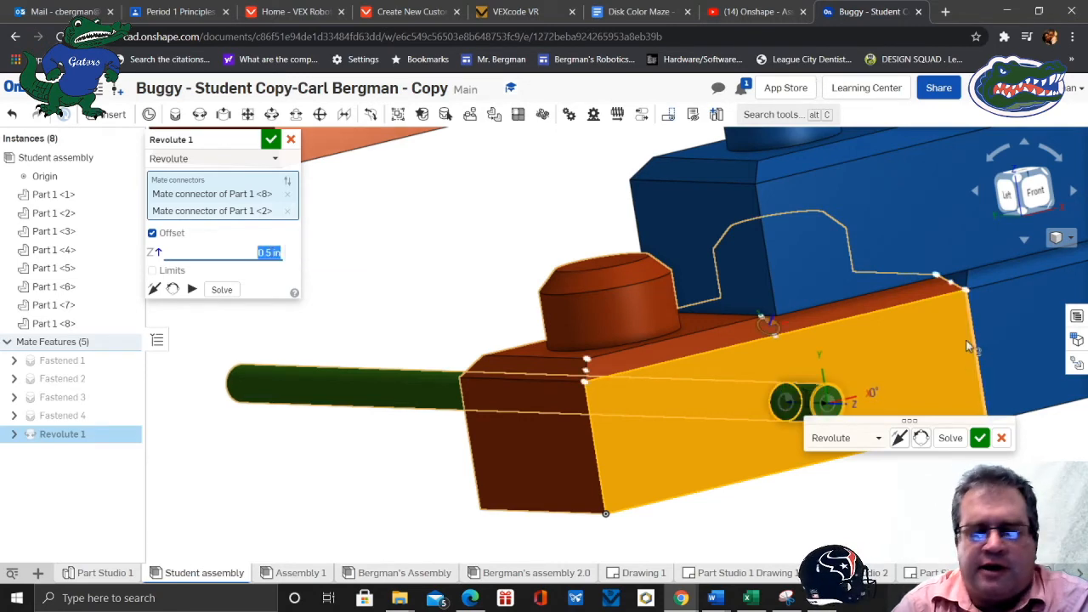
click(982, 441)
scroll(991, 454, down, 2)
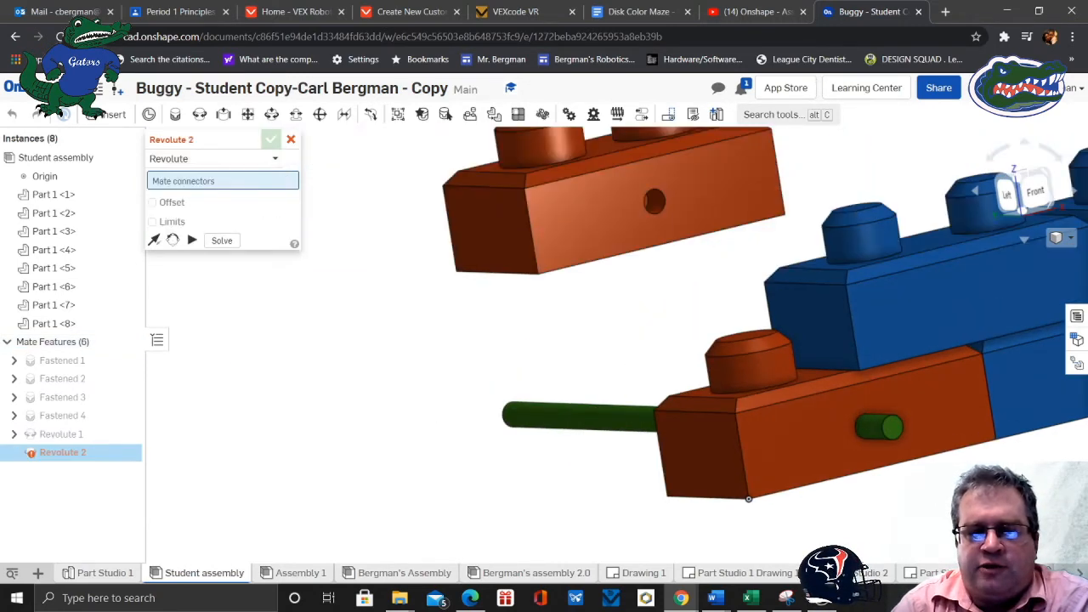
mouse_move(992, 494)
right_down()
mouse_move(913, 479)
mouse_move(995, 491)
right_up()
middle_drag(994, 490, 684, 434)
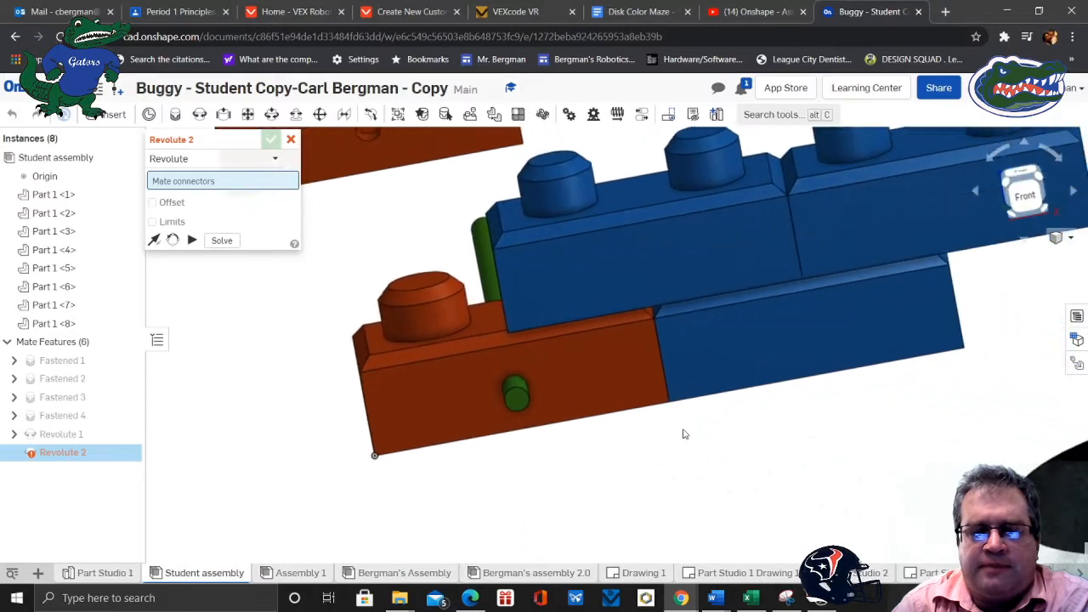
scroll(685, 434, down, 3)
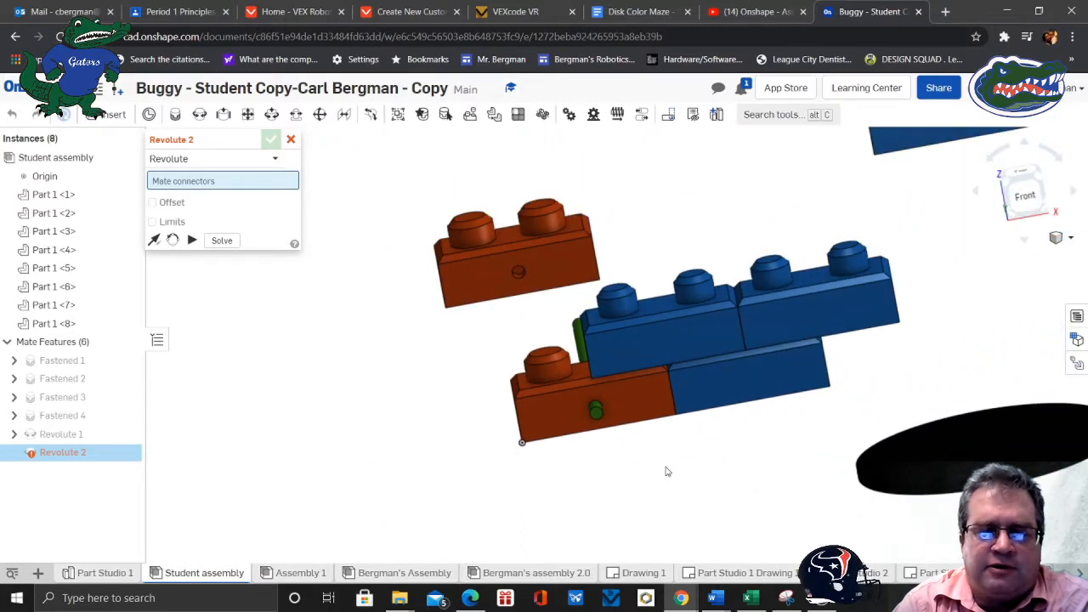
right_drag(666, 471, 738, 477)
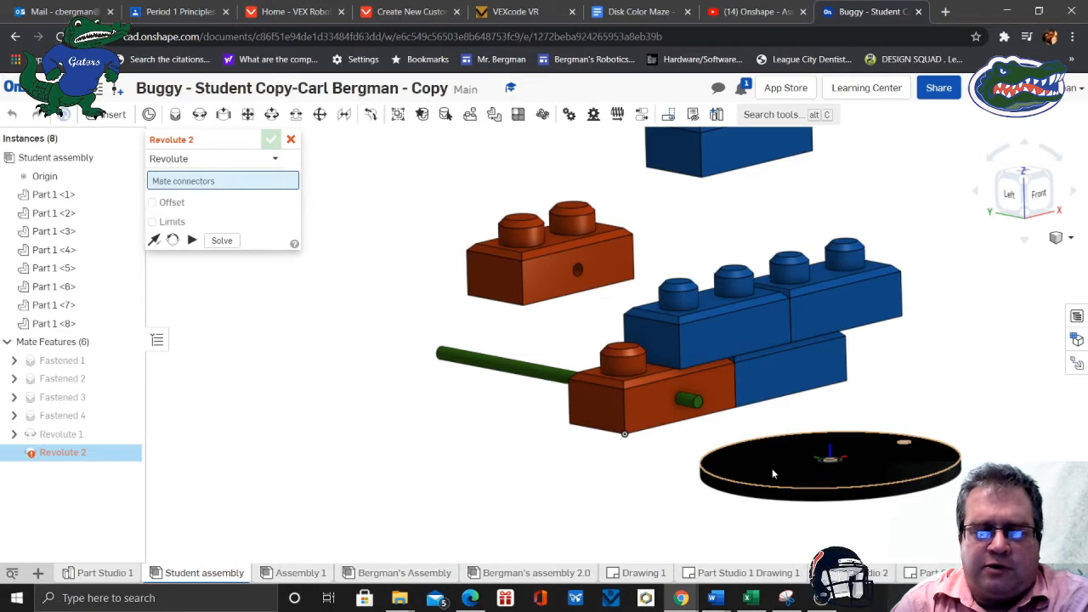
click(290, 140)
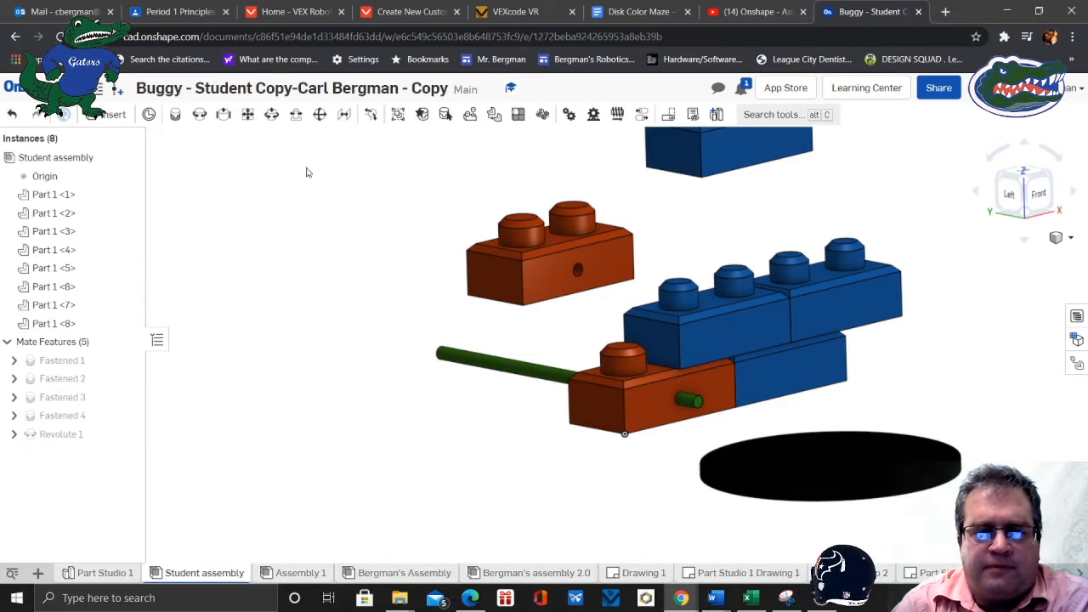
Fasten the centre of the black wheel's top face to the centre of the axle end protruding from the orange brick
scroll(328, 265, up, 3)
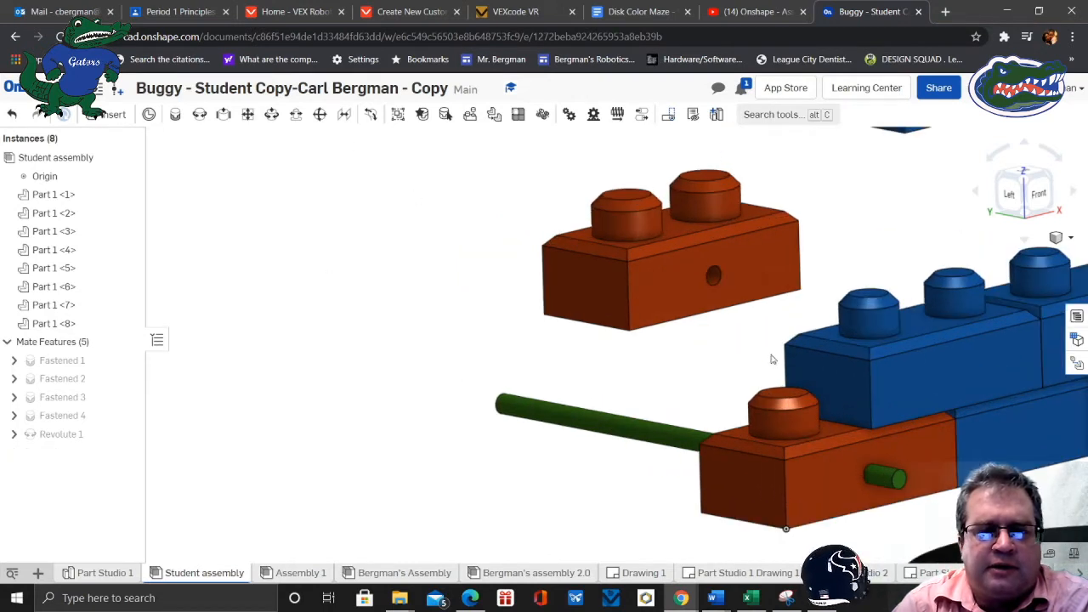
middle_drag(772, 359, 417, 250)
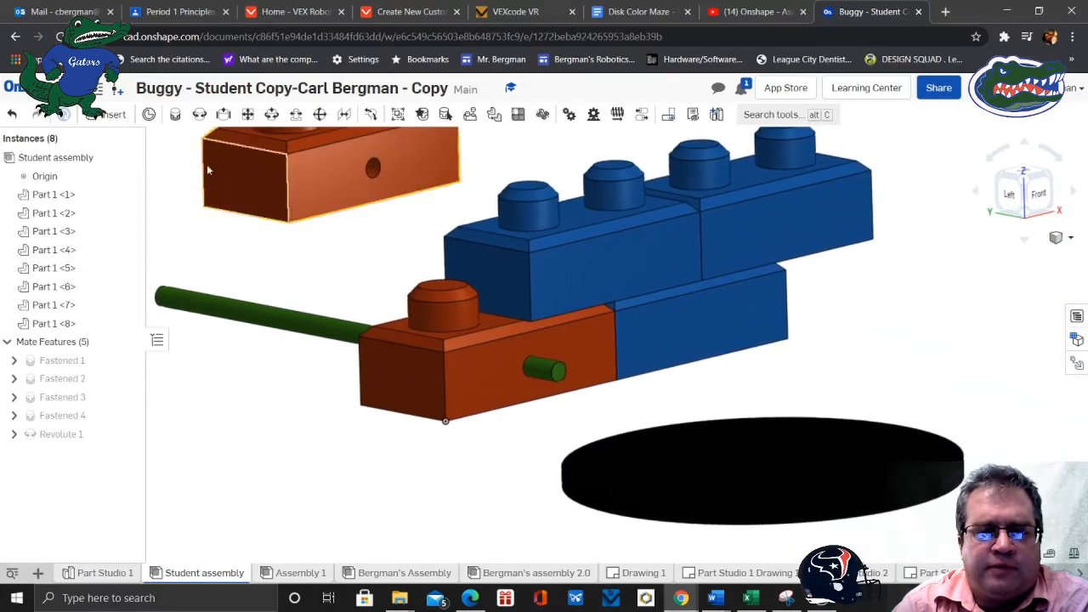
click(175, 114)
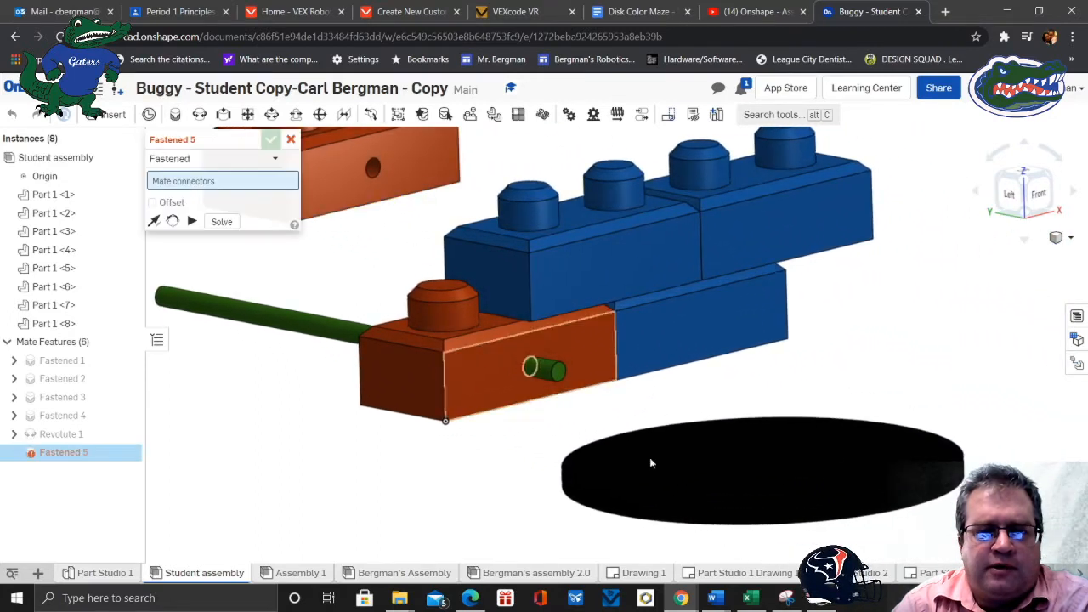
click(763, 457)
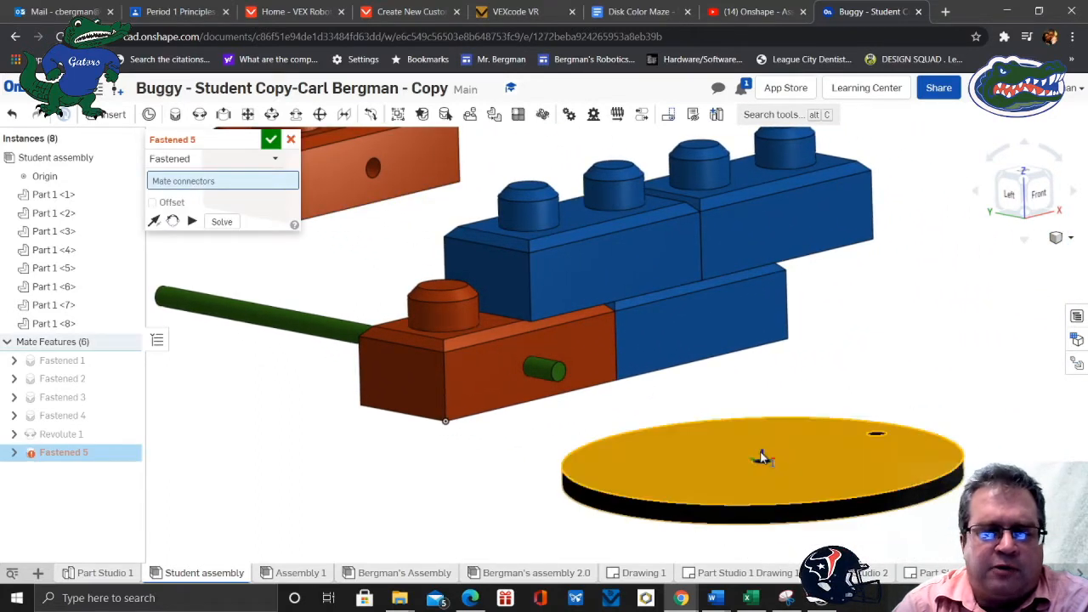
click(559, 371)
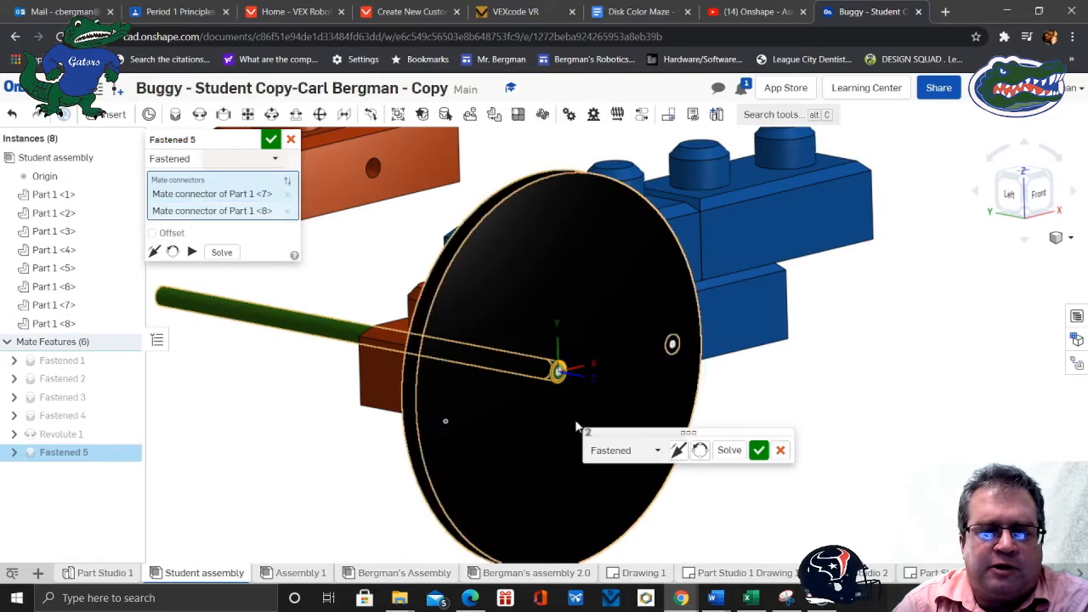
click(757, 450)
scroll(812, 477, down, 5)
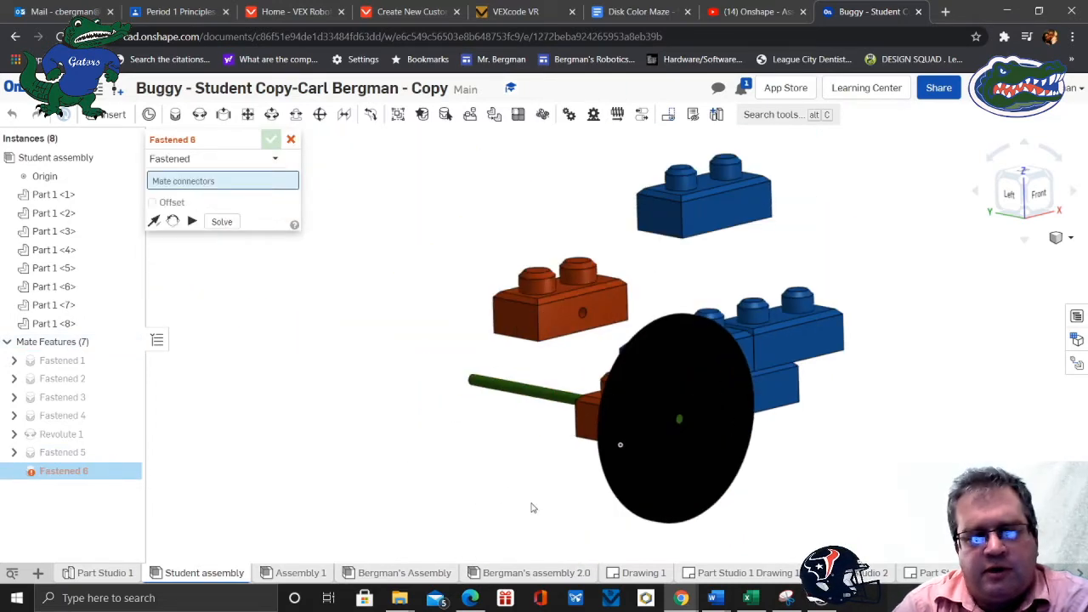
right_drag(533, 508, 450, 502)
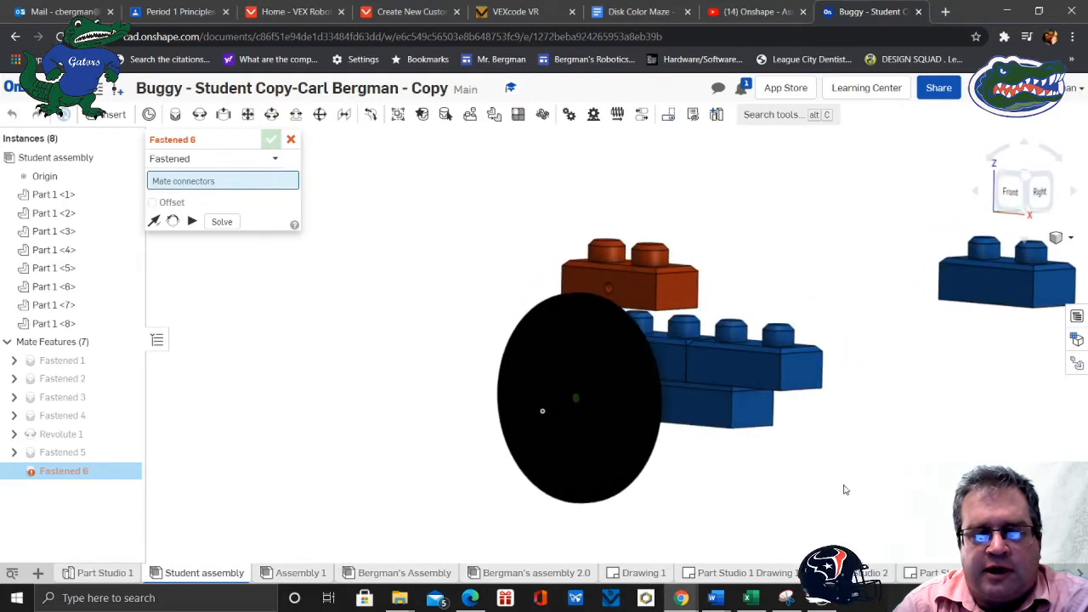
scroll(864, 479, down, 3)
scroll(876, 475, up, 4)
scroll(908, 432, up, 3)
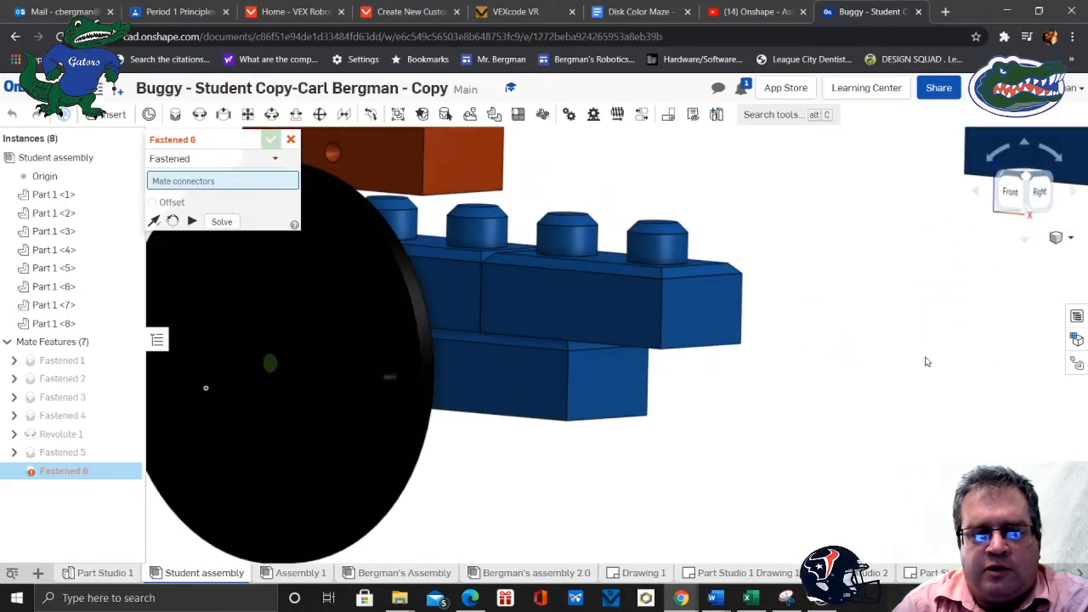
middle_drag(923, 359, 705, 433)
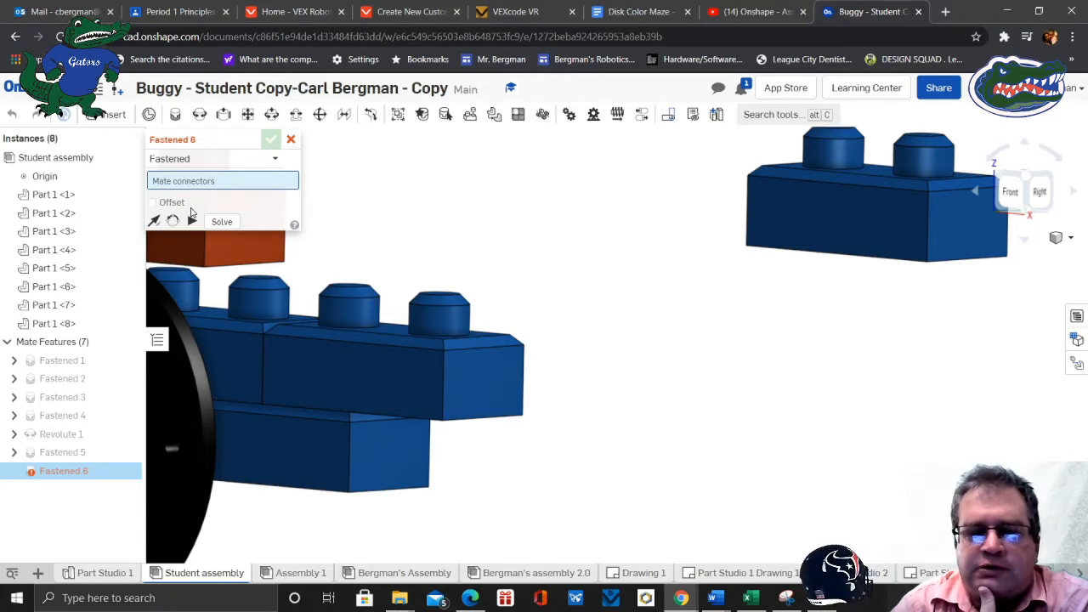
Fasten the loose blue brick's end face centre to the exposed end face centre of the chassis's lower blue brick
click(291, 140)
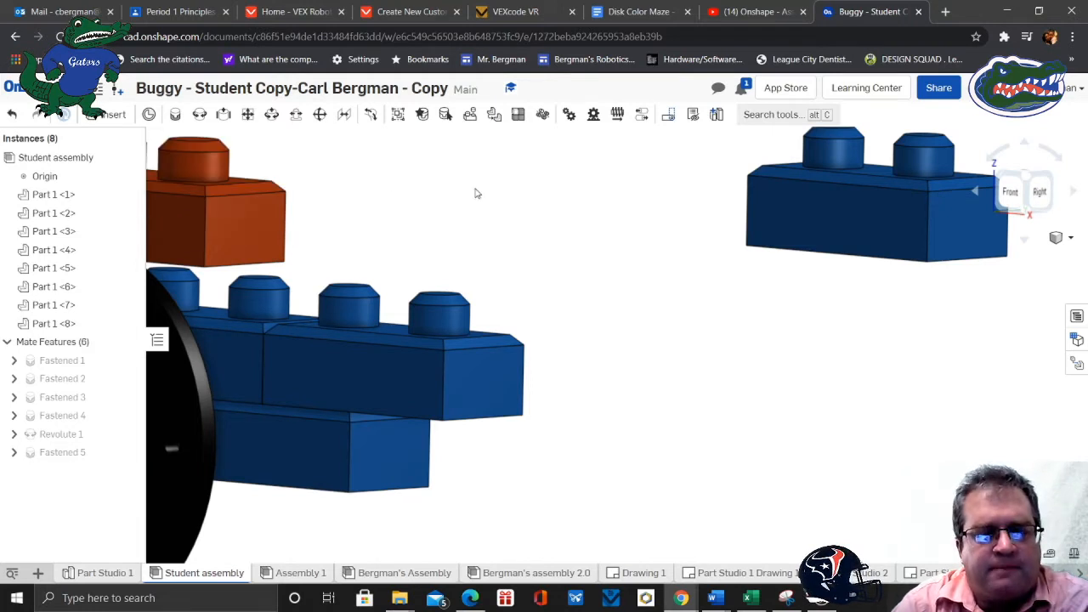
click(175, 115)
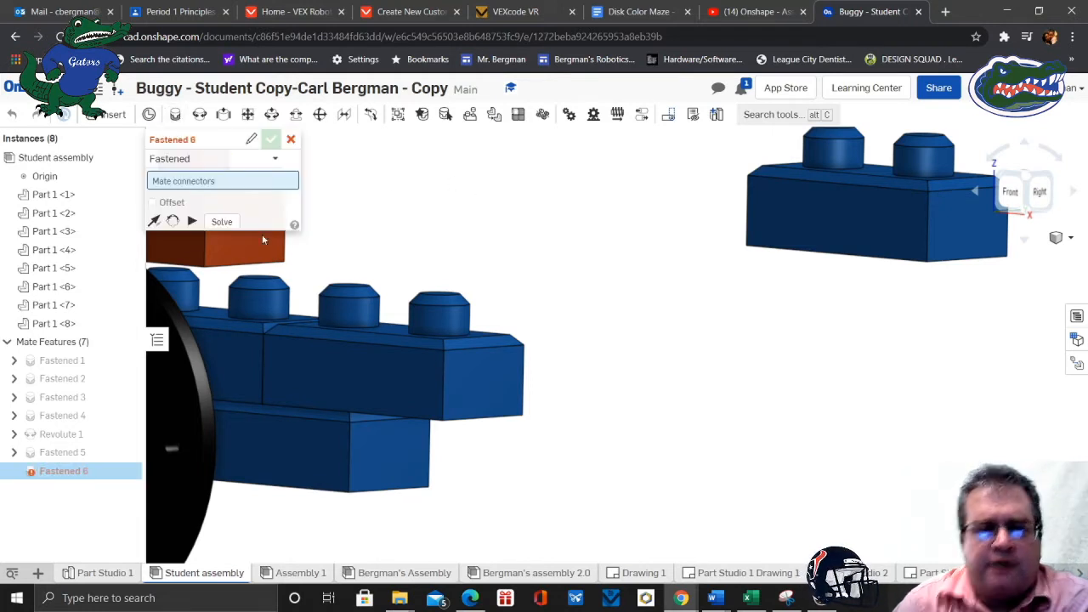
click(391, 458)
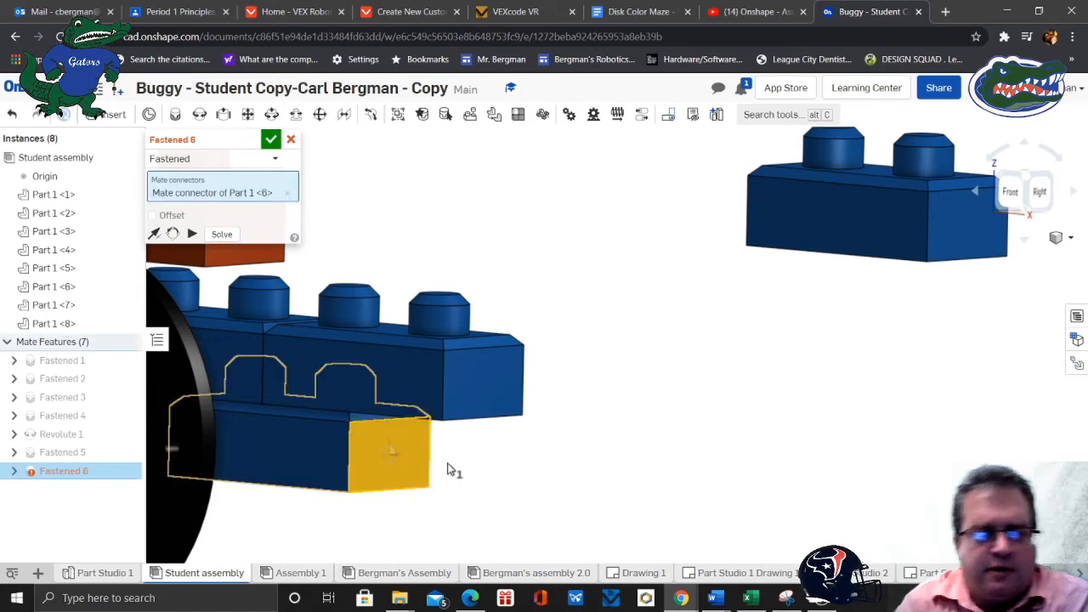
right_drag(451, 468, 327, 385)
middle_drag(317, 350, 673, 525)
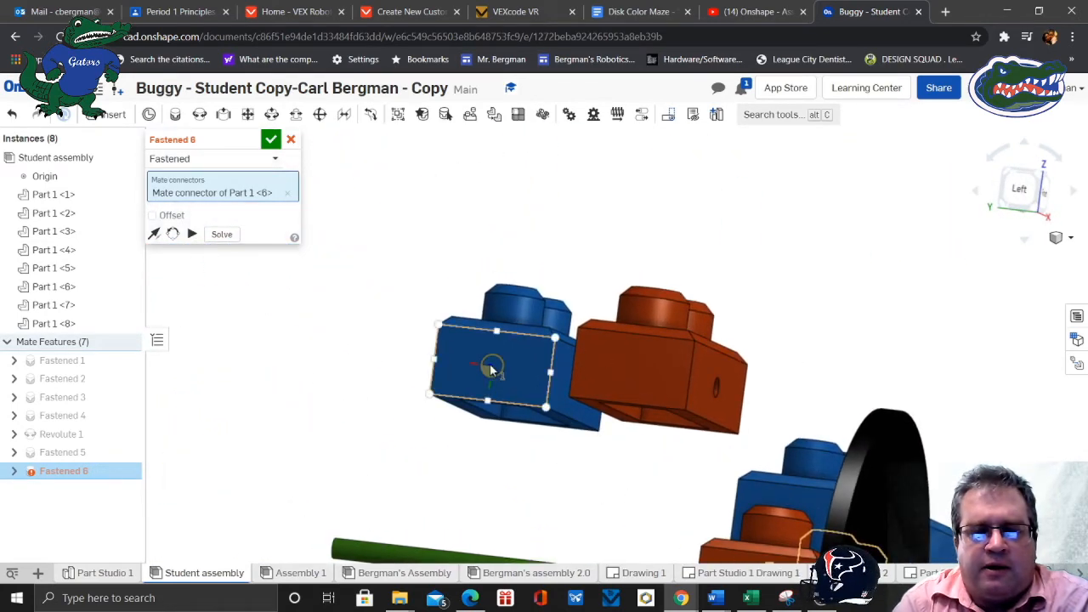
click(490, 368)
click(676, 395)
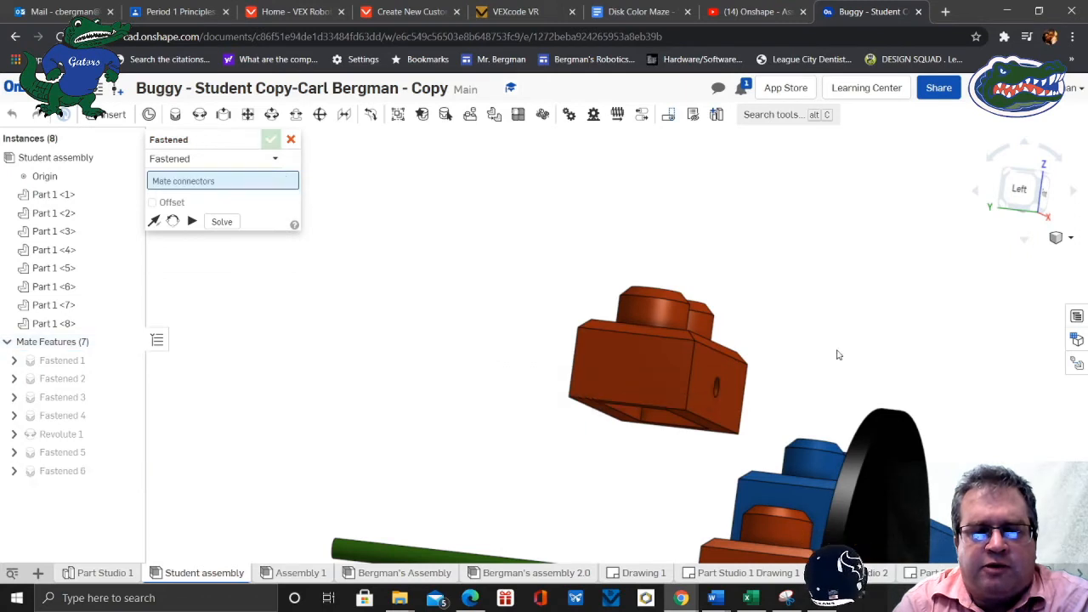
Examine the brick, axle and wheel arrangement of the finished buggy in Assembly 1 and return to the Student assembly
right_drag(838, 354, 771, 366)
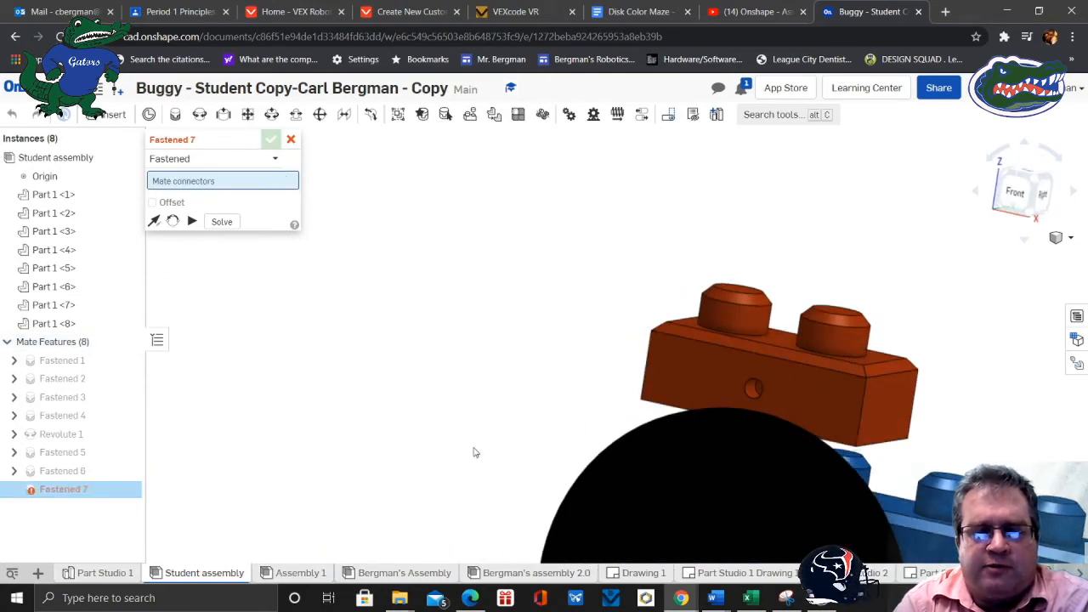
middle_drag(475, 452, 369, 284)
scroll(369, 284, down, 3)
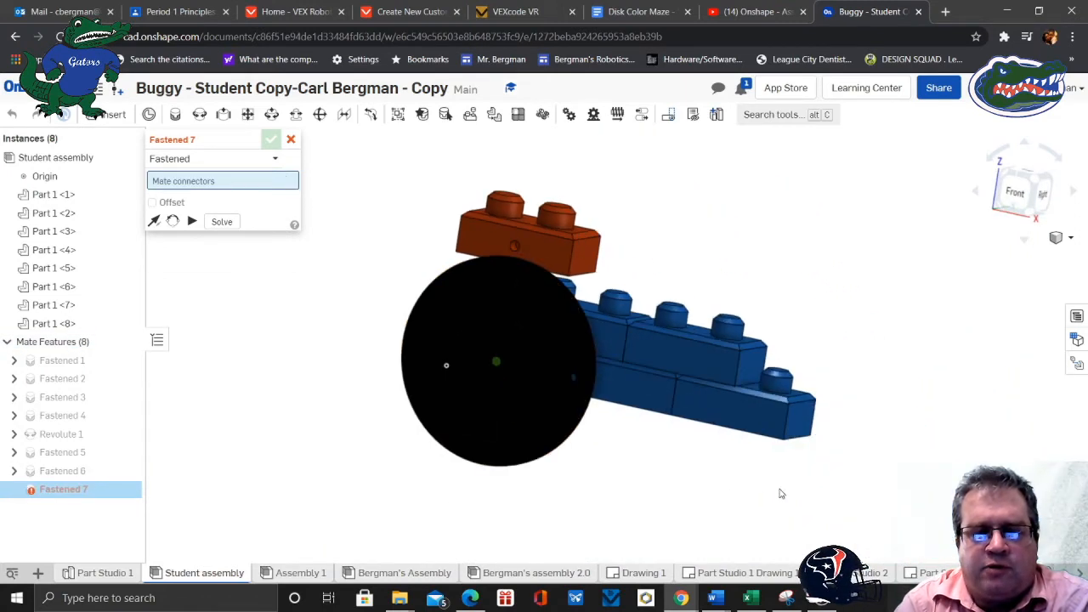
mouse_move(781, 493)
right_down()
mouse_move(631, 485)
mouse_move(794, 479)
right_up()
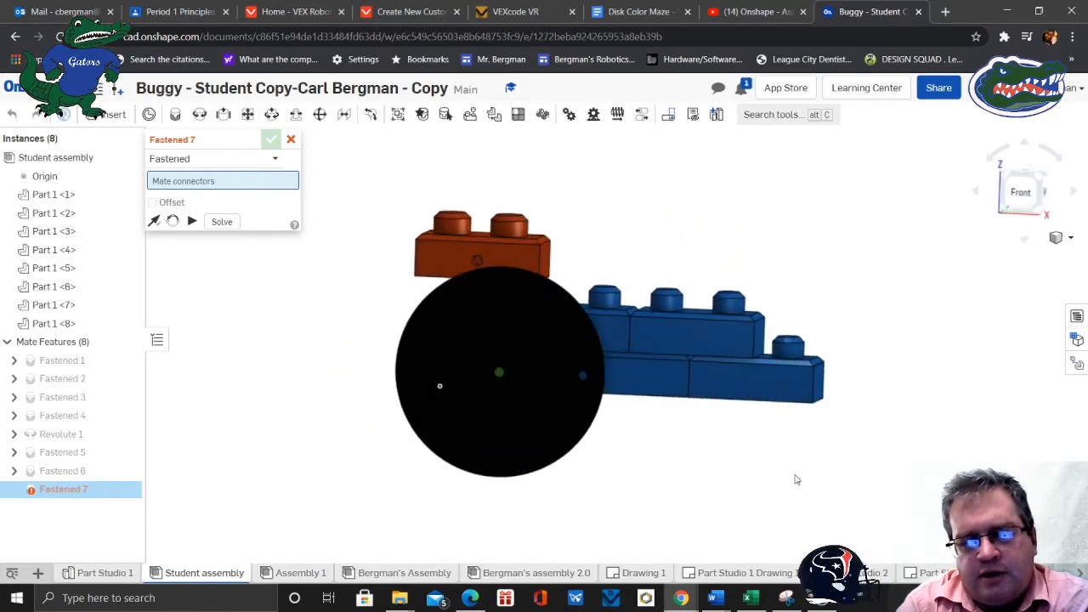
click(299, 573)
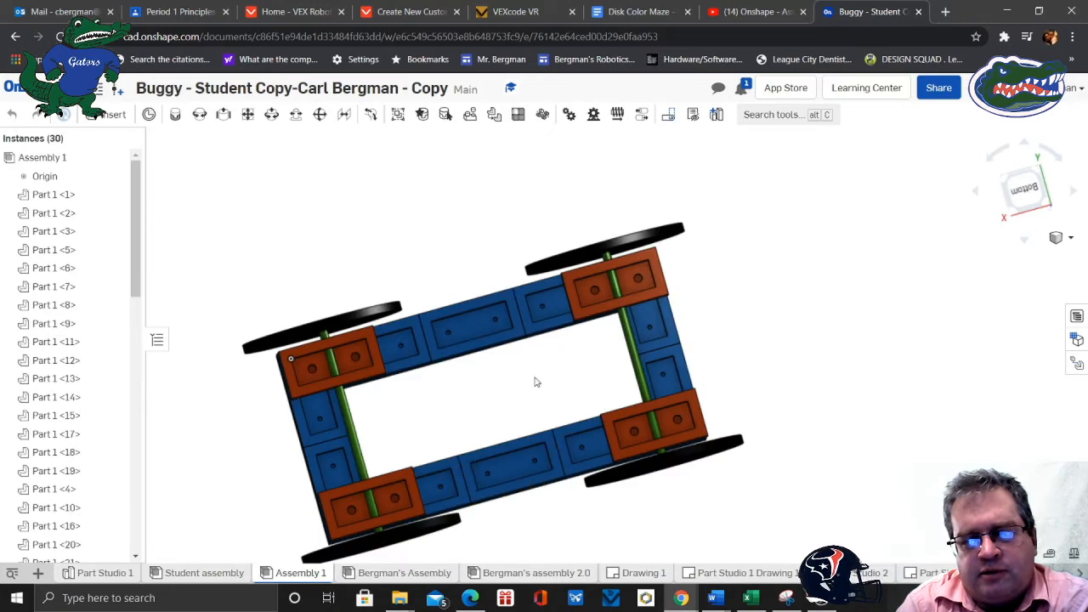
right_drag(536, 382, 549, 460)
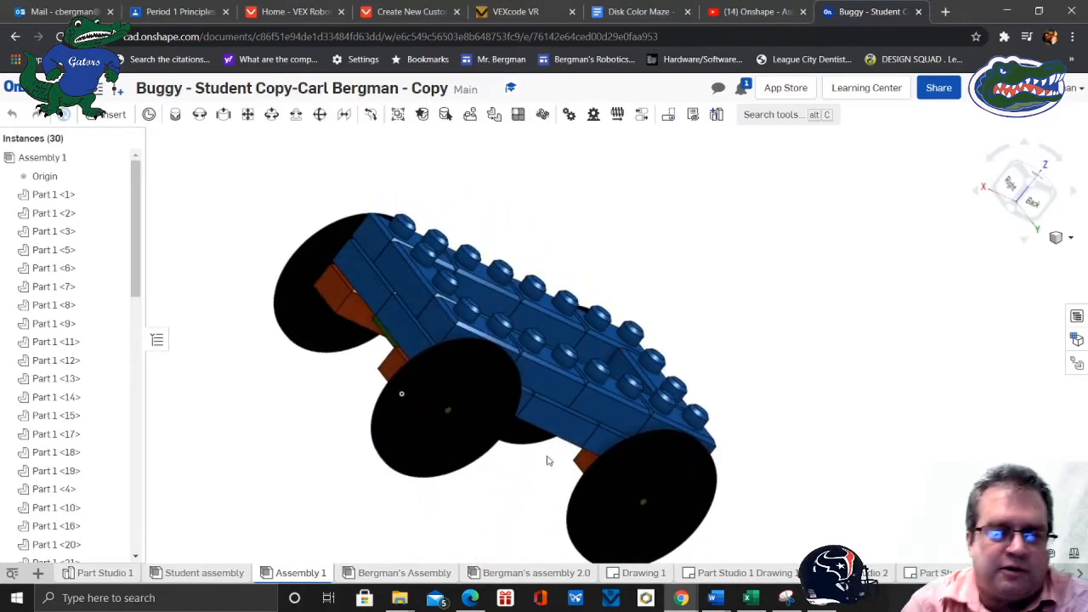
click(204, 573)
Move the loose orange brick to the open space beside the blue end of the chassis's lower row
right_drag(756, 462, 605, 475)
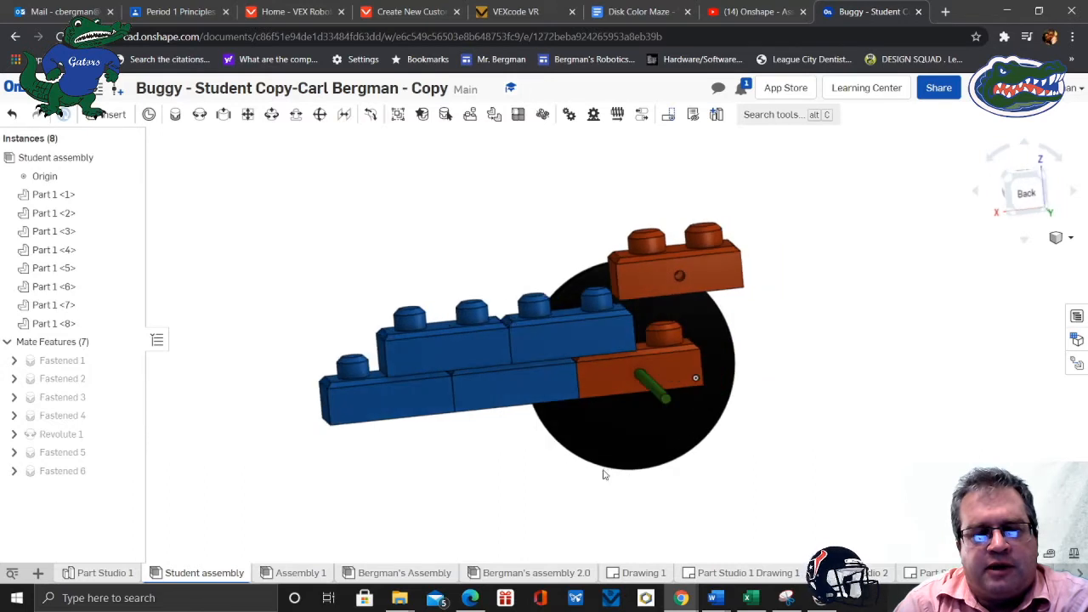
drag(650, 280, 215, 442)
right_drag(280, 507, 389, 510)
scroll(389, 509, up, 5)
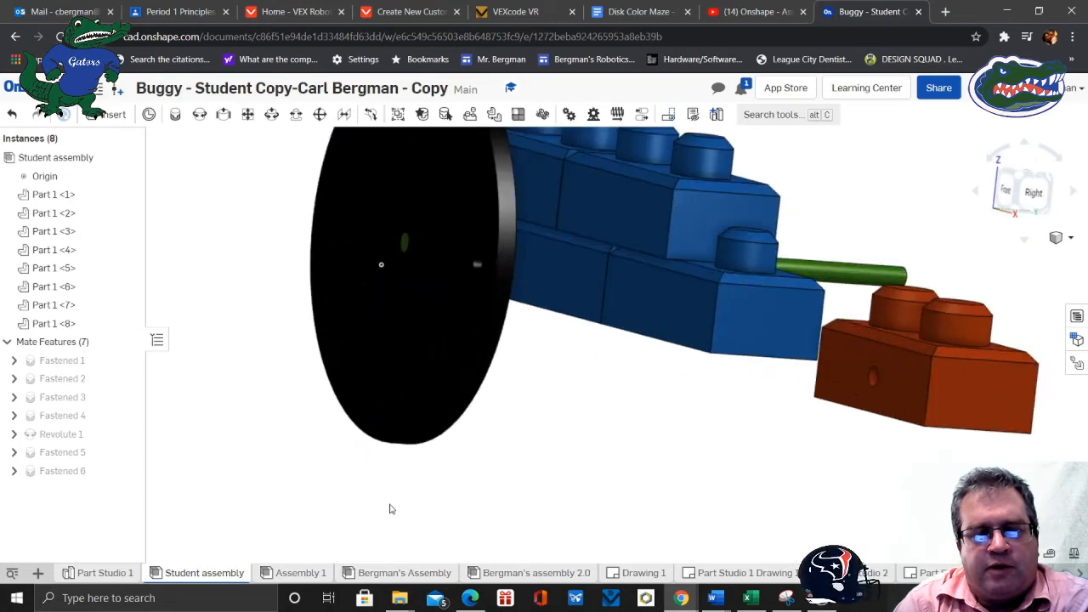
middle_drag(670, 399, 376, 445)
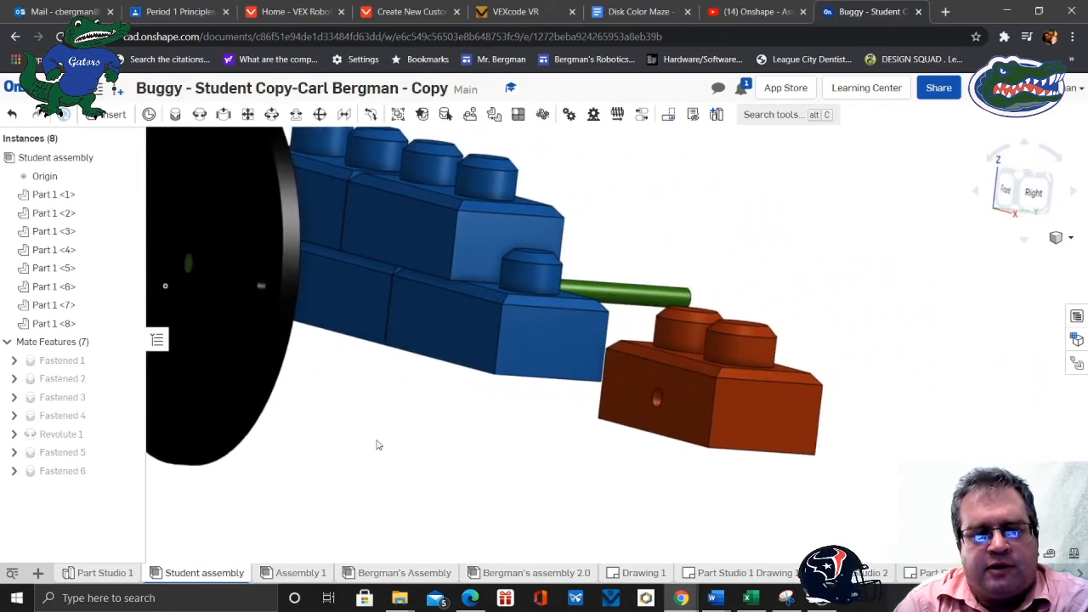
Fasten the orange brick's end face centre to the end face centre of the last lower blue brick and leave the mate command
click(174, 114)
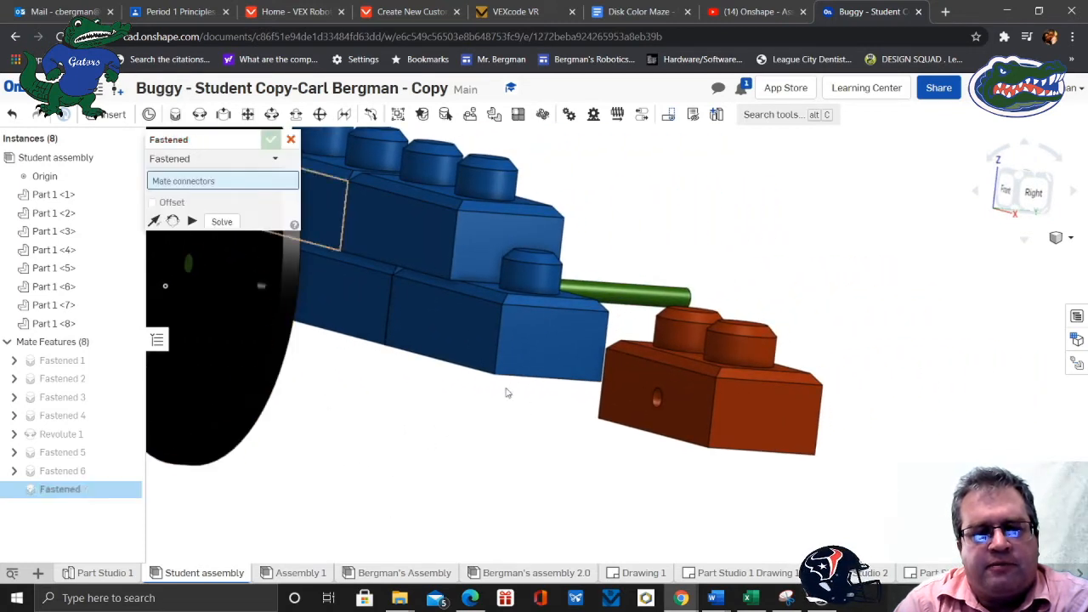
click(554, 346)
mouse_move(541, 450)
right_down()
mouse_move(481, 459)
mouse_move(562, 453)
right_up()
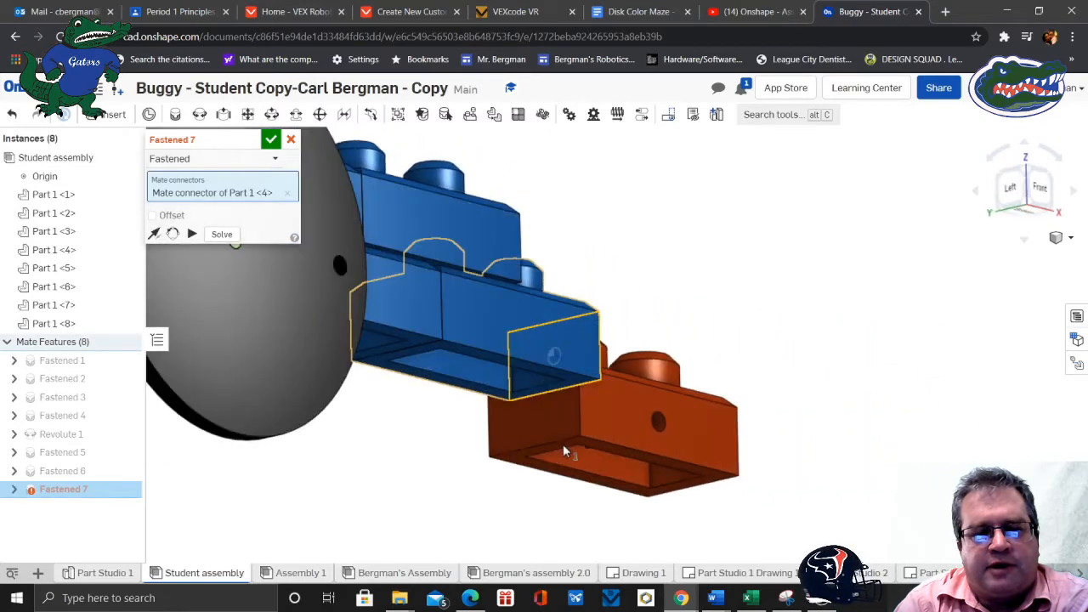
click(530, 414)
click(713, 439)
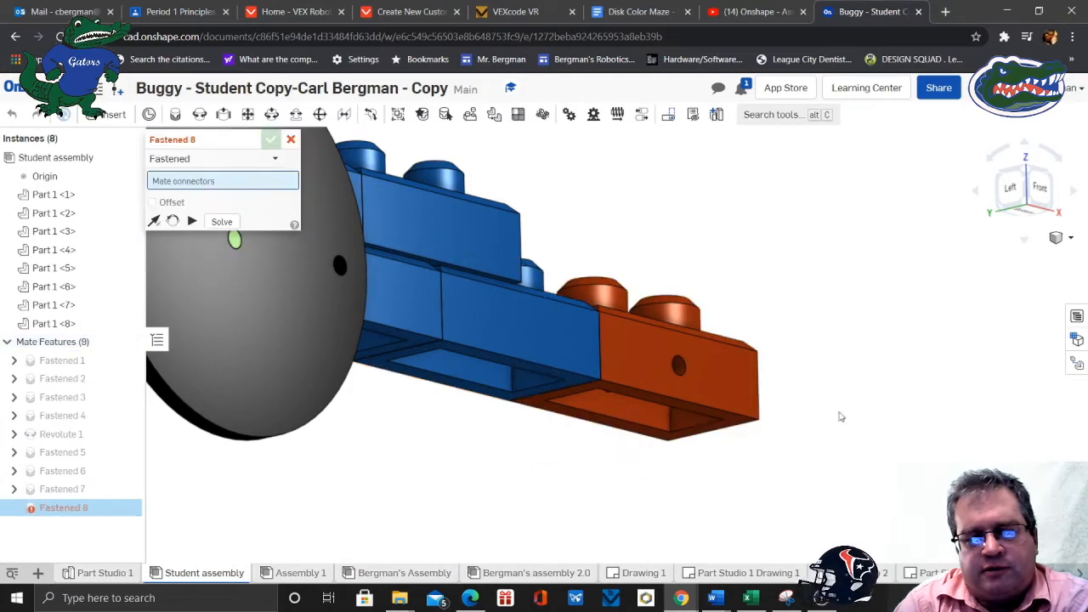
right_drag(852, 406, 674, 464)
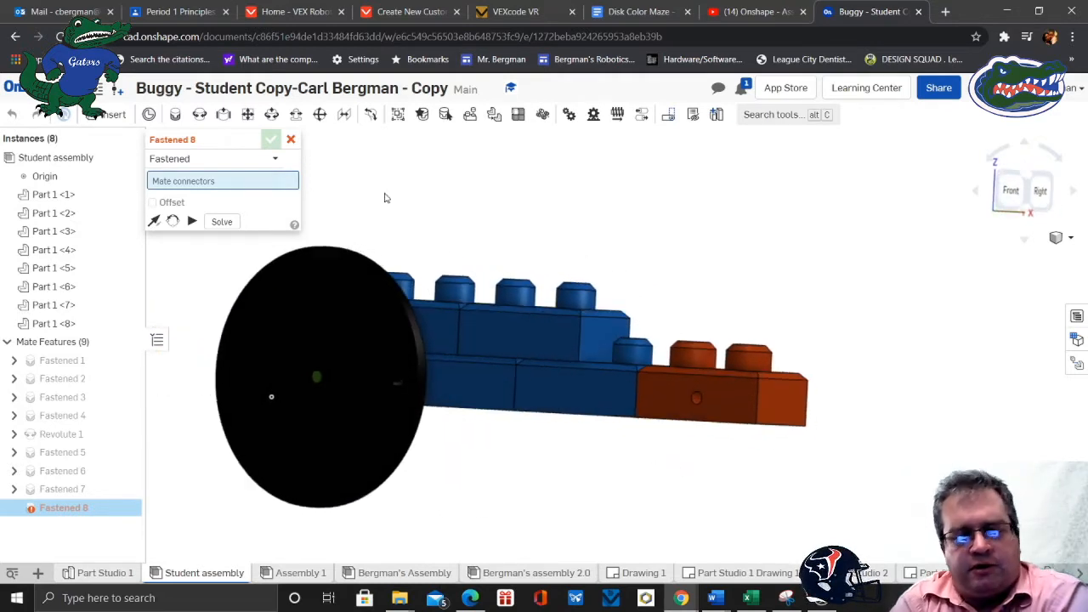
click(290, 141)
right_click(358, 216)
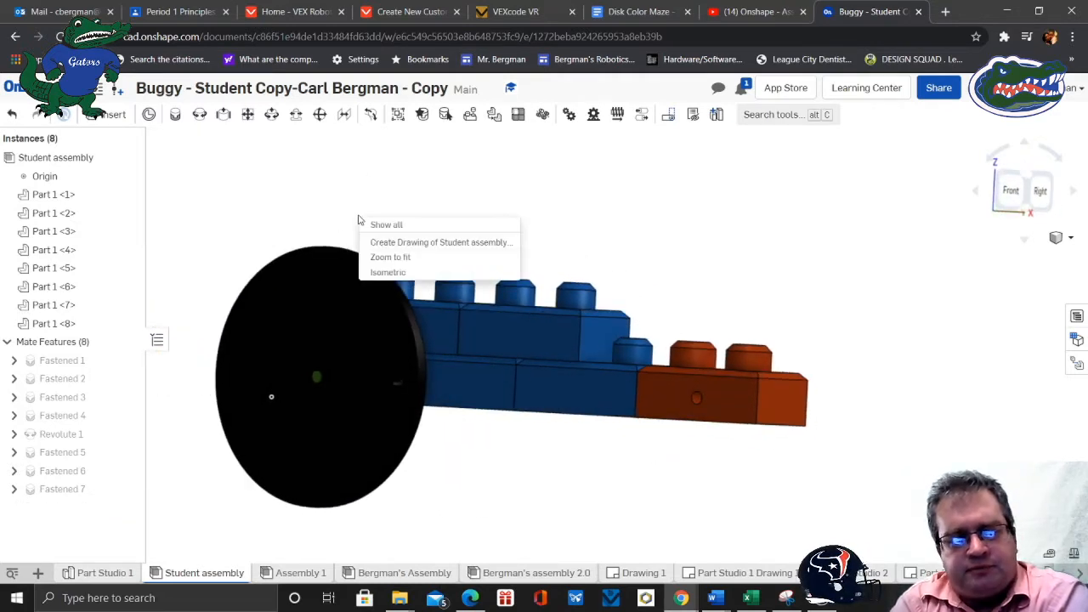
click(366, 215)
Insert two blue bricks from Part Studio 1 into the open space above the chassis
middle_drag(369, 220, 460, 235)
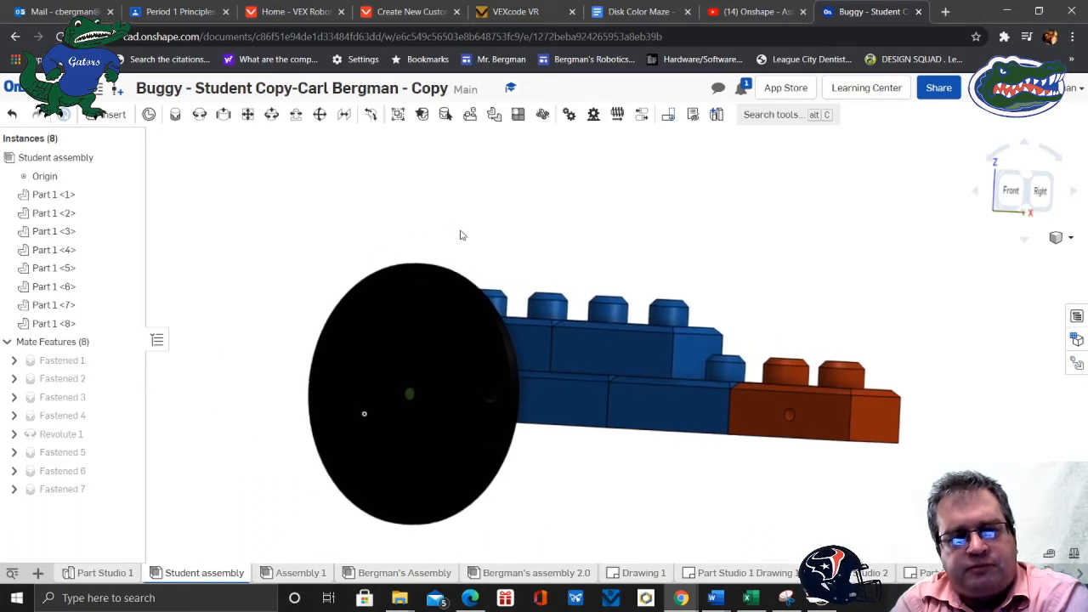
click(110, 115)
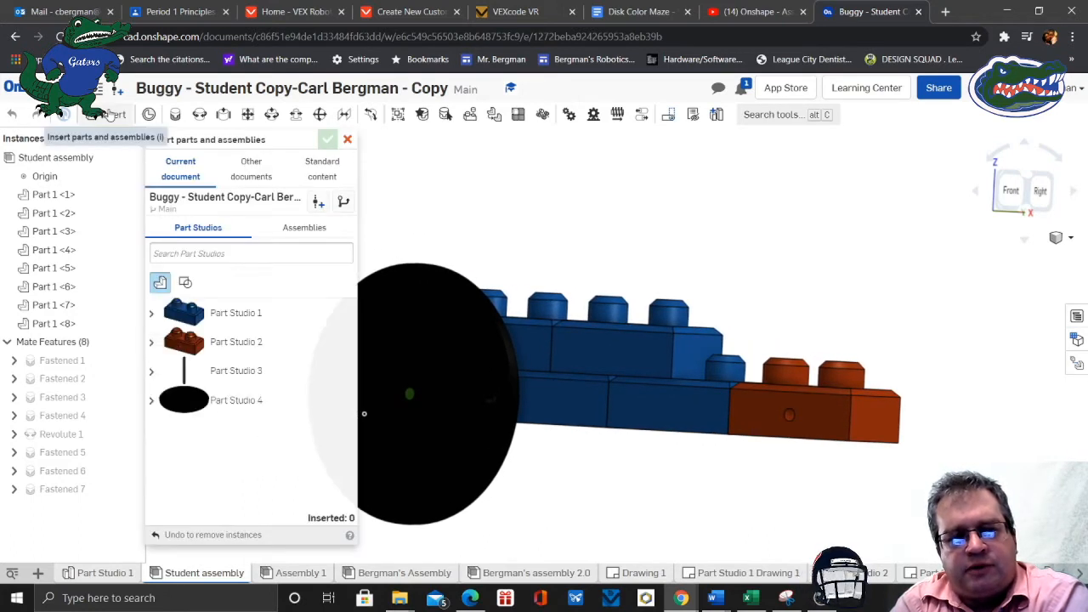
click(236, 314)
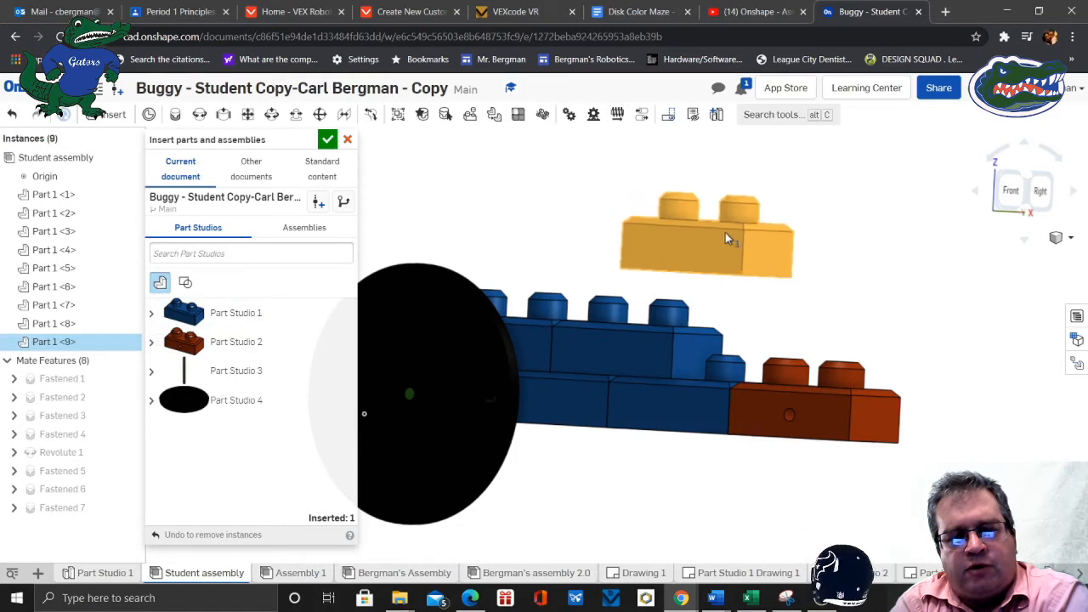
click(725, 229)
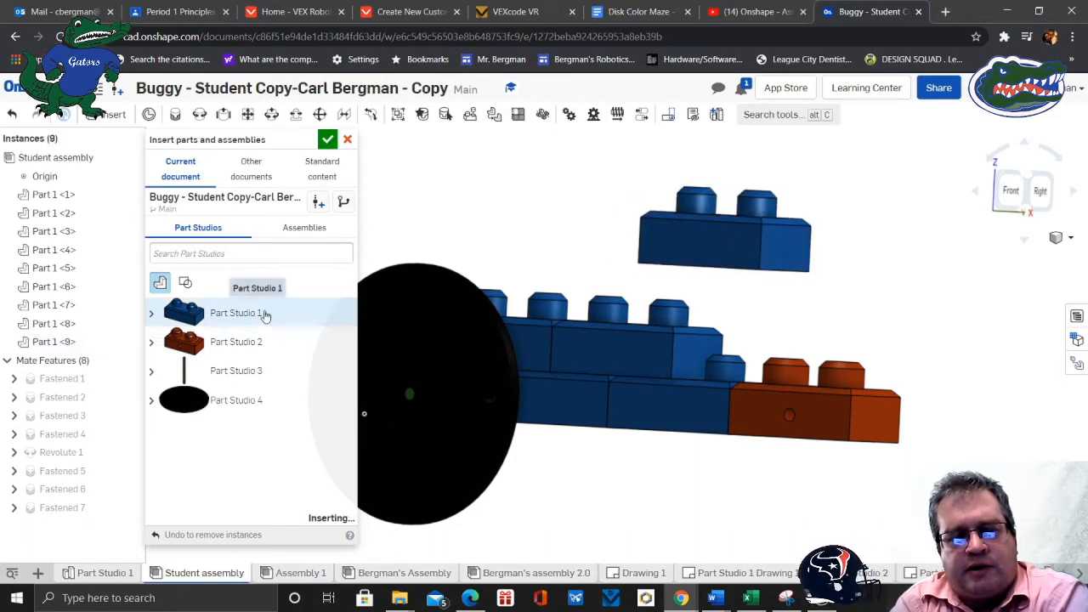
click(516, 189)
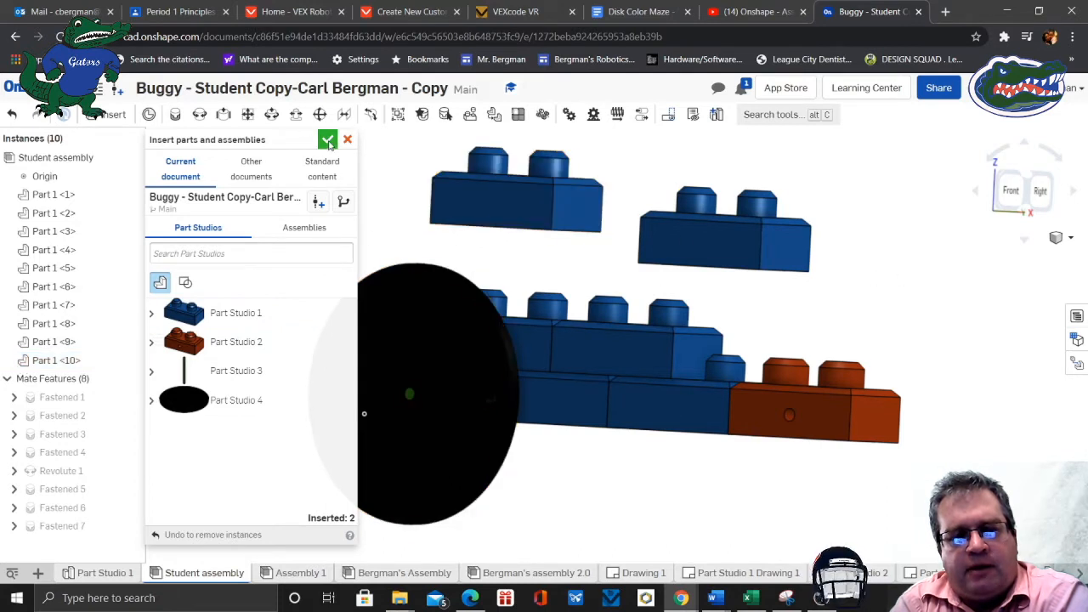
Insert an axle from Part Studio 3 and a wheel from Part Studio 4 beside the chassis and finish inserting
click(238, 370)
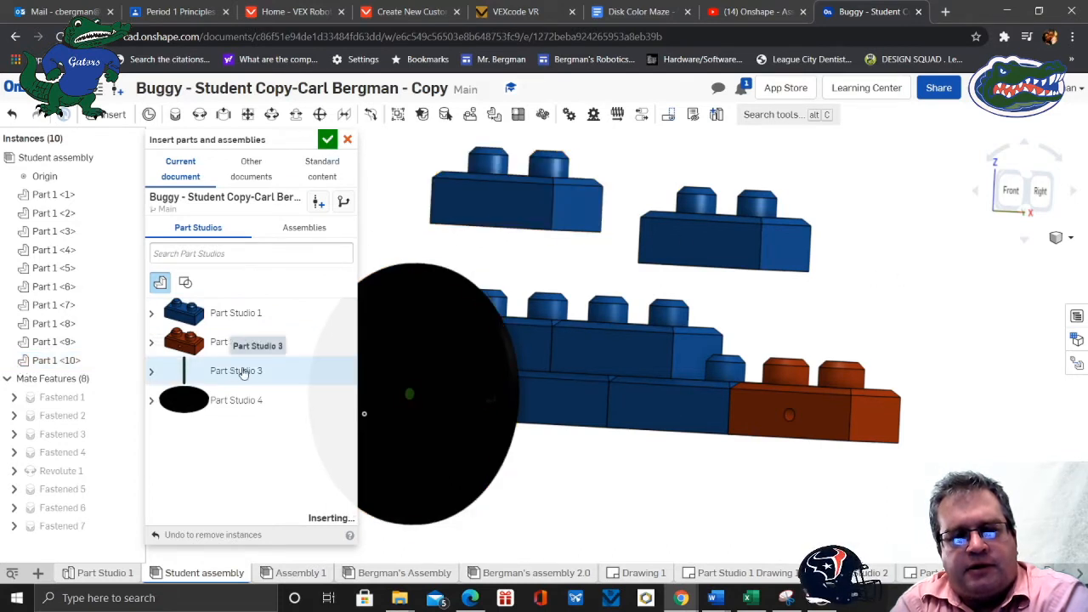
click(1003, 387)
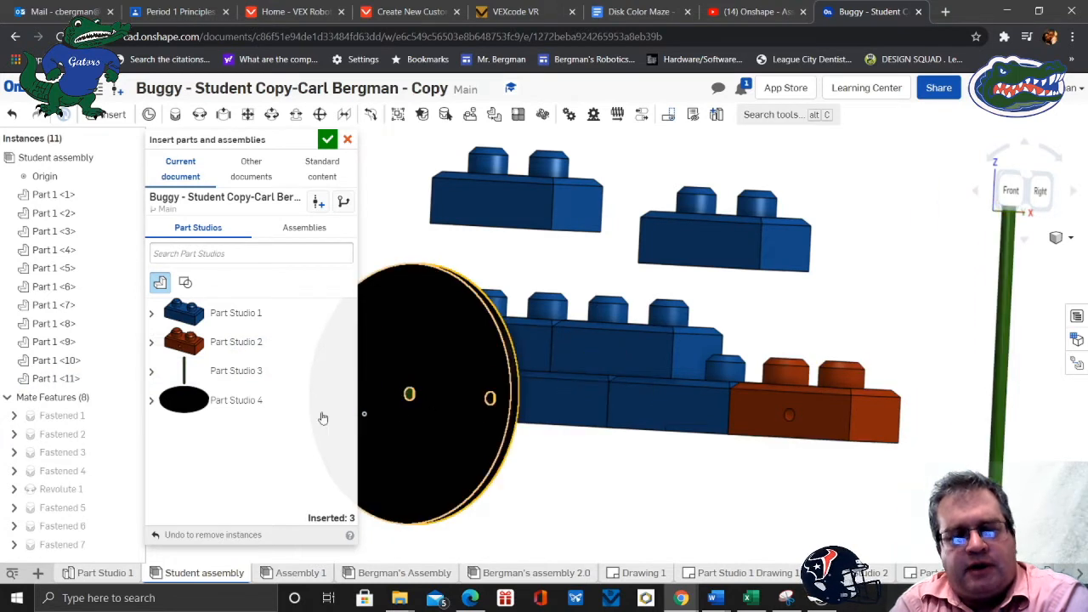
click(223, 402)
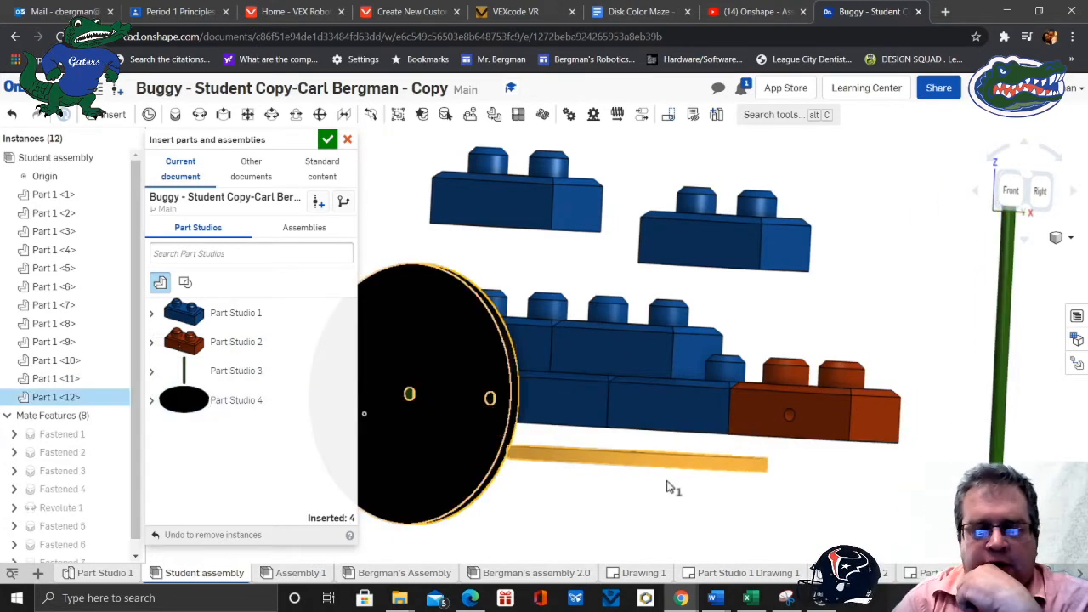
click(711, 516)
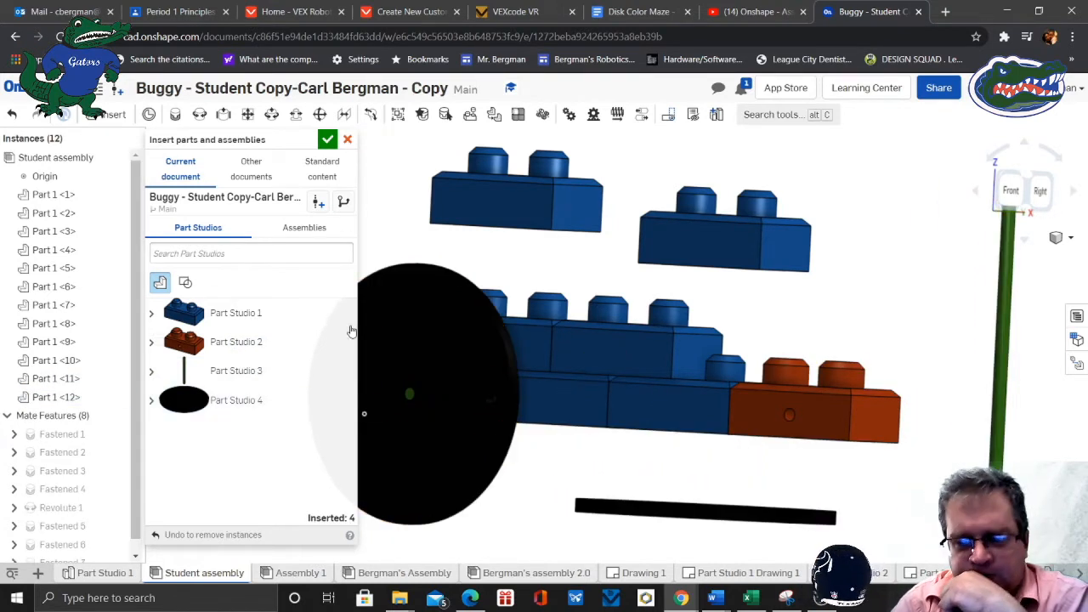
click(326, 140)
Fasten the end face centre of one new blue brick to the exposed end face centre of the upper blue row
right_drag(915, 302, 915, 324)
scroll(912, 316, up, 5)
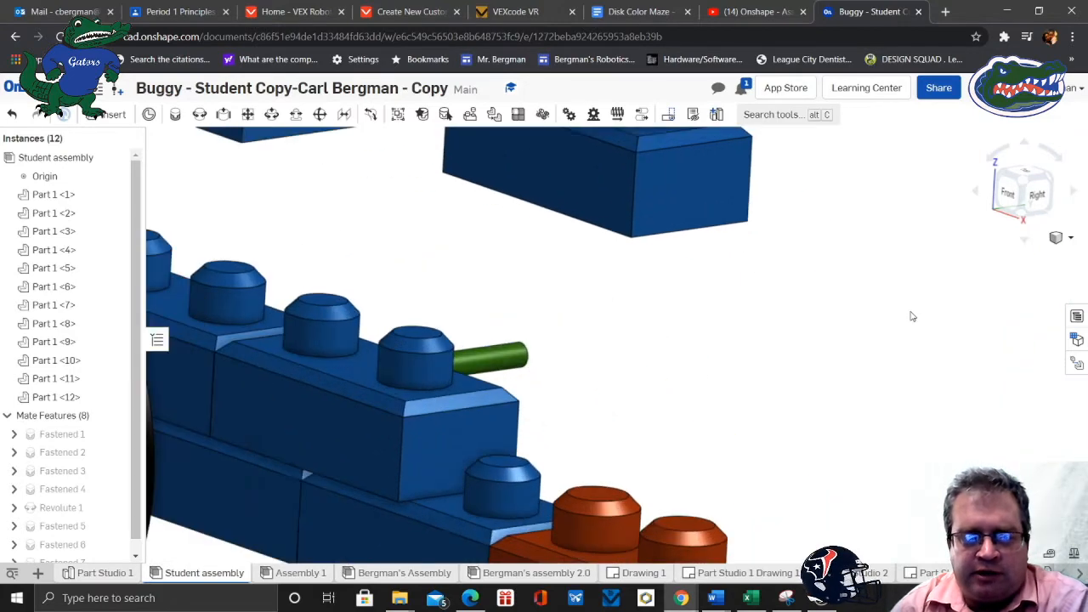
scroll(911, 316, down, 1)
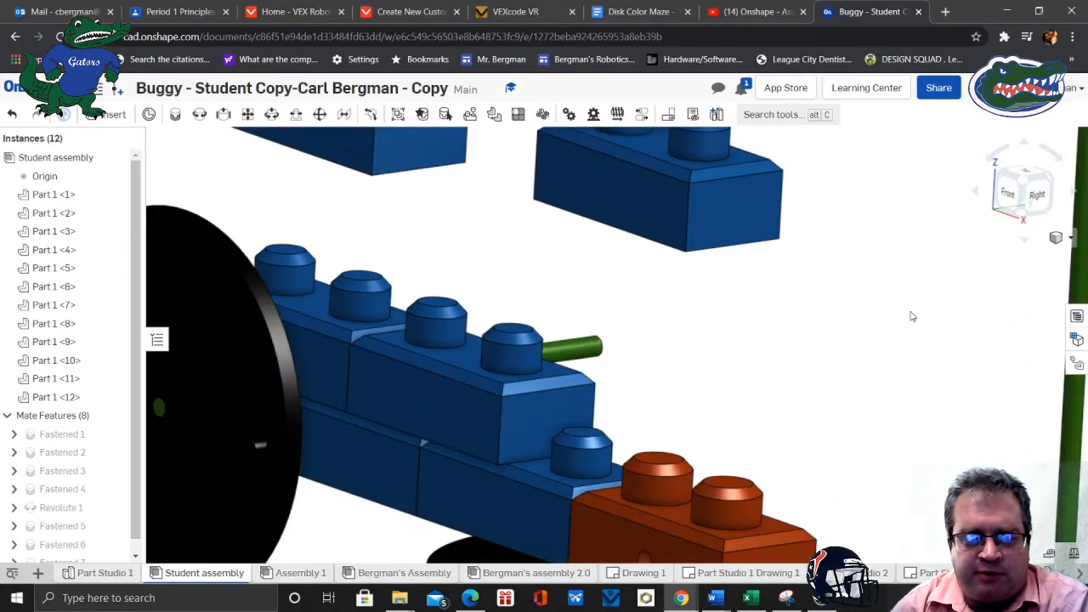
click(175, 114)
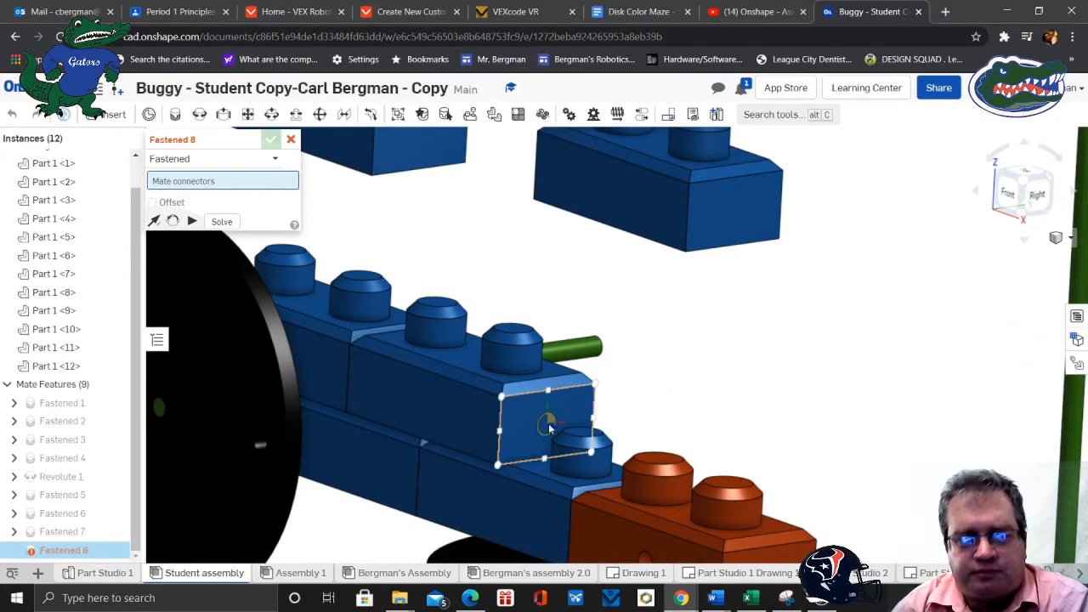
click(500, 313)
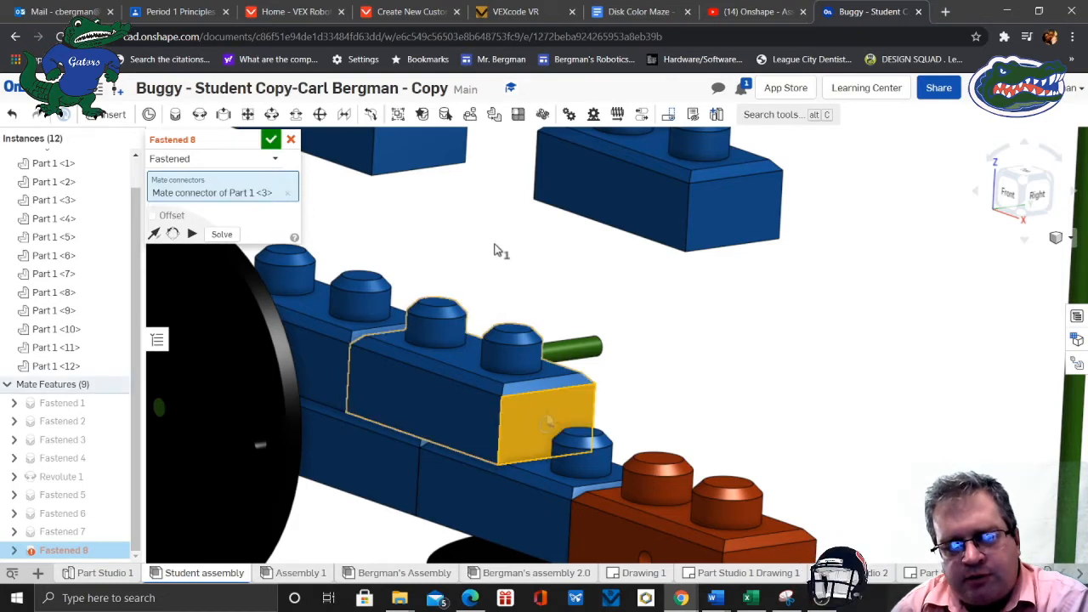
right_drag(493, 249, 604, 396)
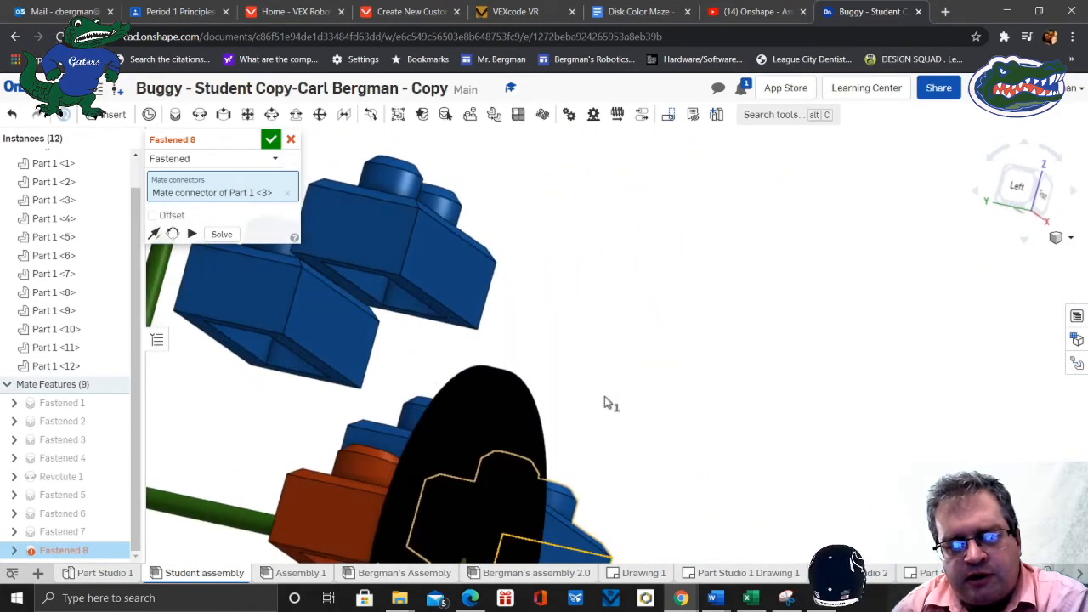
click(236, 291)
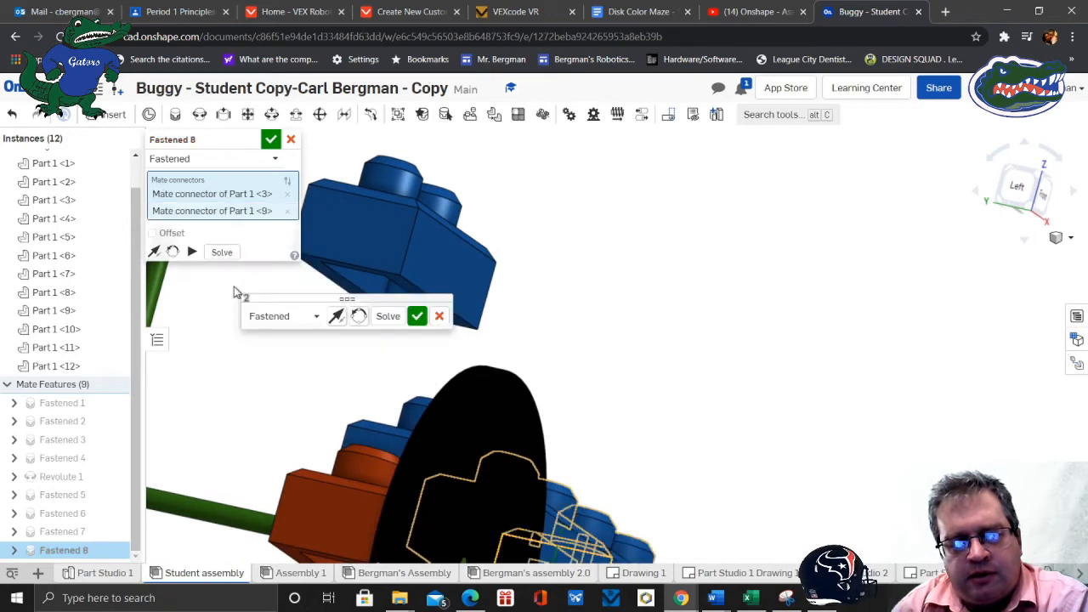
click(420, 319)
scroll(792, 406, down, 3)
right_drag(857, 444, 593, 317)
middle_drag(593, 316, 553, 331)
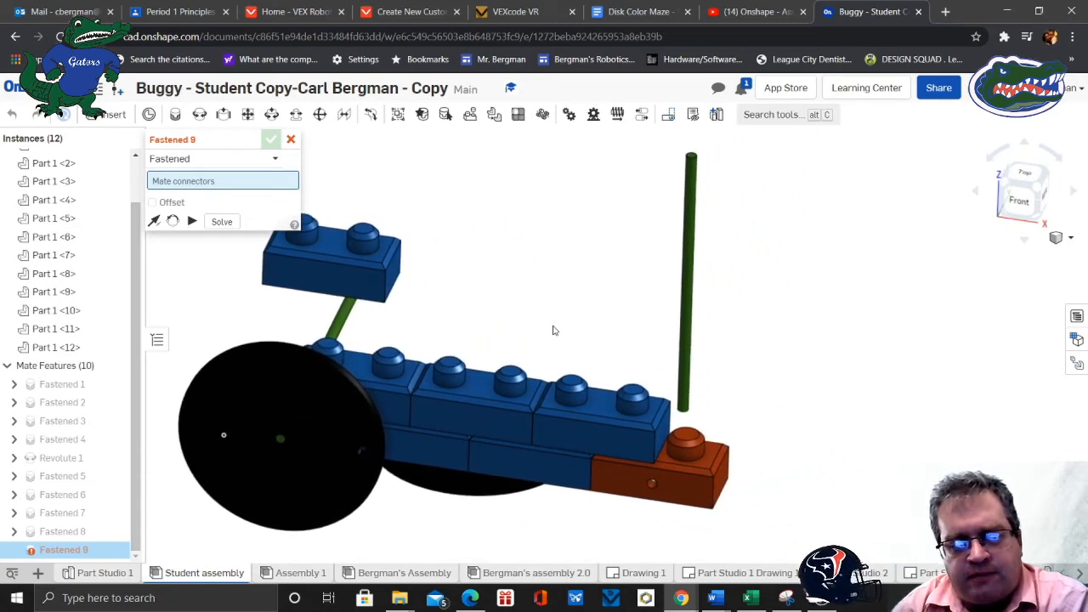
middle_drag(553, 330, 539, 349)
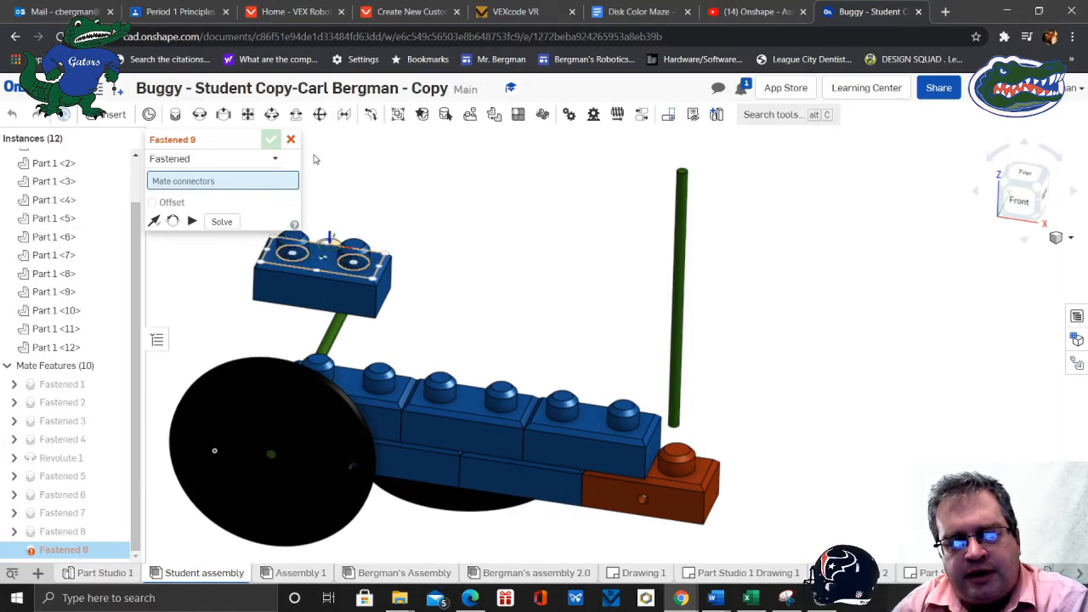
Move the loose blue brick beyond the orange end of the chassis and rotate it 90 degrees to lie crosswise
click(290, 140)
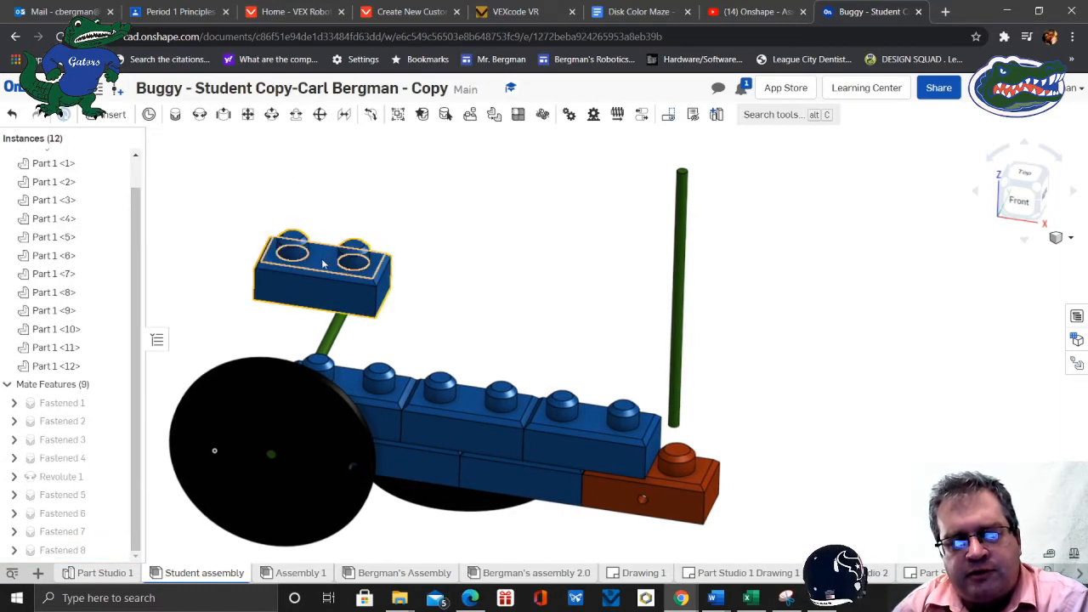
drag(323, 263, 754, 350)
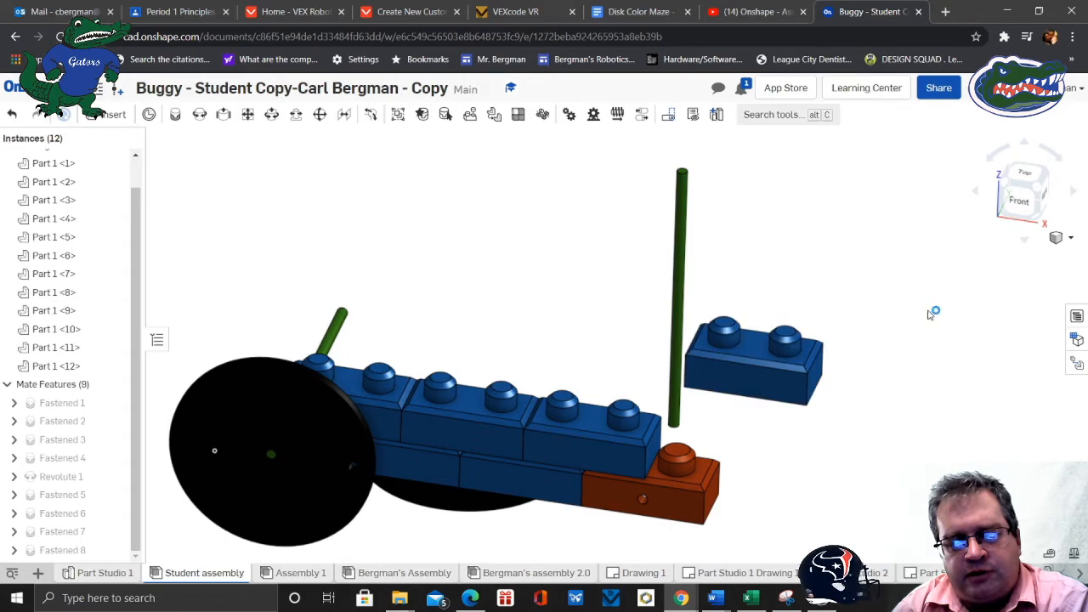
right_drag(933, 314, 886, 321)
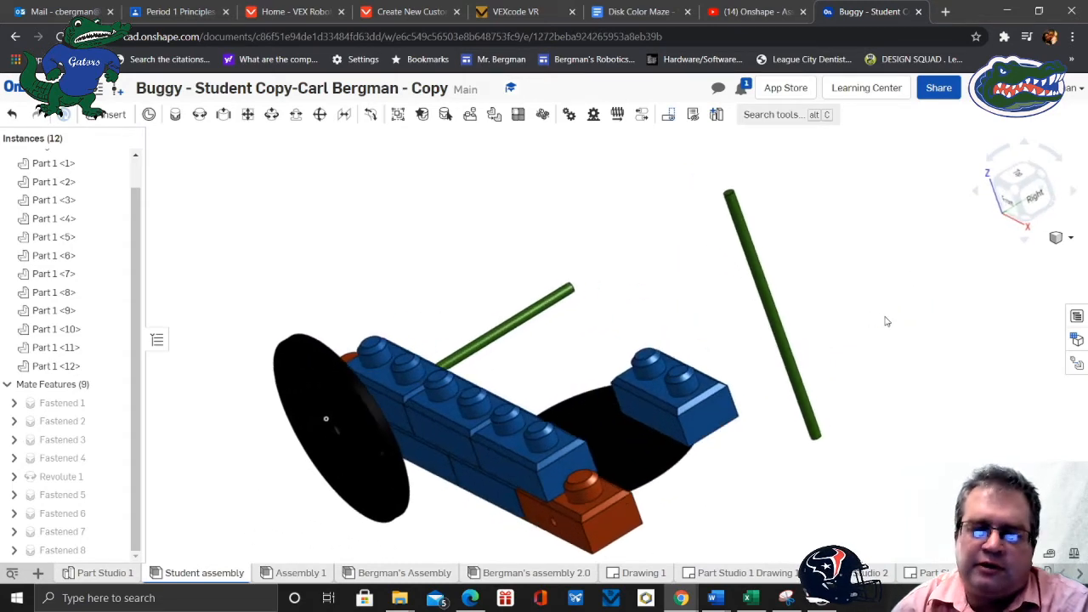
click(662, 393)
drag(717, 411, 727, 393)
text(90)
key(Return)
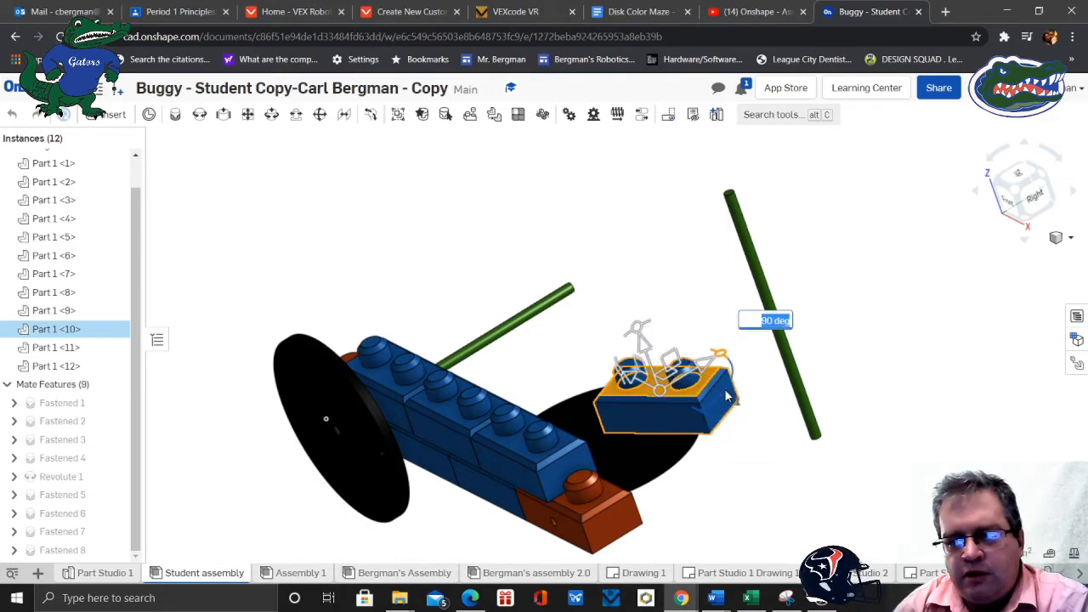
click(773, 457)
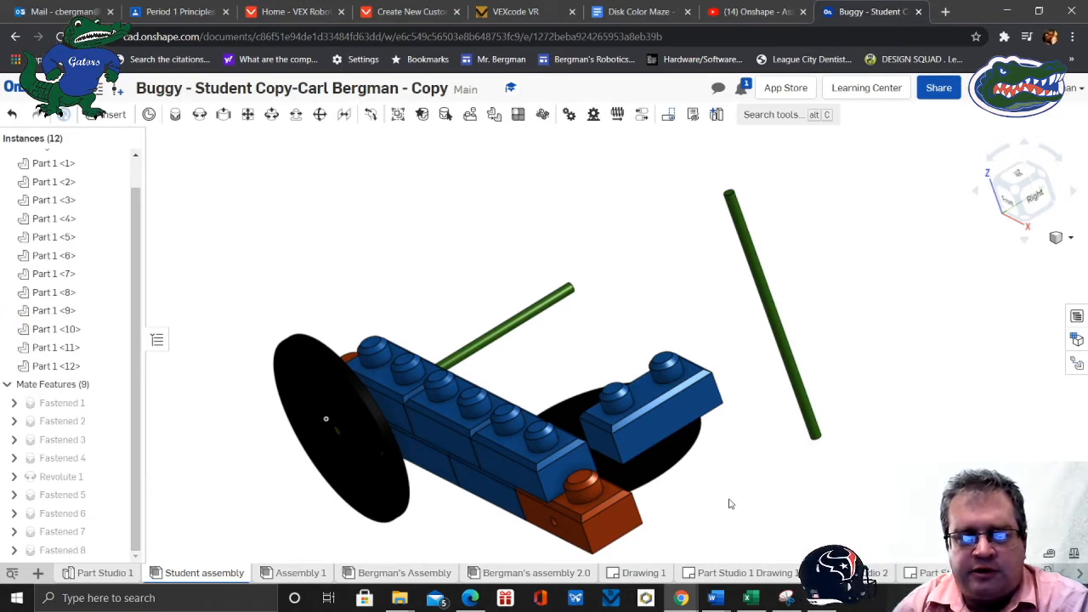
Fasten the near vertical edge midpoint of the last upper blue brick's end face to the matching corner edge midpoint of the crosswise brick
right_drag(728, 504, 698, 409)
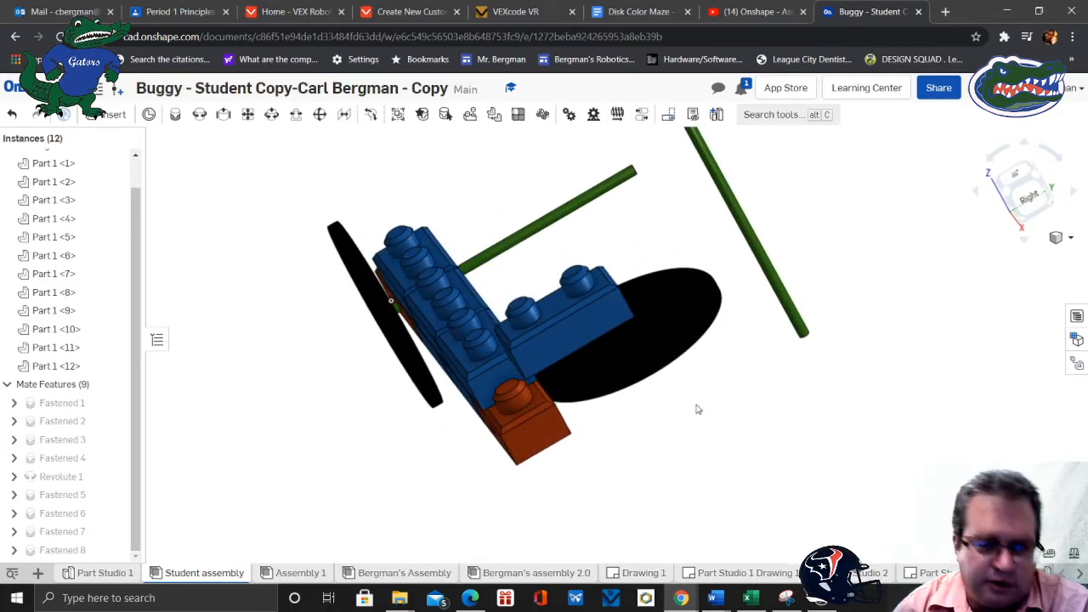
key(shift+2)
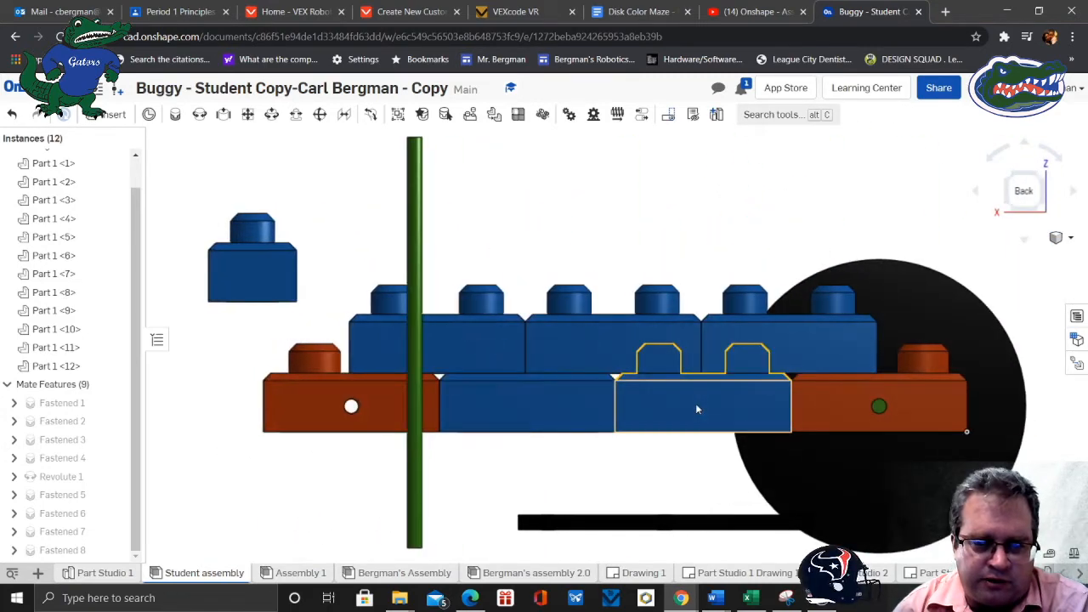
key(shift+4)
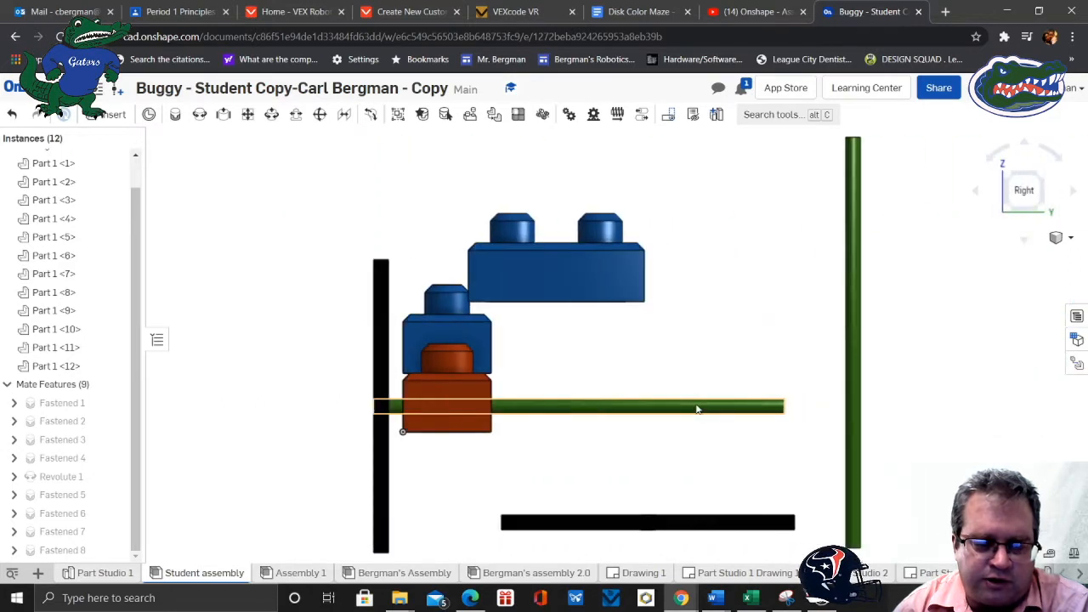
scroll(732, 363, down, 2)
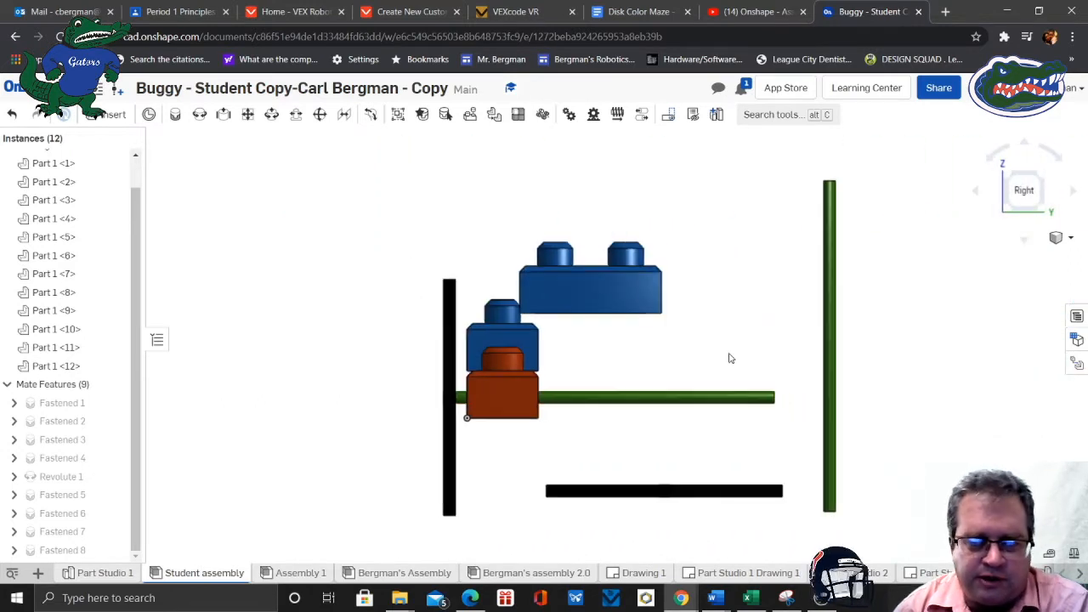
right_drag(728, 344, 767, 365)
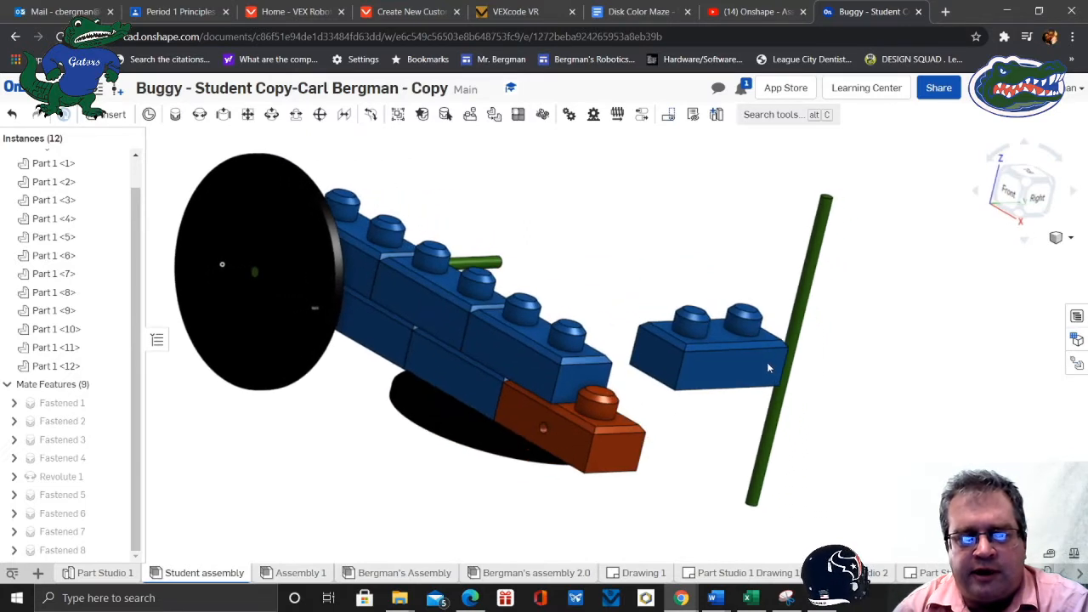
scroll(727, 466, up, 3)
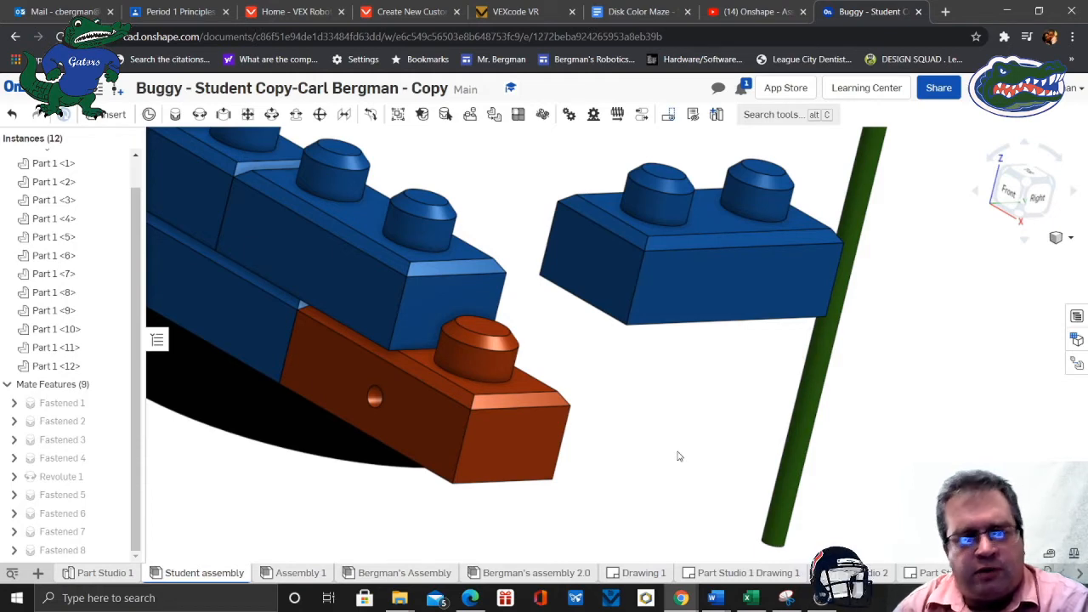
click(176, 115)
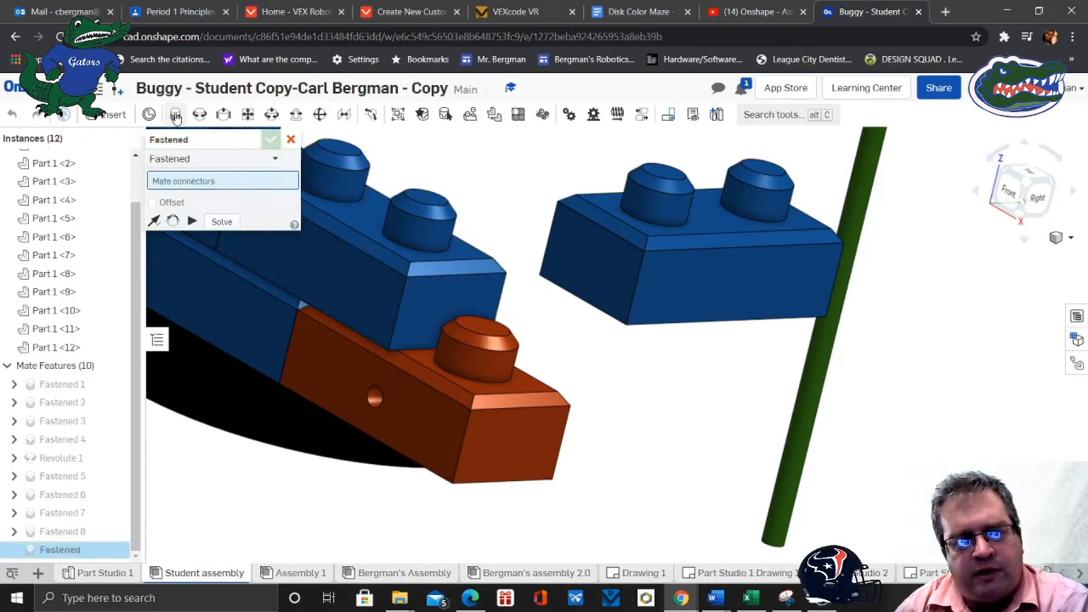
scroll(404, 321, up, 4)
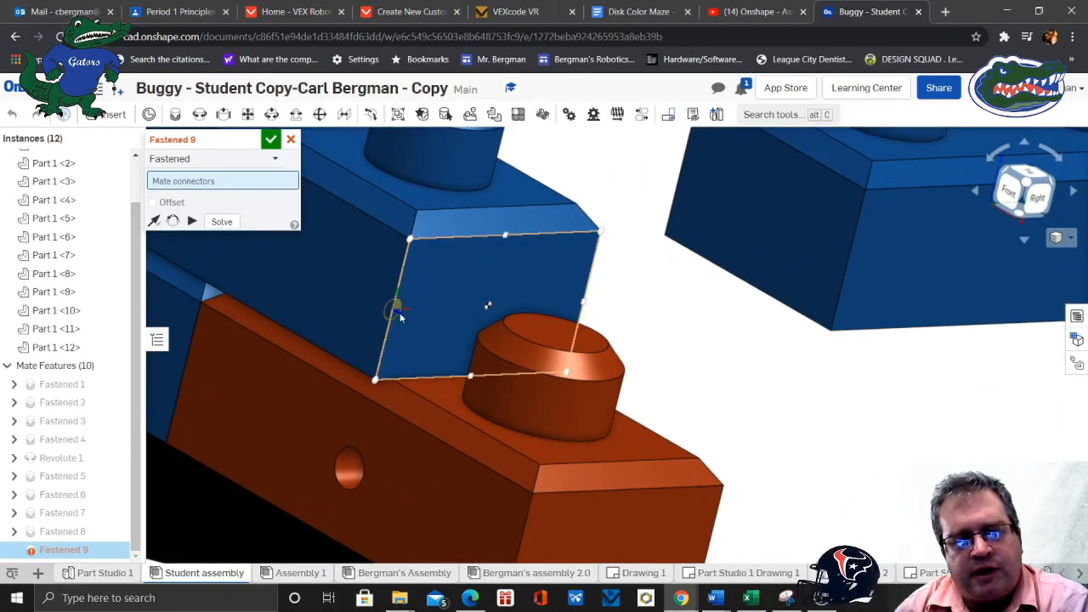
click(401, 317)
right_drag(632, 328, 736, 362)
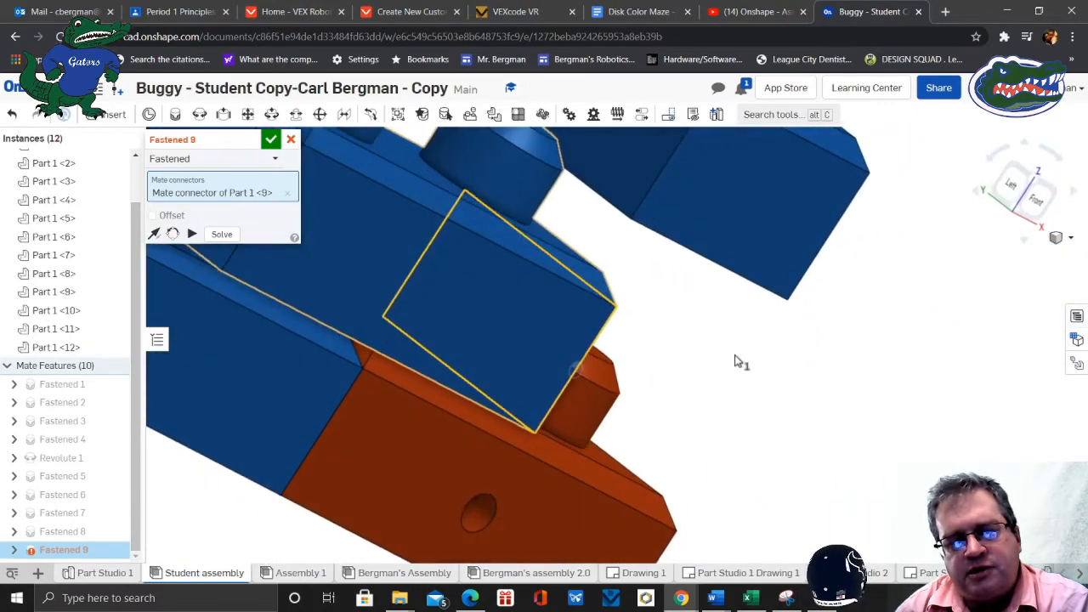
middle_drag(724, 333, 746, 551)
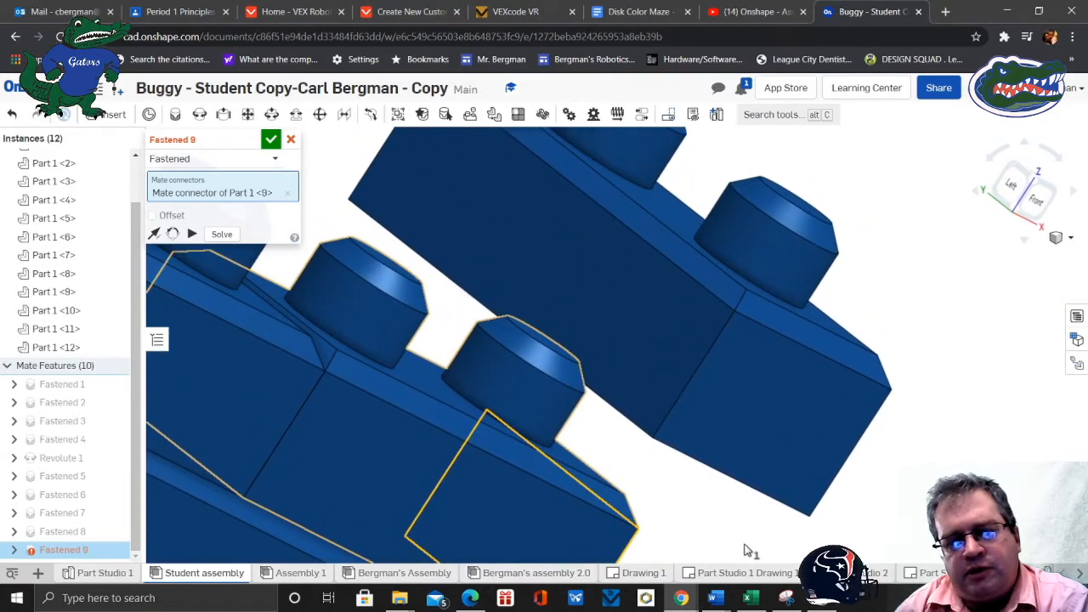
mouse_move(690, 376)
right_down()
mouse_move(661, 369)
mouse_move(680, 368)
right_up()
click(682, 378)
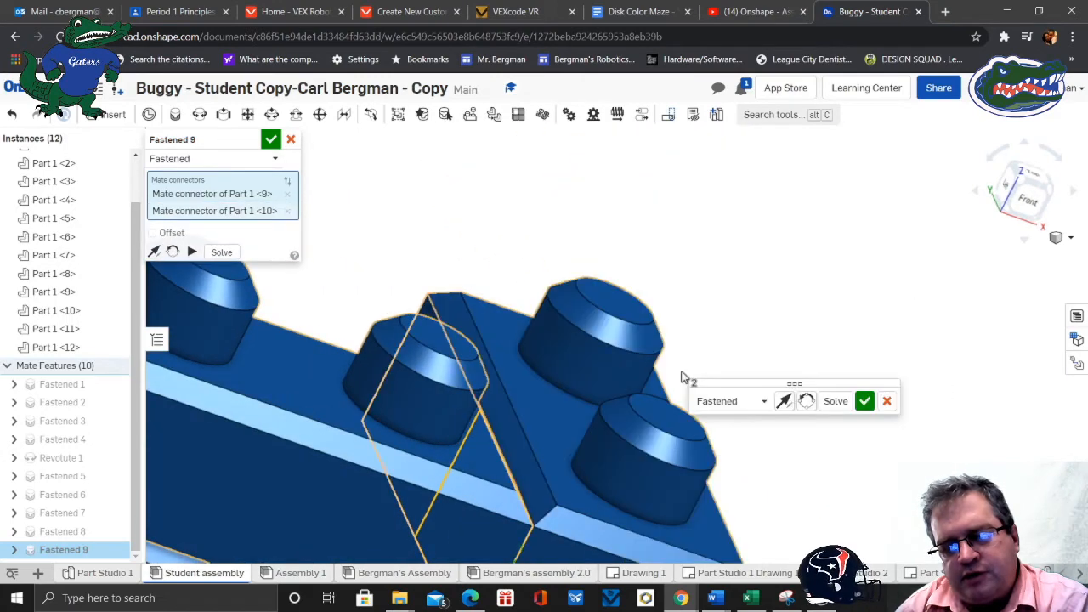
click(863, 401)
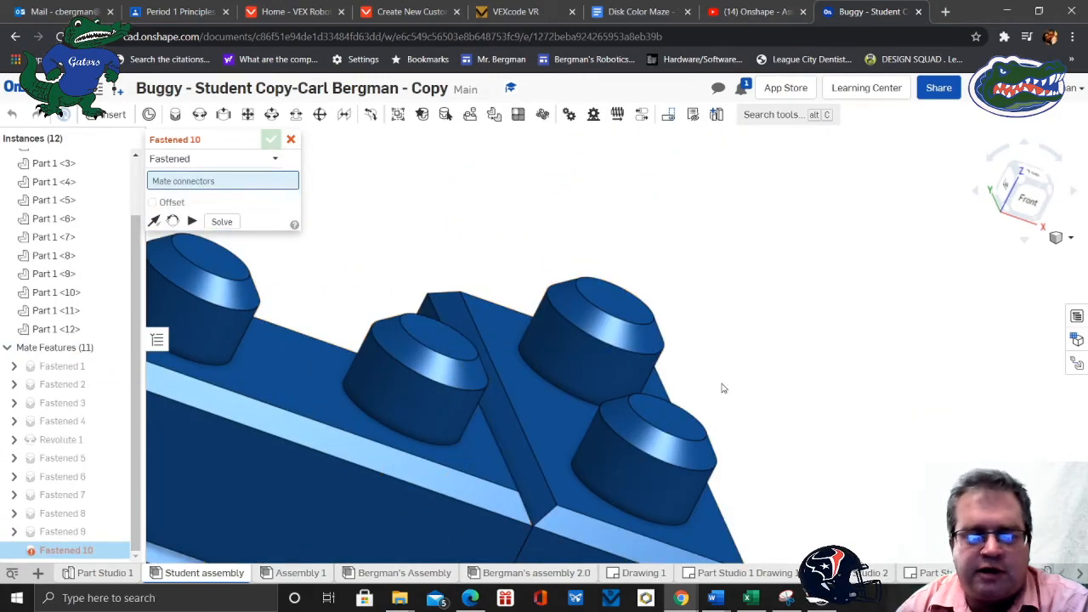
Leave the mate command and move the loose axle into the open space beside the orange brick's hole
scroll(728, 387, down, 3)
mouse_move(871, 465)
right_down()
mouse_move(865, 441)
mouse_move(864, 458)
right_up()
middle_drag(865, 456, 865, 350)
scroll(864, 382, down, 4)
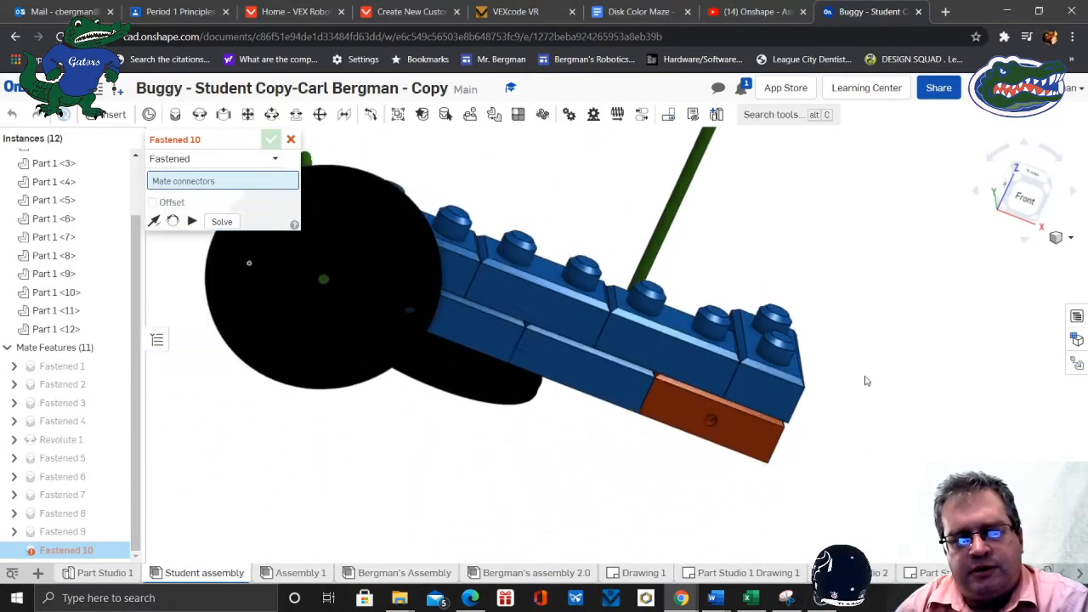
right_drag(877, 410, 815, 390)
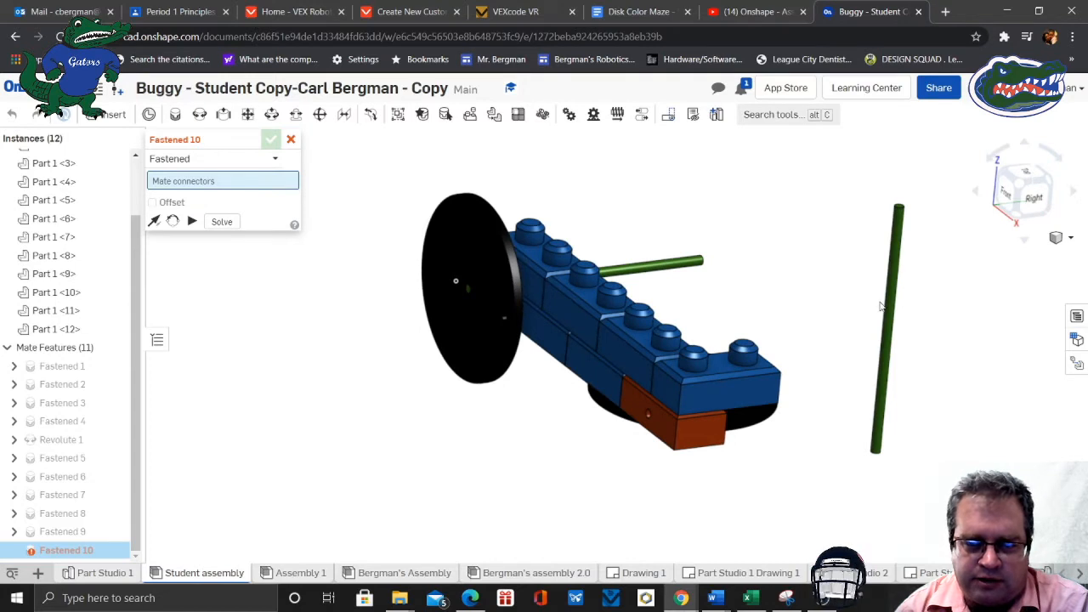
drag(892, 301, 598, 549)
scroll(719, 502, up, 3)
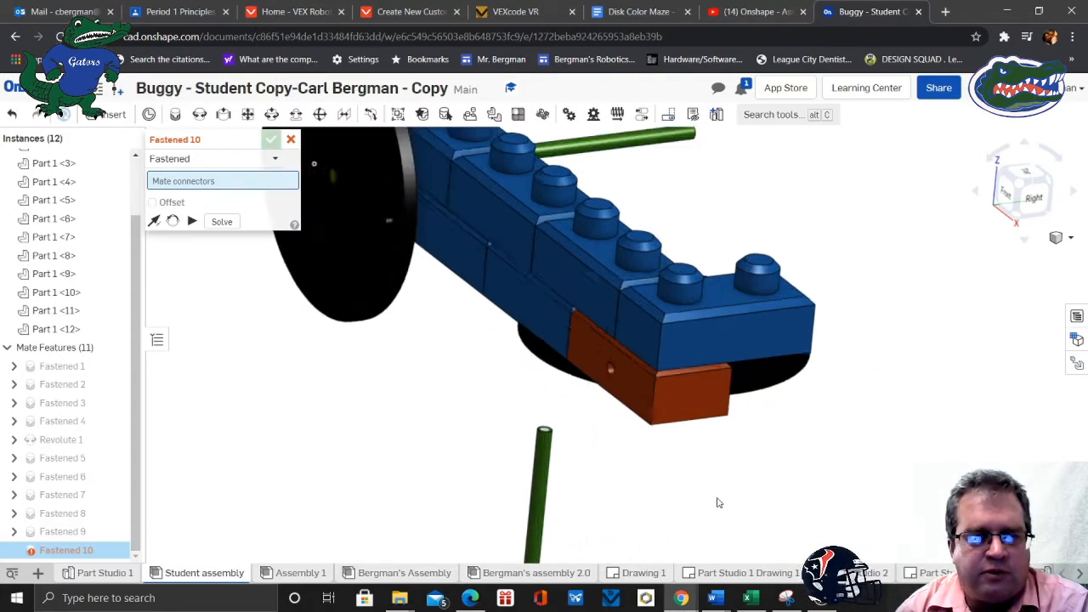
click(290, 140)
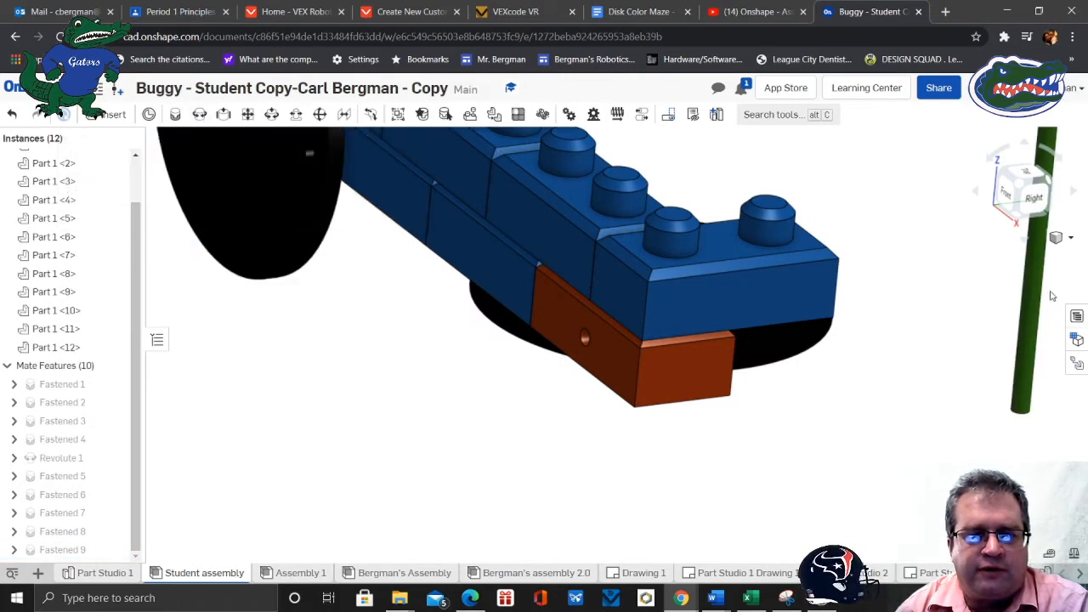
drag(1028, 349, 467, 423)
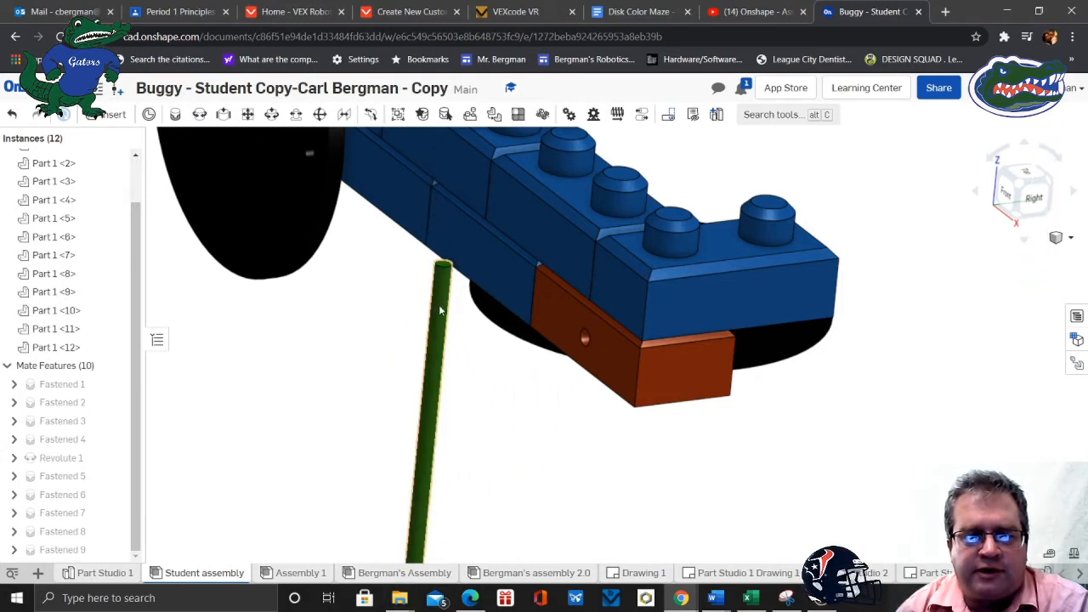
drag(442, 303, 447, 400)
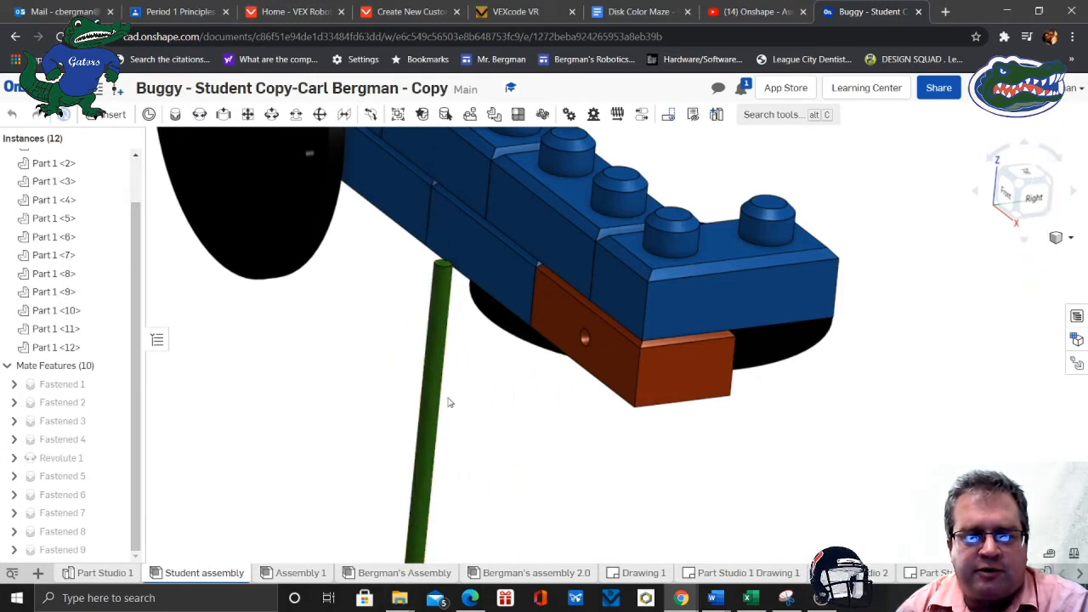
Join the loose axle's end centre to the orange brick's hole with a revolute mate using a Z offset, and leave the mate command
click(199, 116)
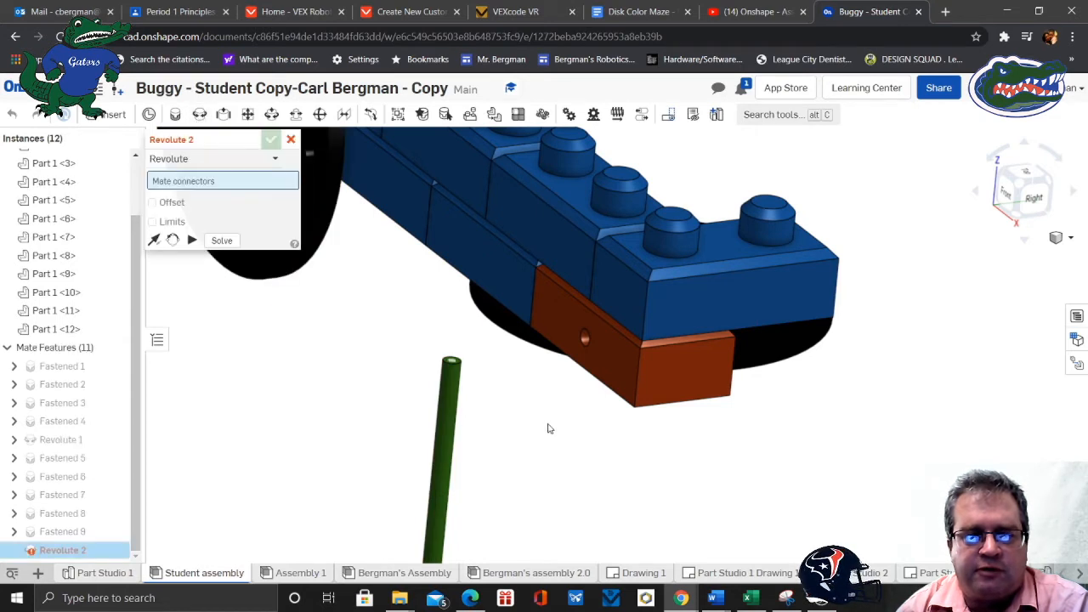
scroll(536, 400, up, 3)
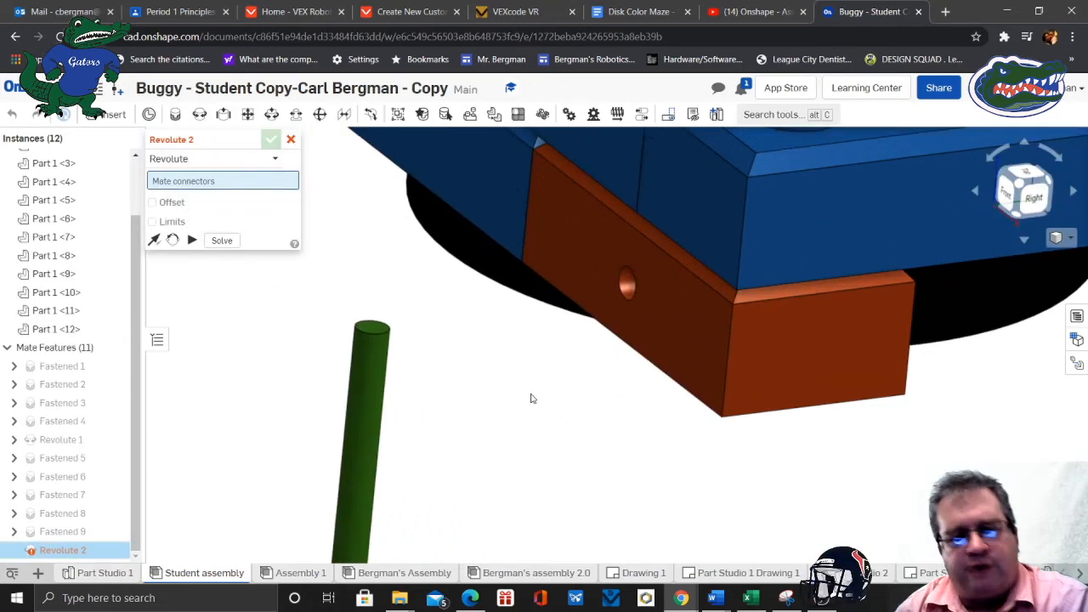
click(373, 325)
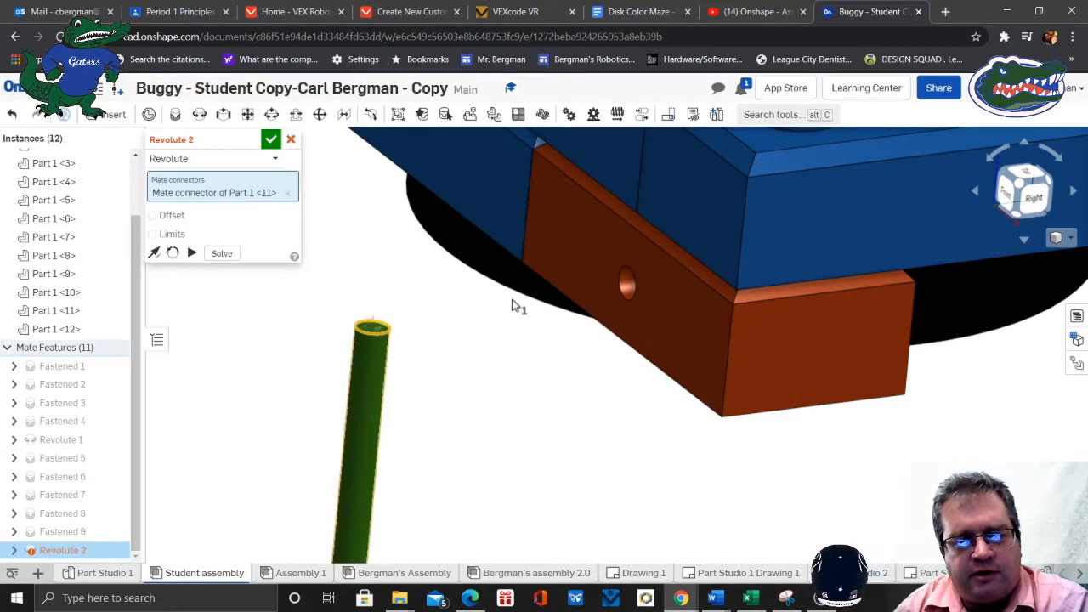
click(624, 285)
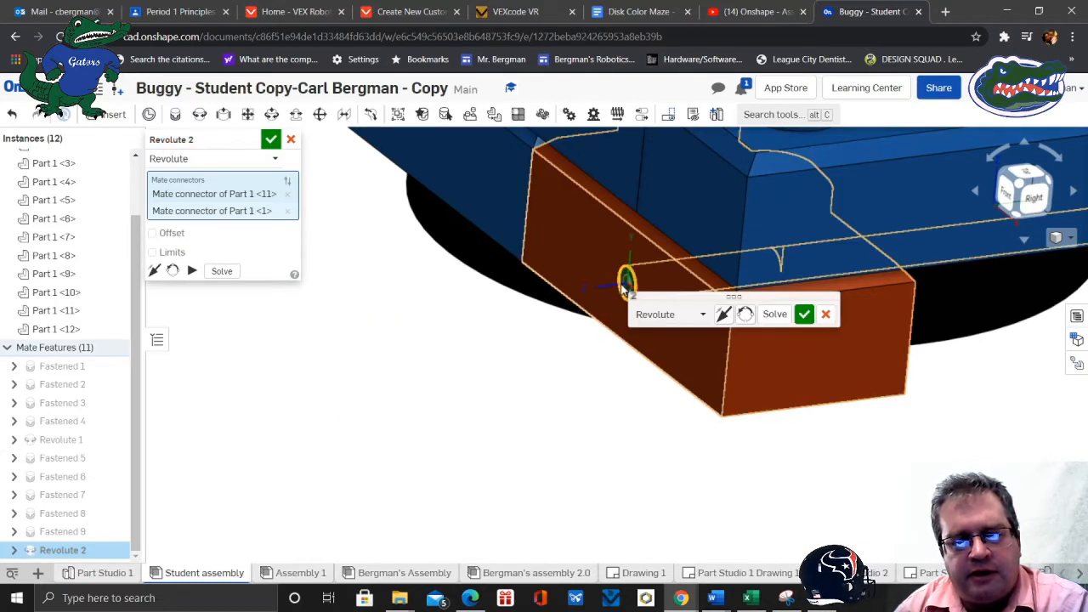
click(172, 237)
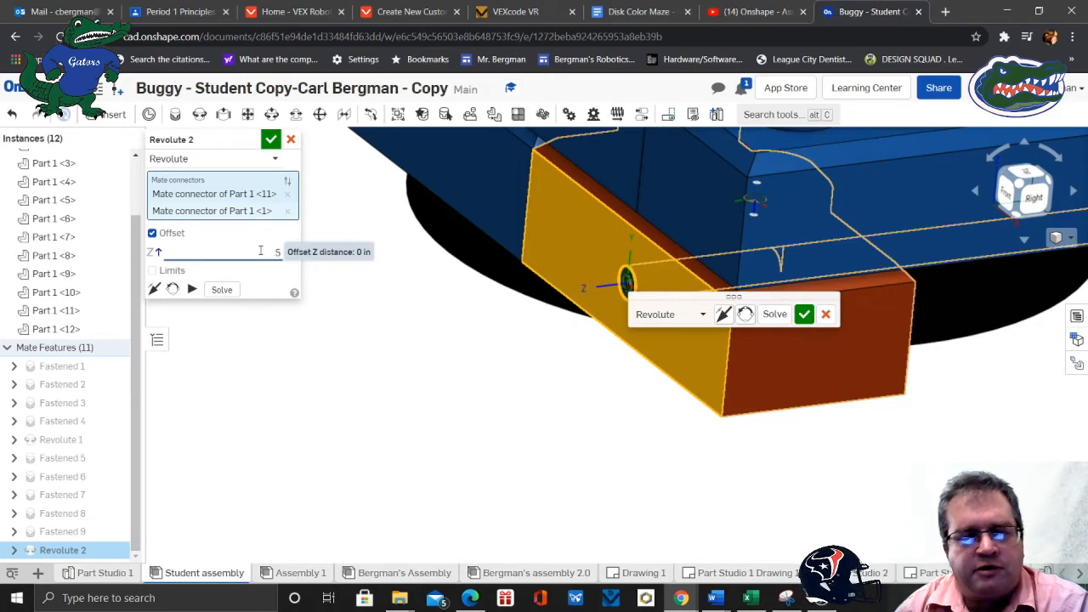
click(802, 315)
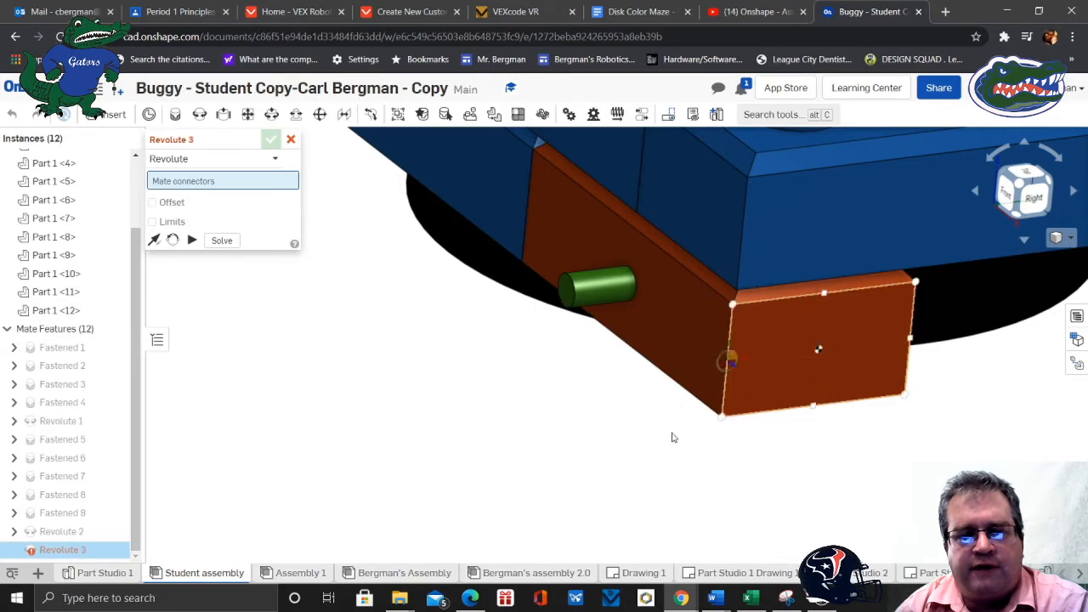
key(shift+7)
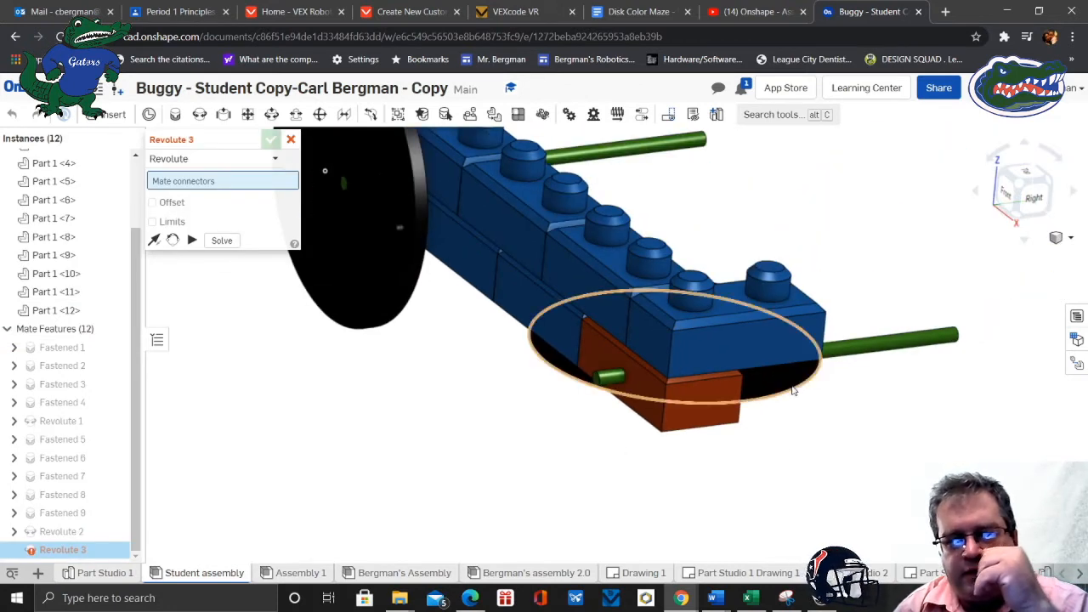
click(290, 141)
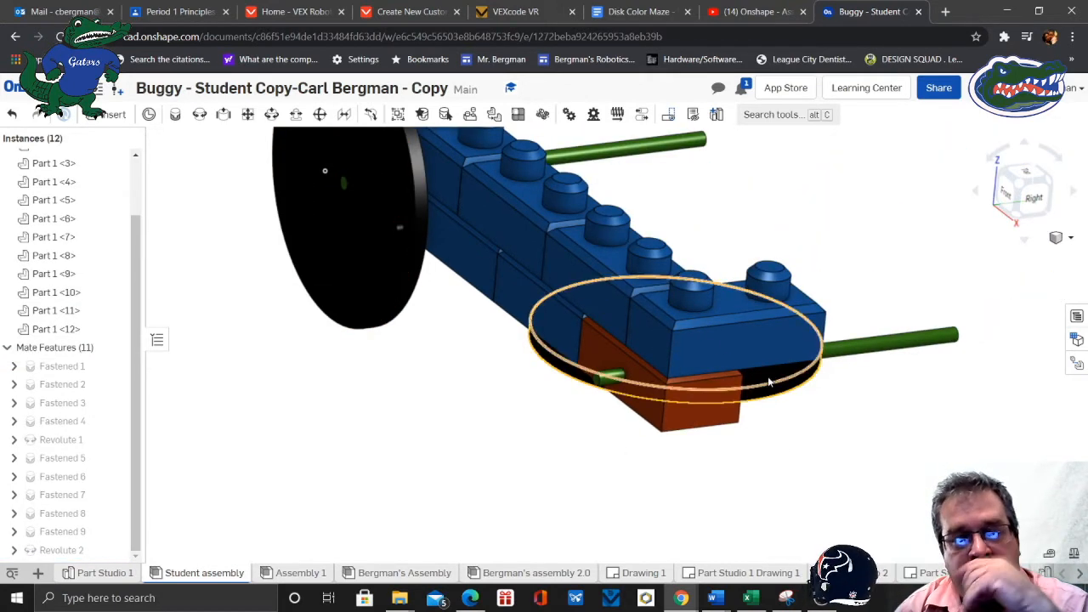
Move the loose wheel into open space, fasten its centre hole to the free end centre of the orange brick's axle, and leave the mate command
drag(441, 499, 549, 488)
scroll(637, 482, up, 3)
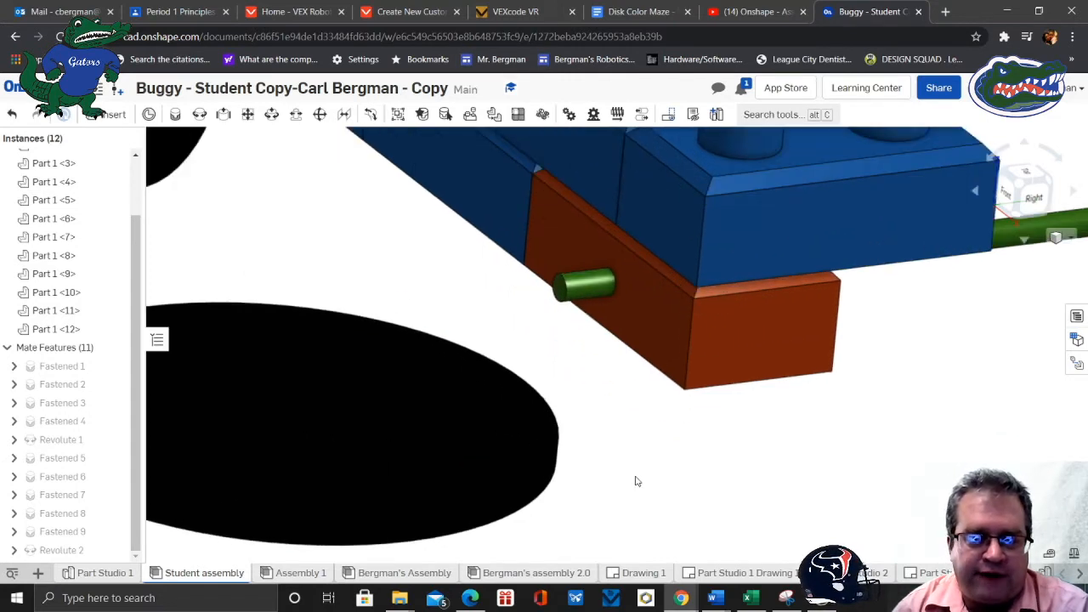
click(175, 114)
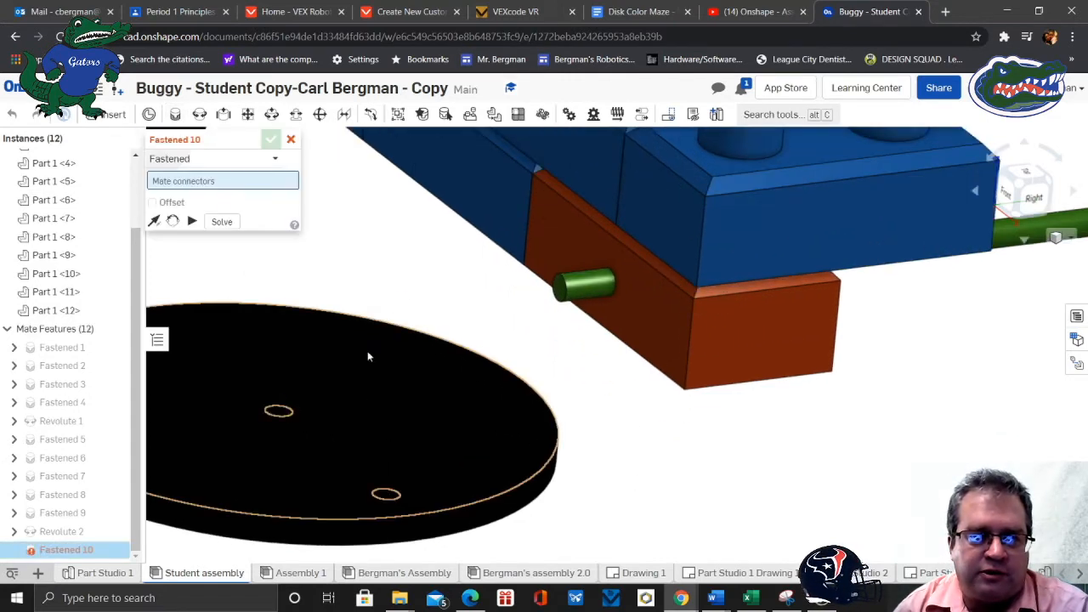
click(280, 409)
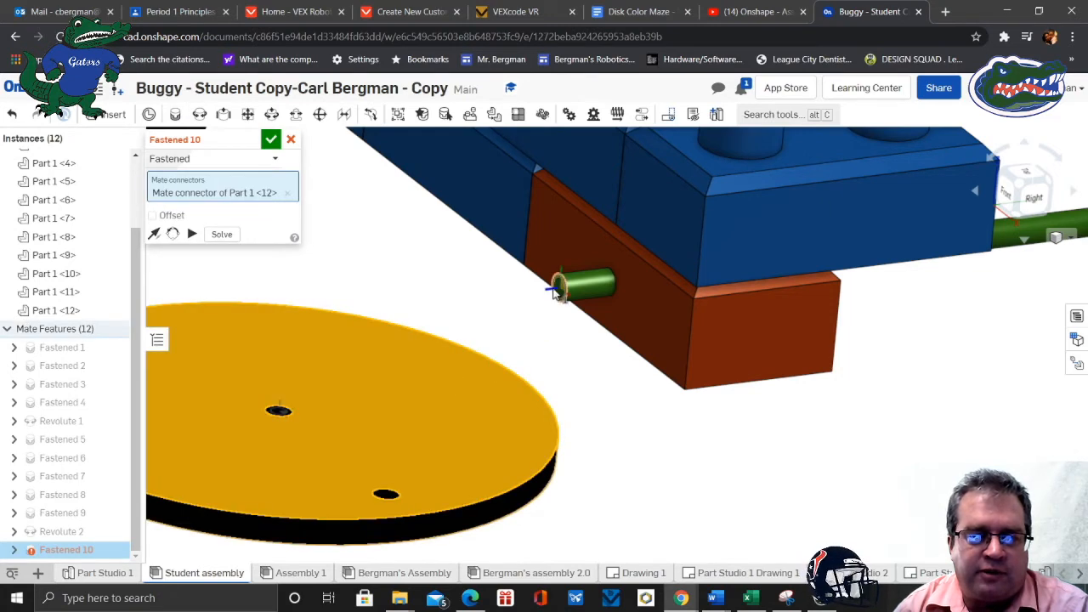
click(559, 313)
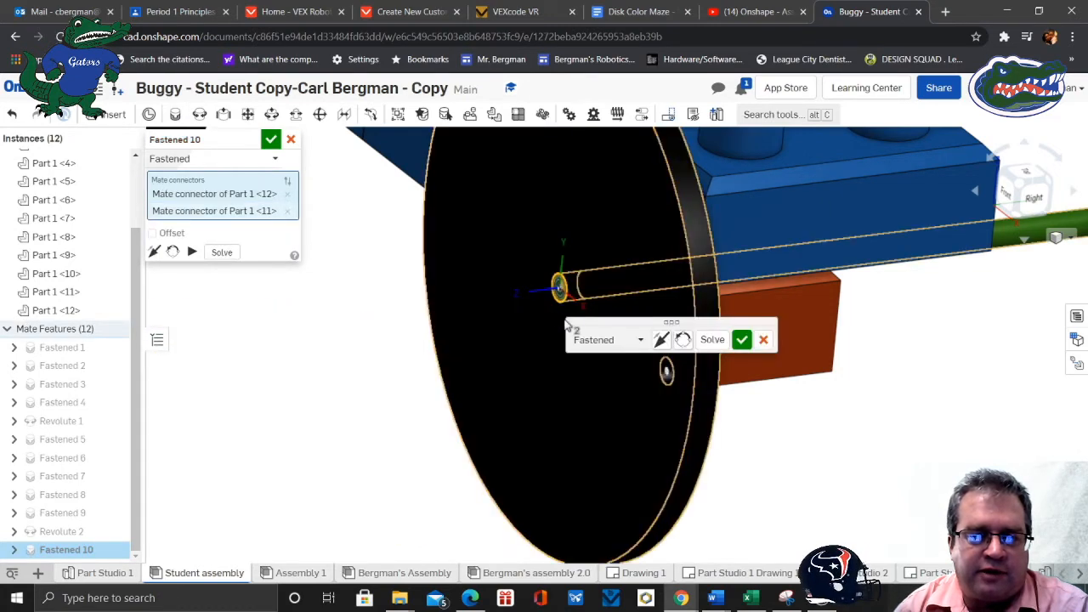
click(743, 342)
scroll(905, 376, down, 5)
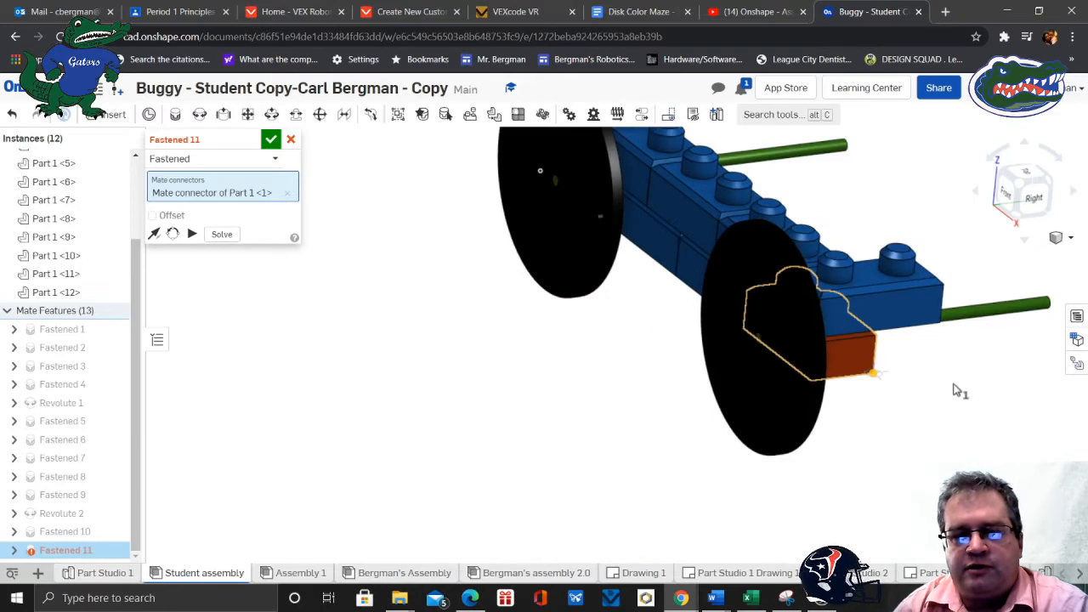
scroll(756, 454, down, 3)
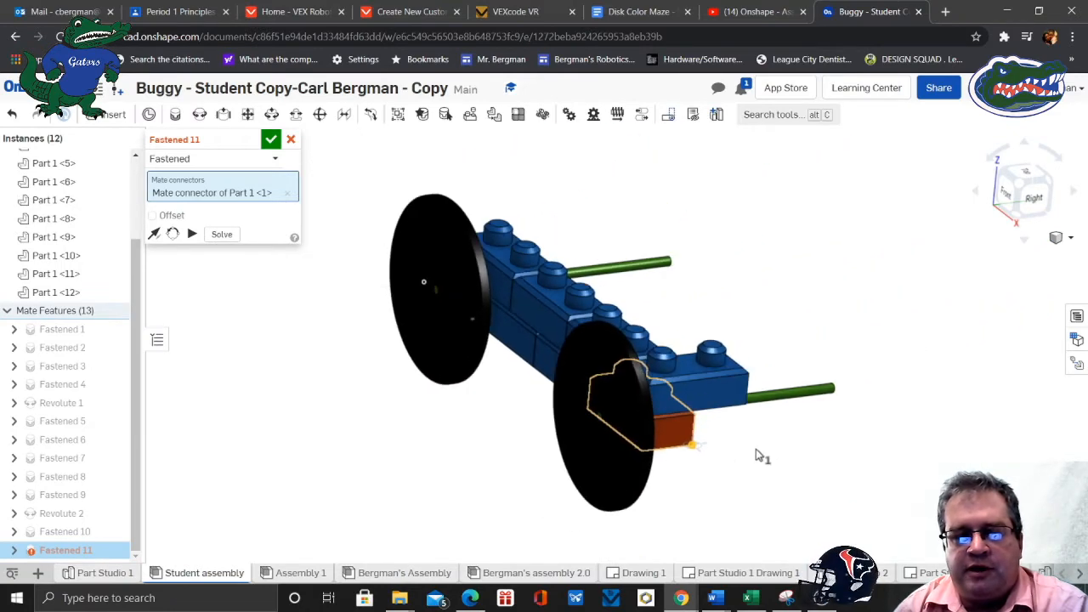
right_drag(811, 451, 785, 440)
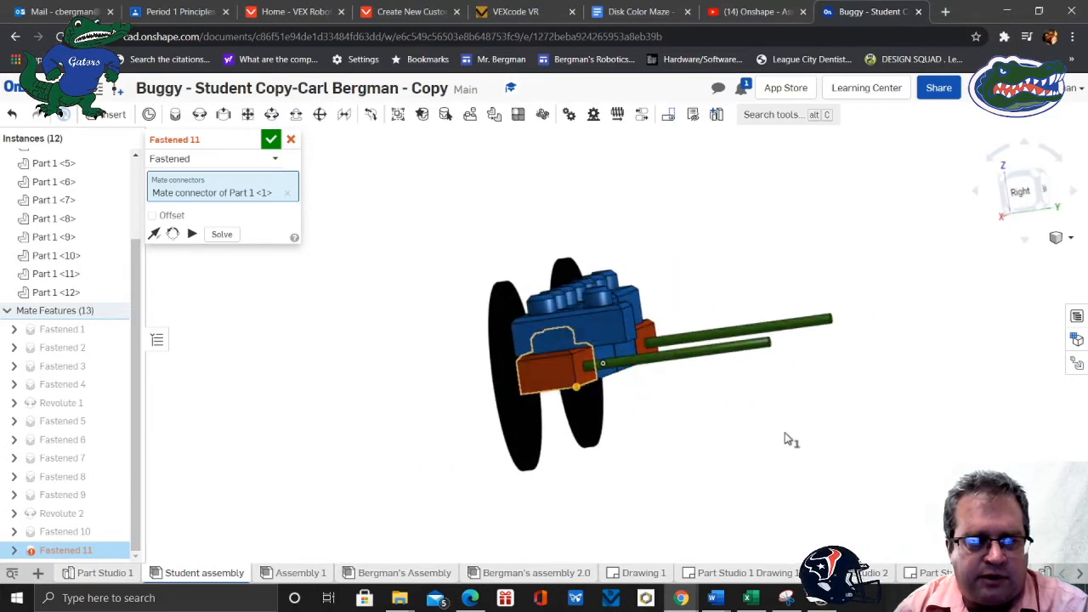
click(270, 139)
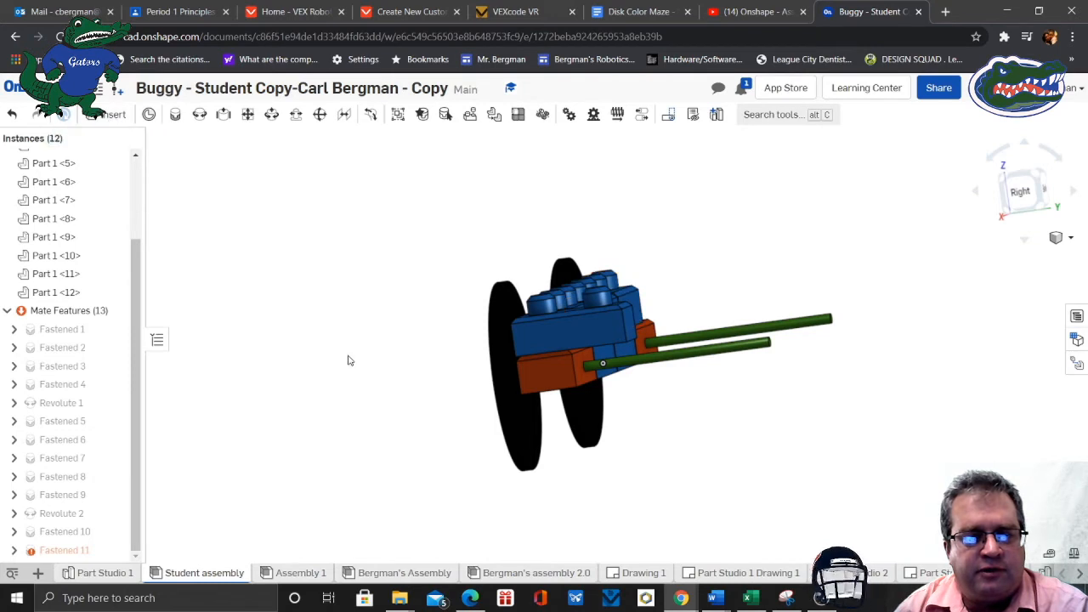
Insert one orange brick from Part Studio 2 and two blue bricks from Part Studio 1 into the open space around the chassis
click(109, 118)
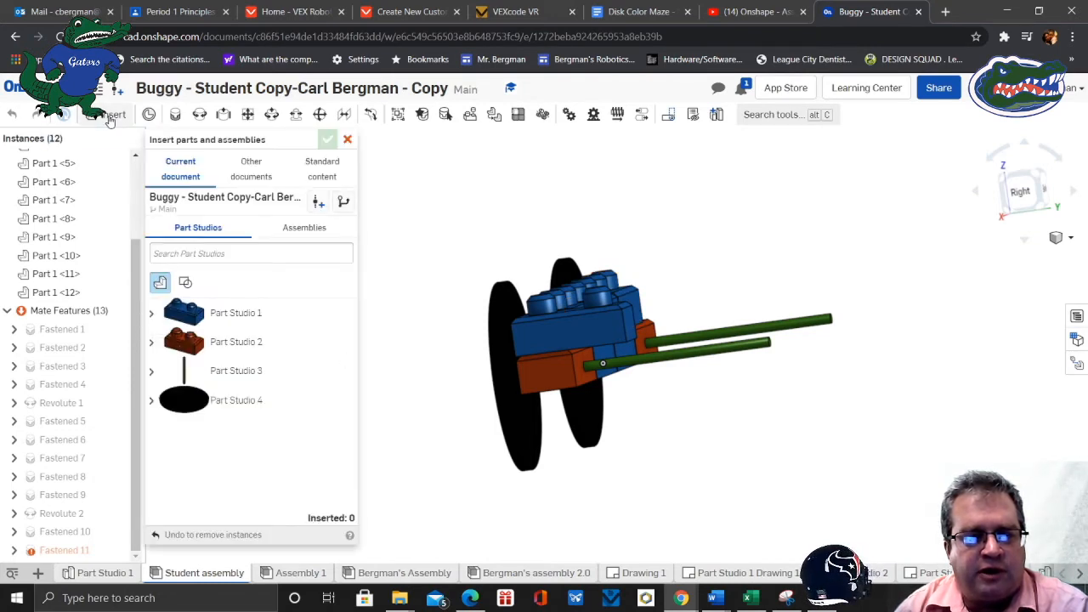
click(217, 341)
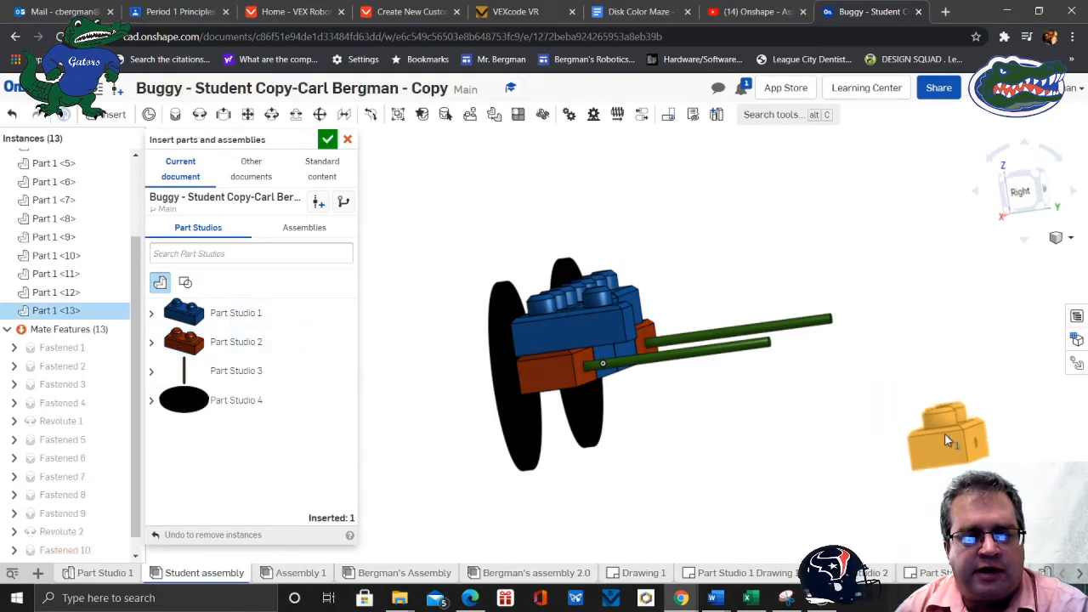
click(946, 443)
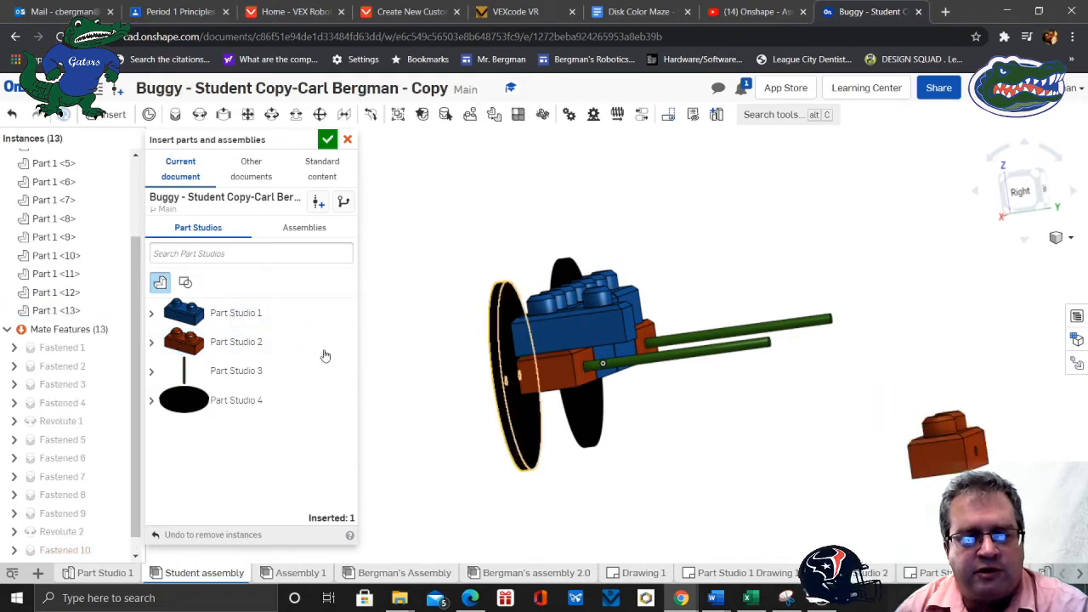
click(235, 315)
click(783, 236)
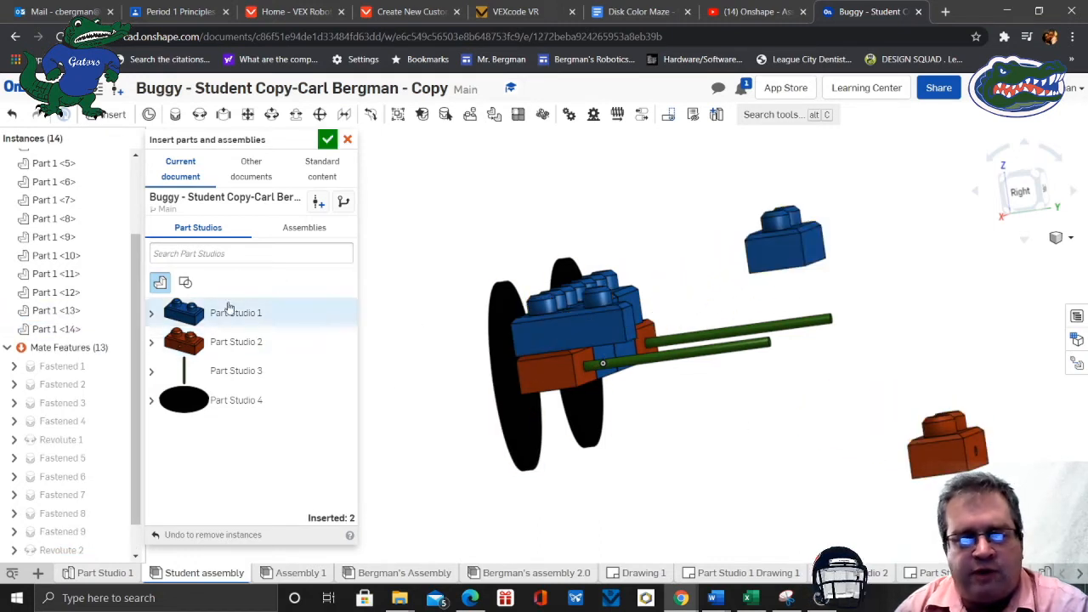
click(236, 312)
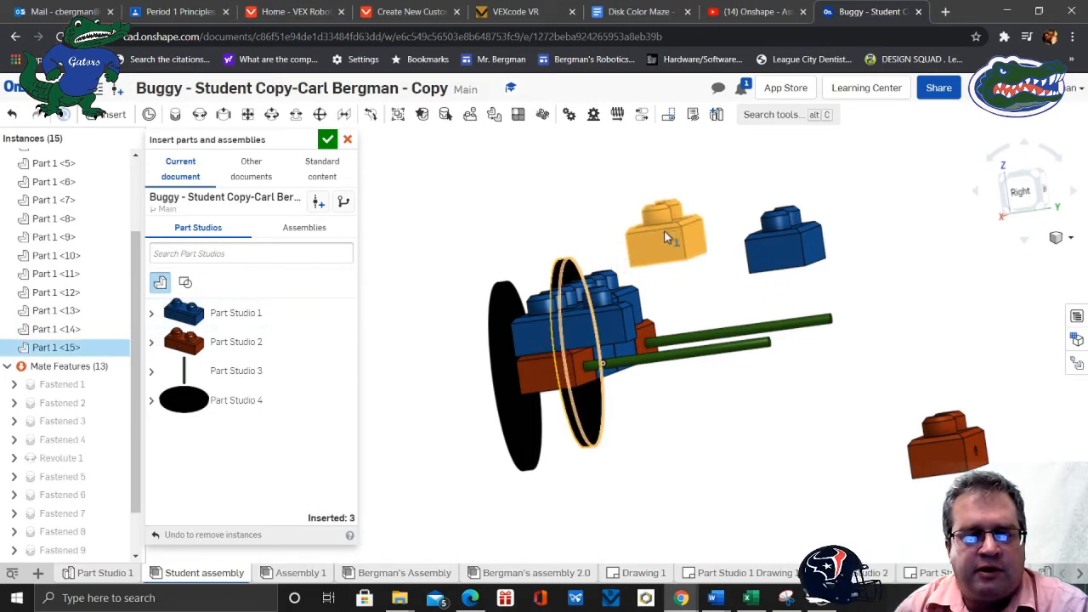
click(664, 230)
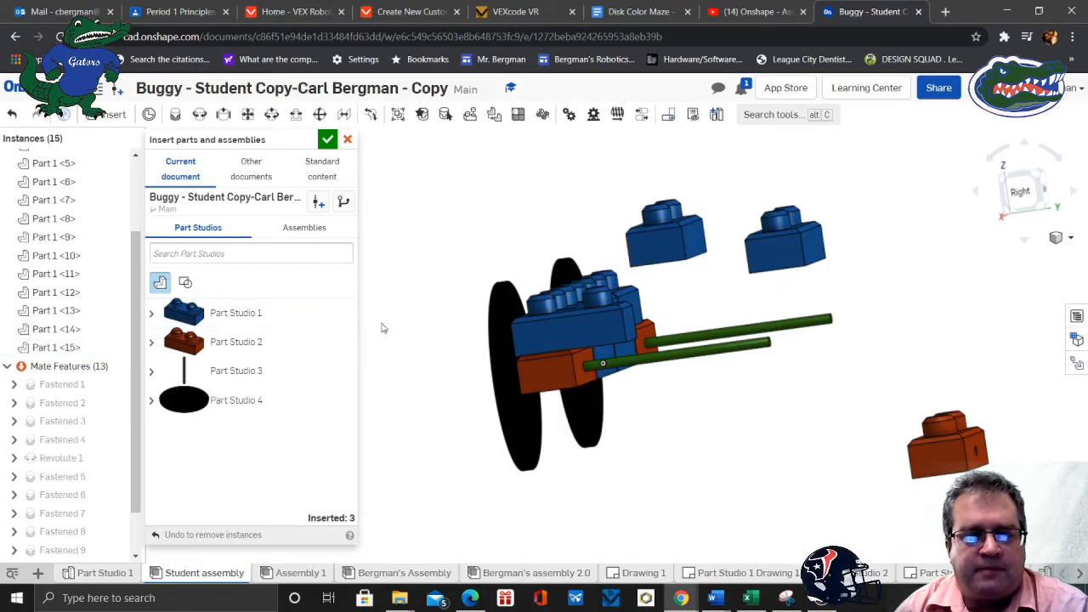
click(327, 141)
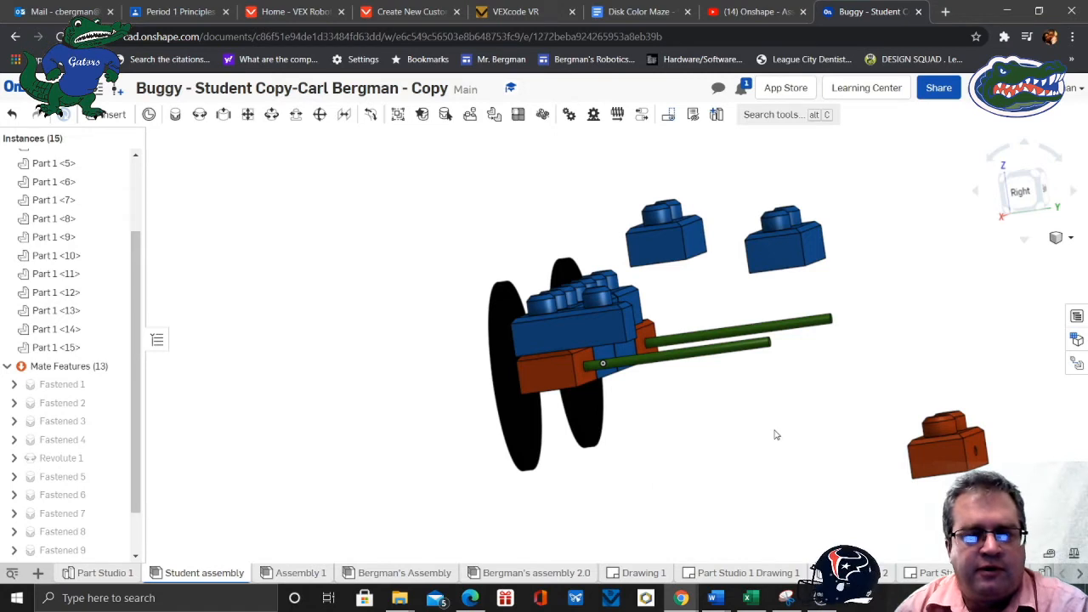
Rotate the loose blue brick farther from the chassis by 90 degrees to lie crosswise, and move it near the crosswise end brick
scroll(775, 435, up, 3)
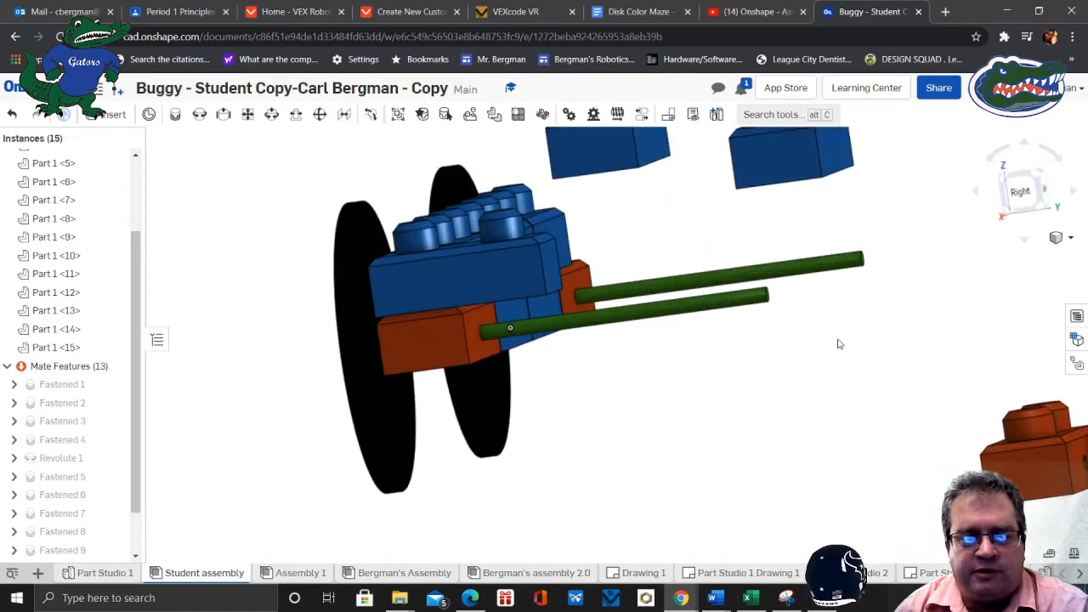
middle_drag(835, 344, 724, 440)
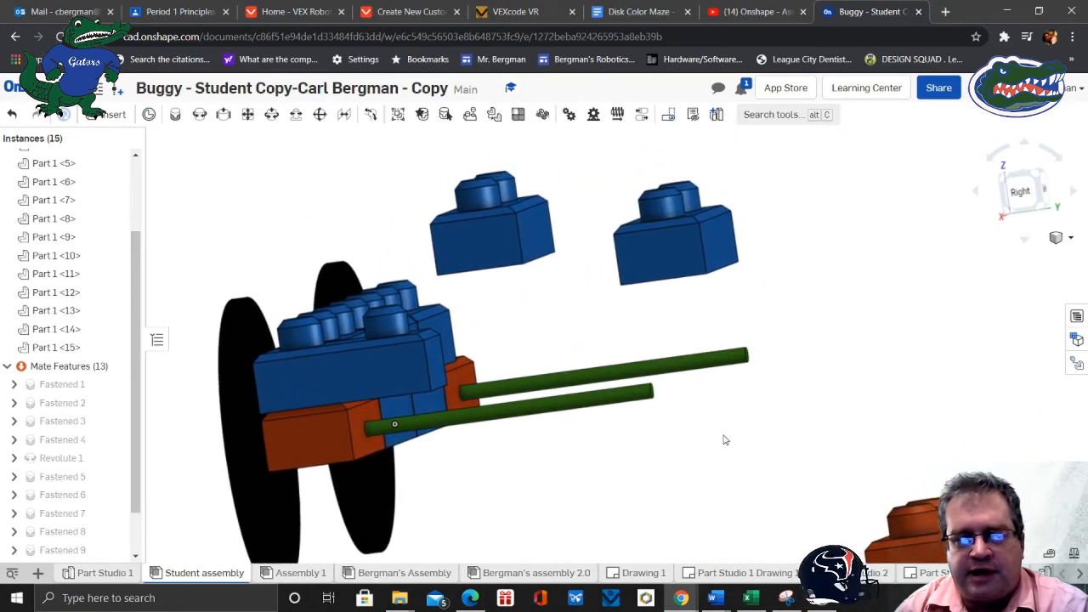
right_drag(726, 438, 804, 364)
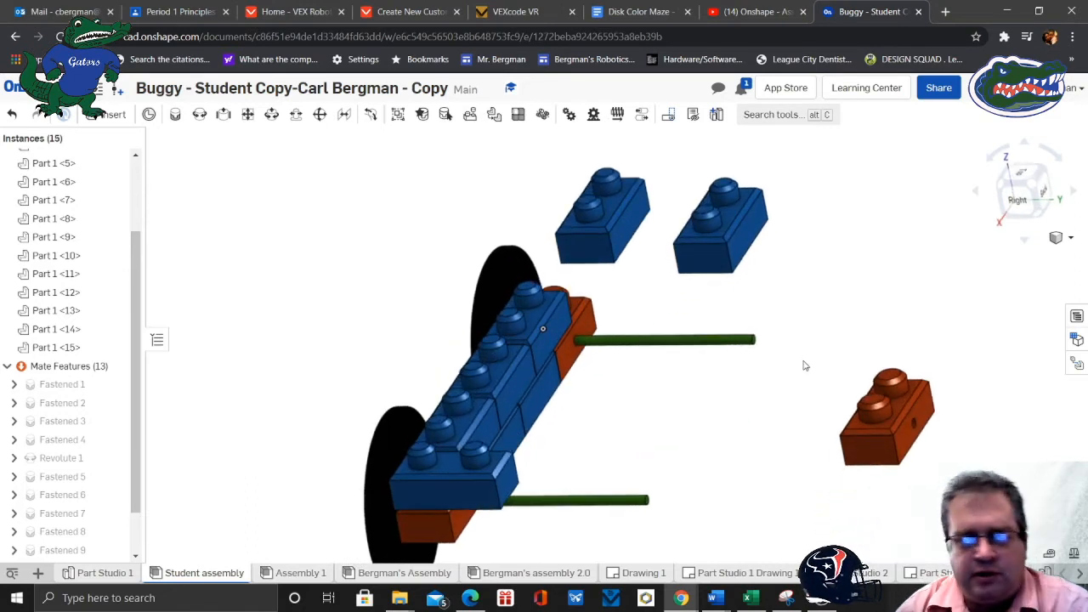
click(717, 257)
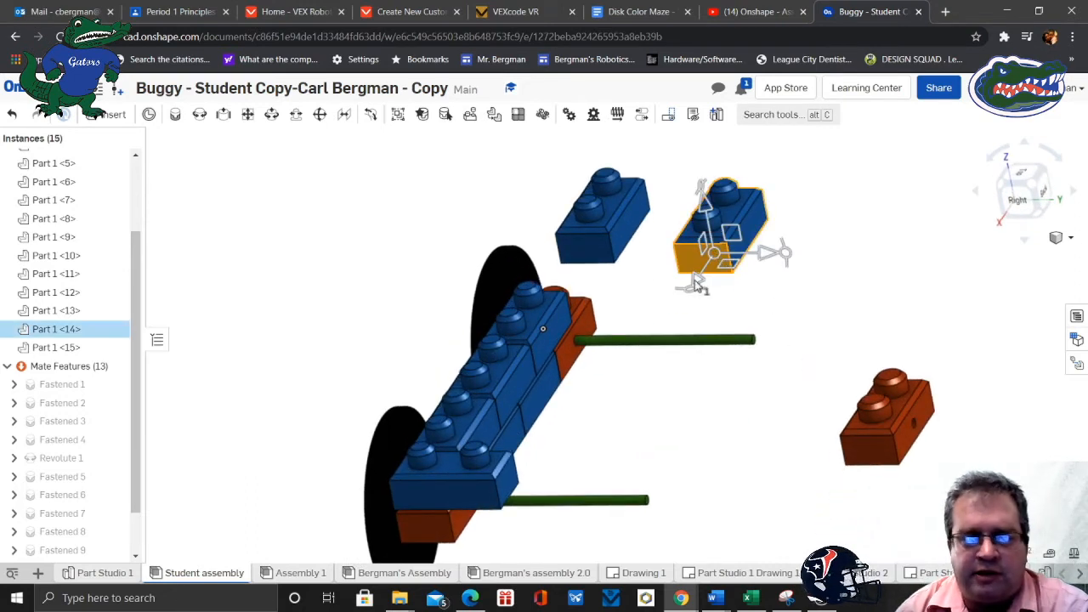
click(690, 292)
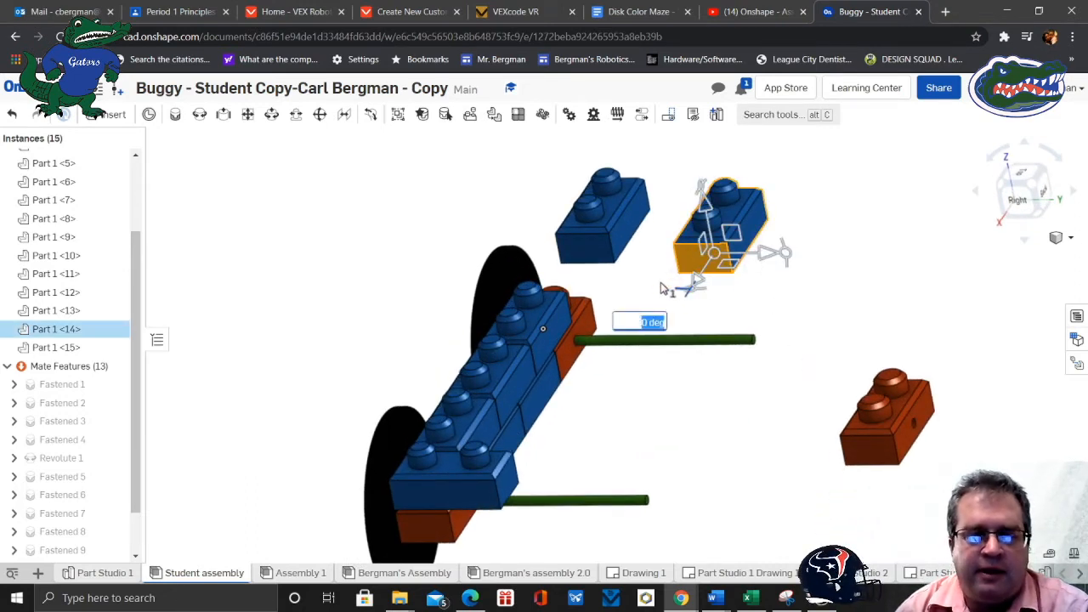
text(90)
key(Return)
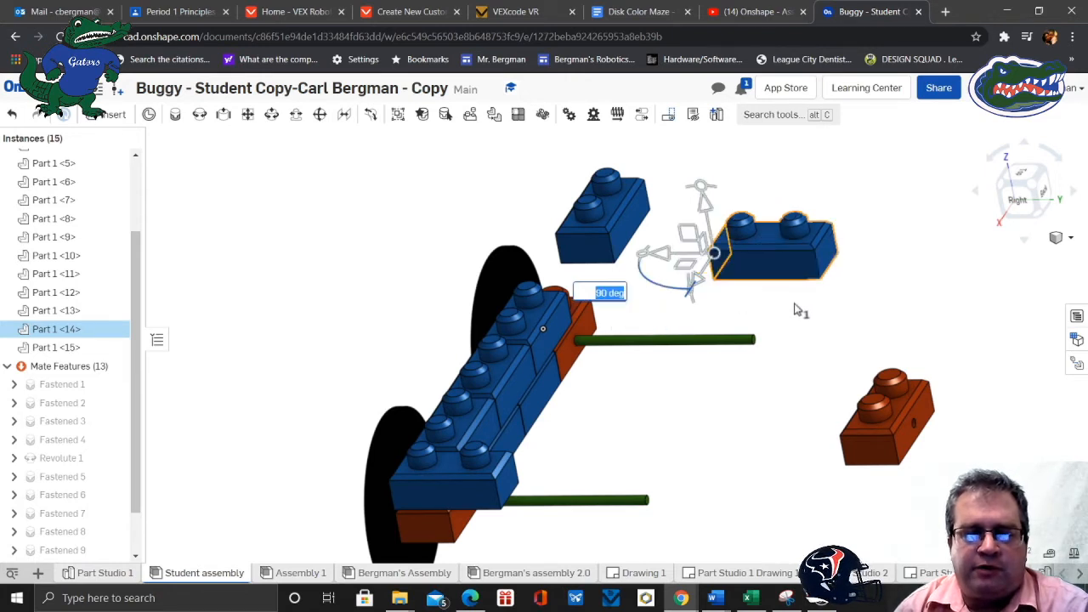
click(806, 308)
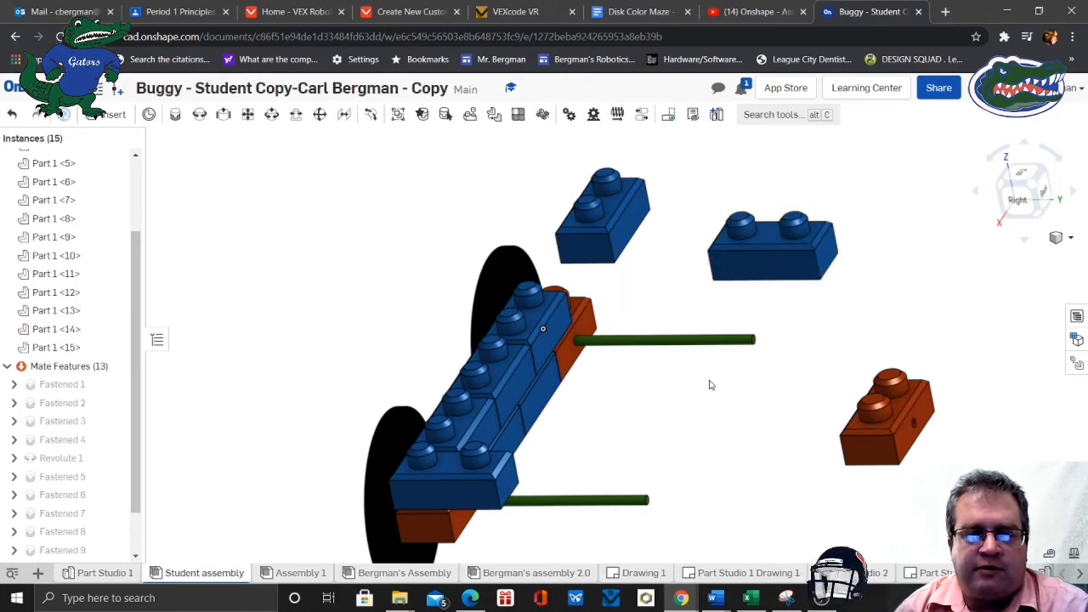
drag(783, 262, 697, 478)
Fasten the centre of the chassis's crosswise brick end face to the loose crosswise brick's facing end face centre, and leave the mate command
scroll(696, 478, up, 5)
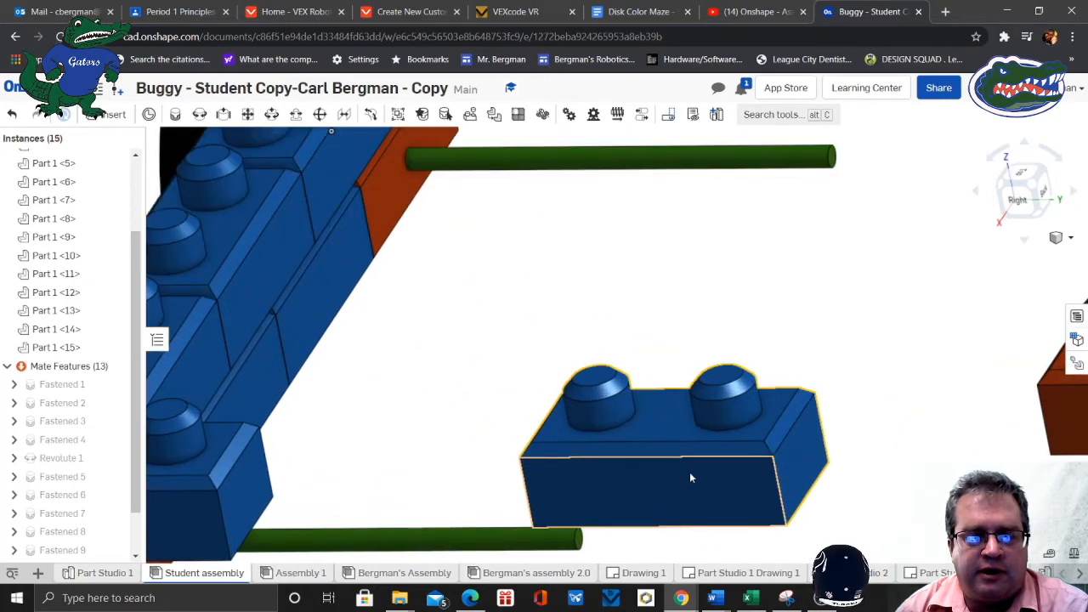
middle_drag(430, 415, 556, 284)
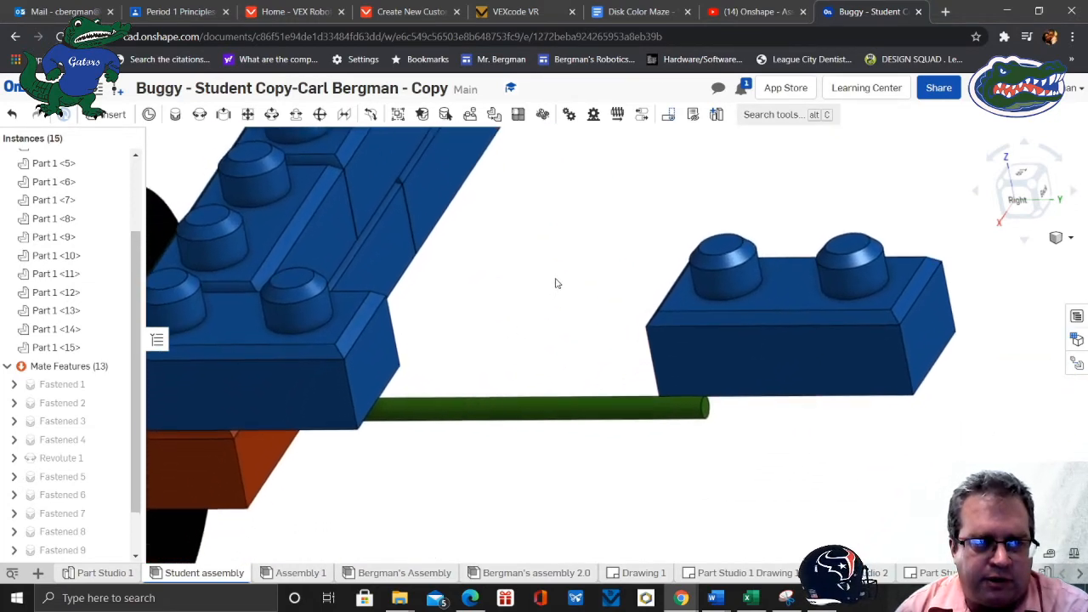
click(174, 116)
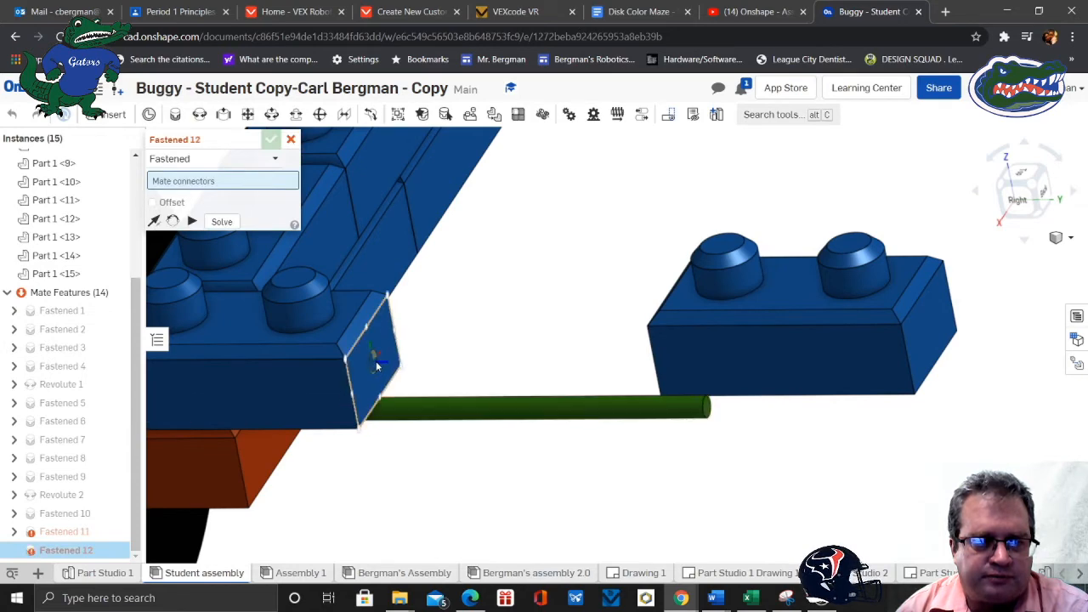
click(378, 366)
right_drag(506, 504, 675, 439)
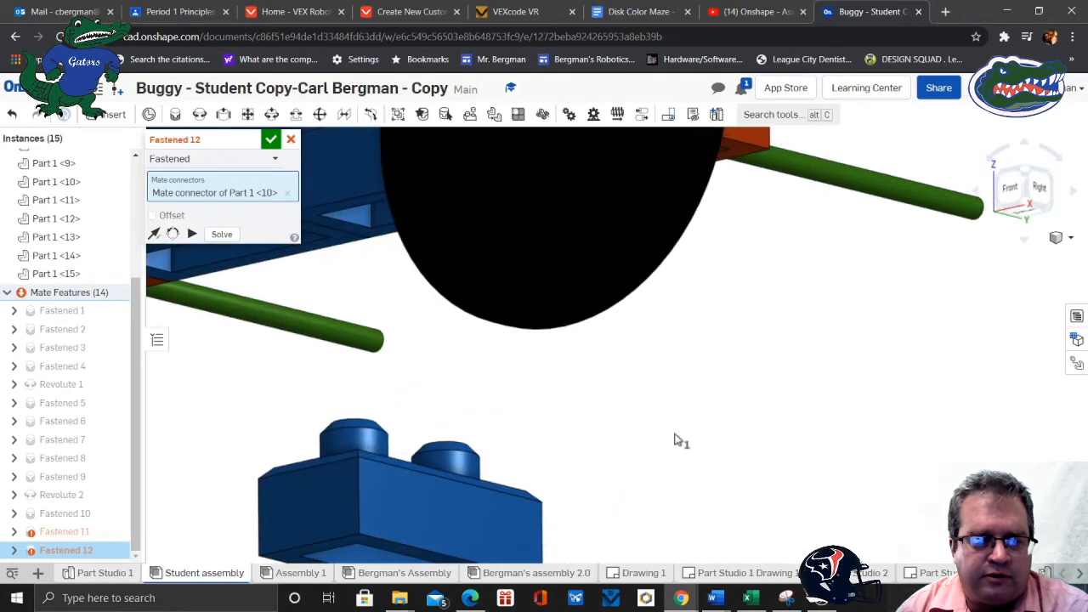
click(308, 509)
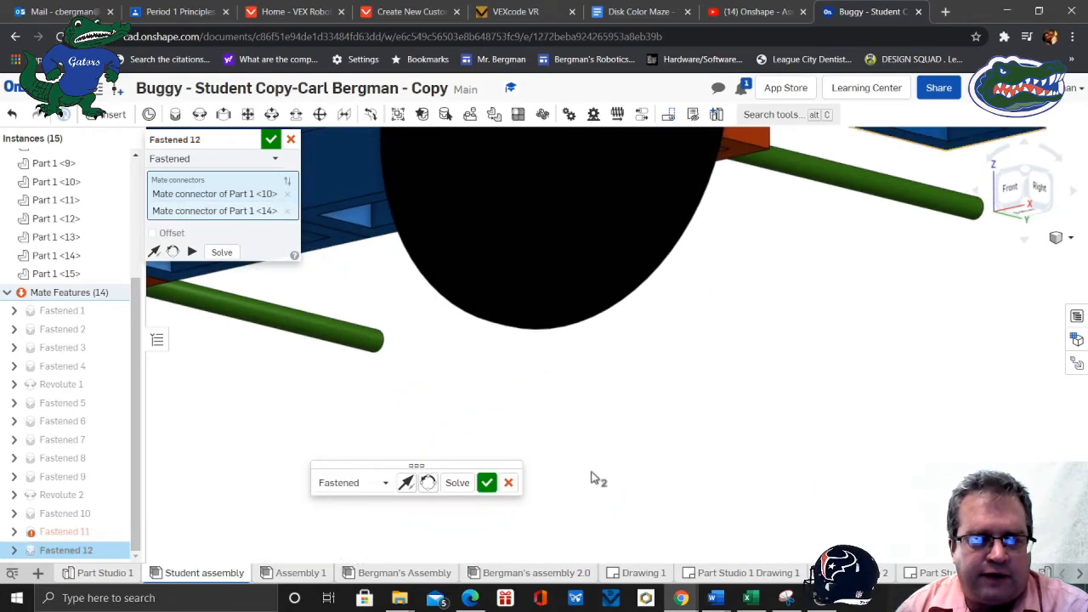
key(Return)
scroll(722, 429, down, 3)
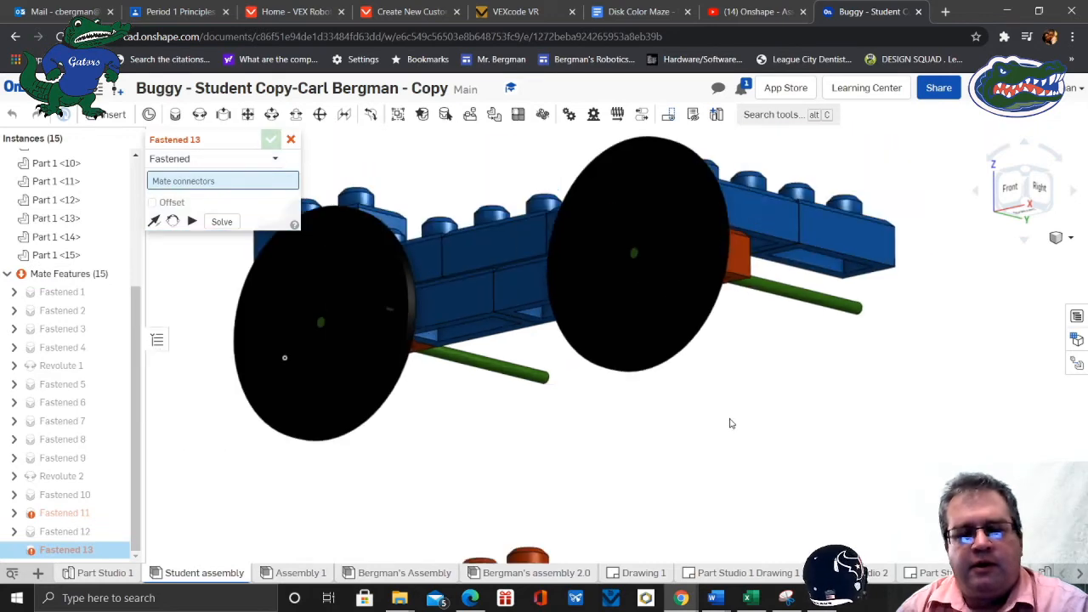
right_drag(758, 400, 697, 412)
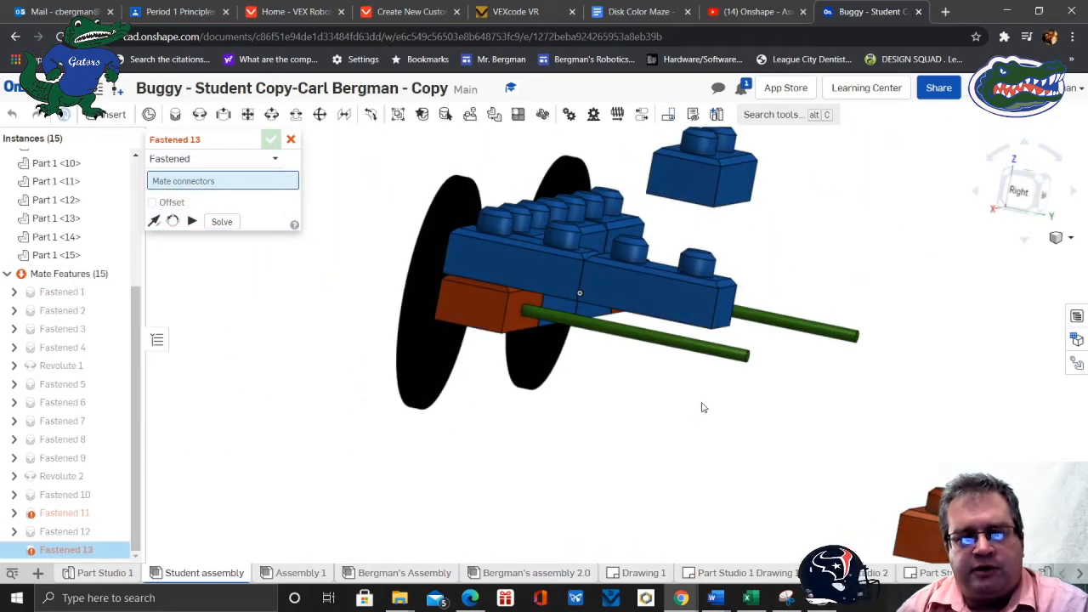
middle_drag(702, 408, 673, 475)
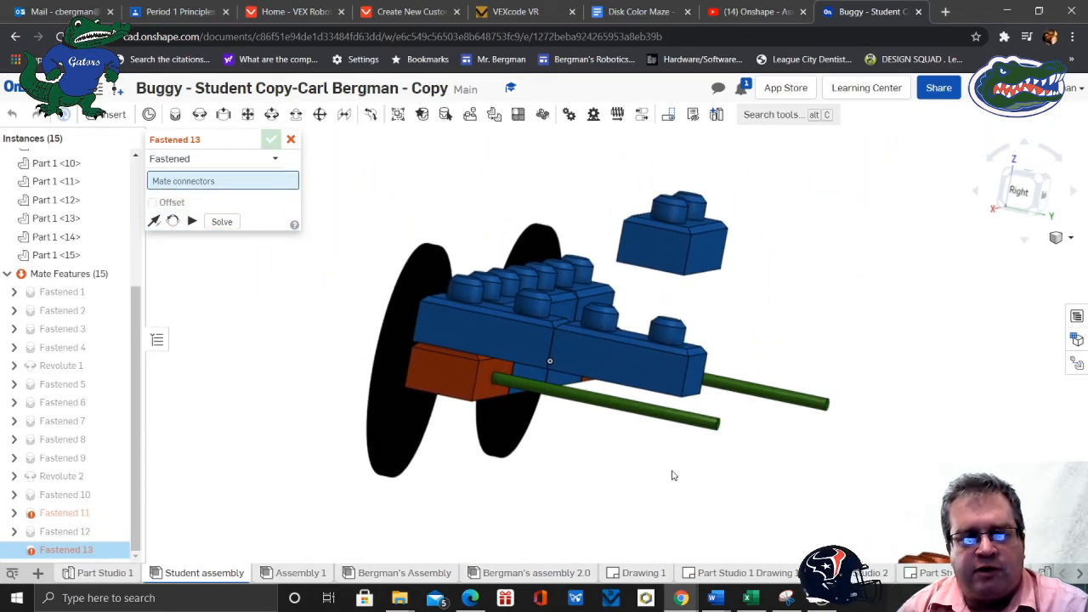
right_drag(665, 476, 566, 462)
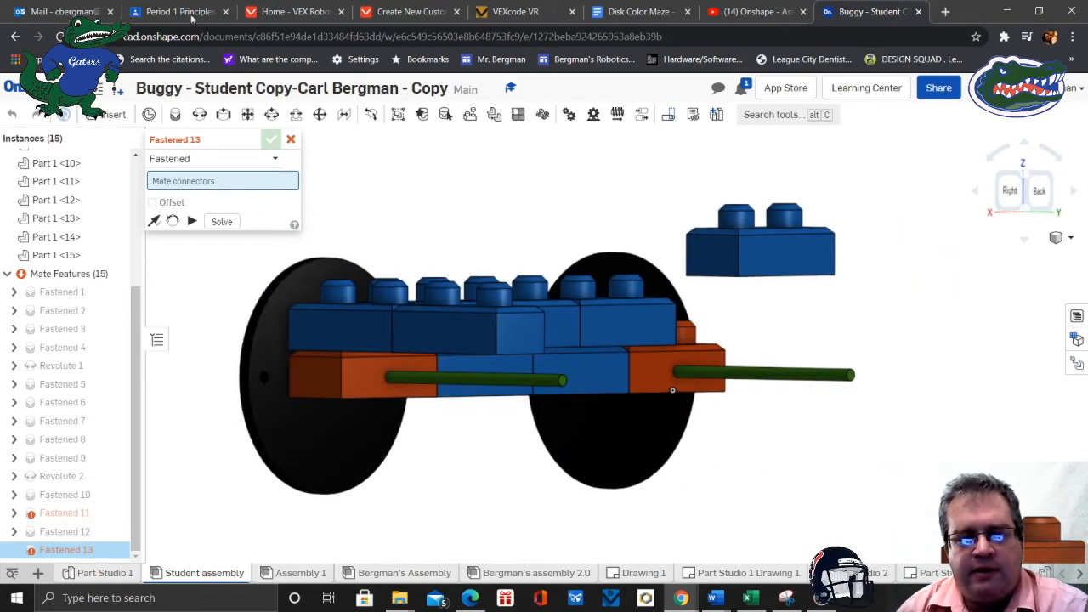
click(291, 140)
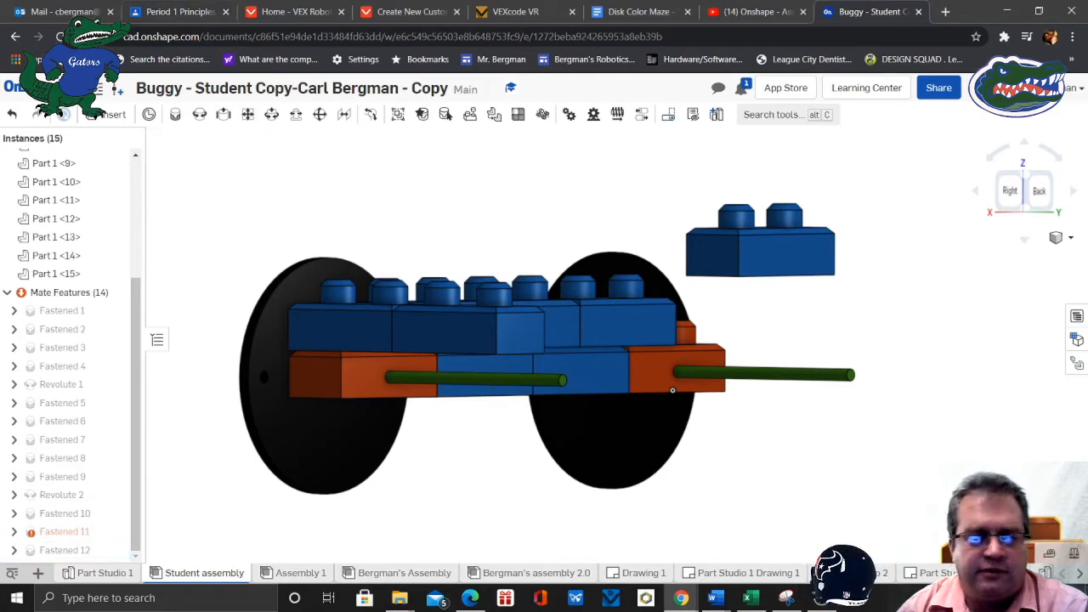
Move the loose orange brick below the chassis, join its side hole to the nearer axle's free end with an offset revolute mate, and leave the mate command
drag(785, 542, 488, 458)
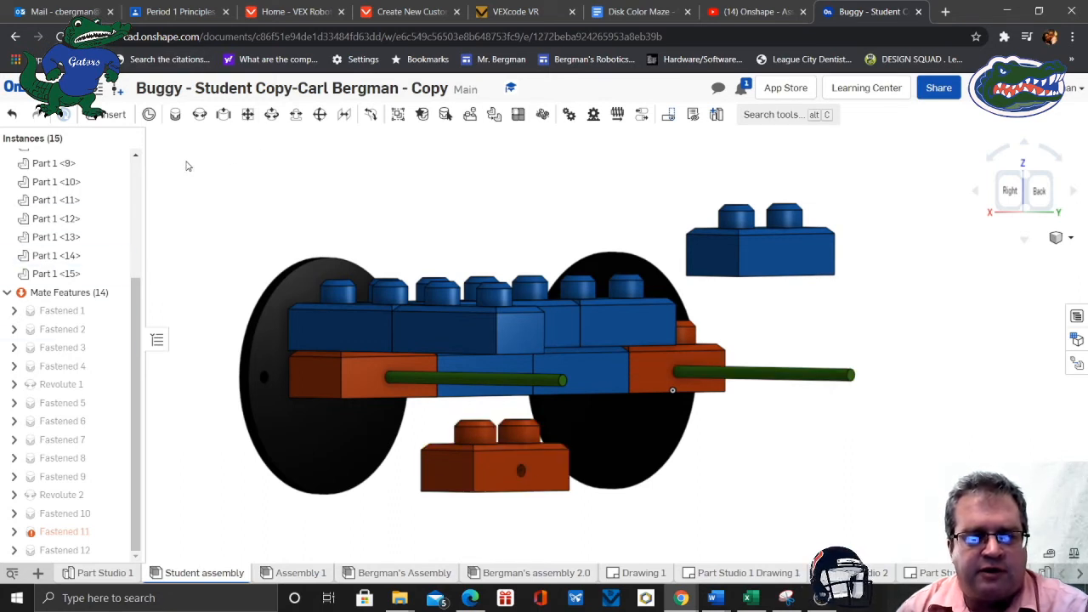
click(199, 117)
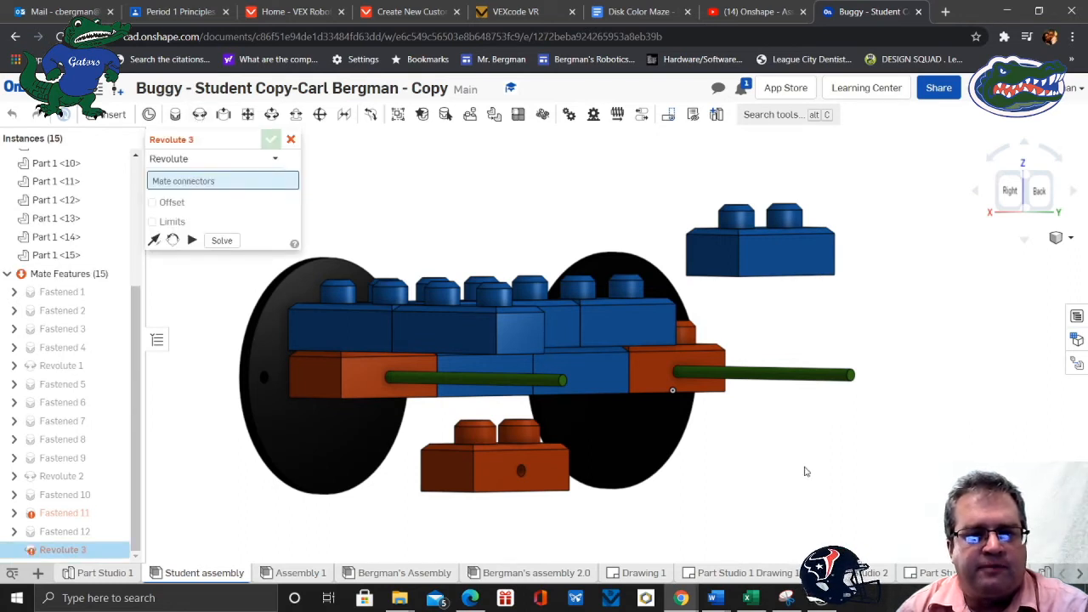
scroll(806, 471, up, 3)
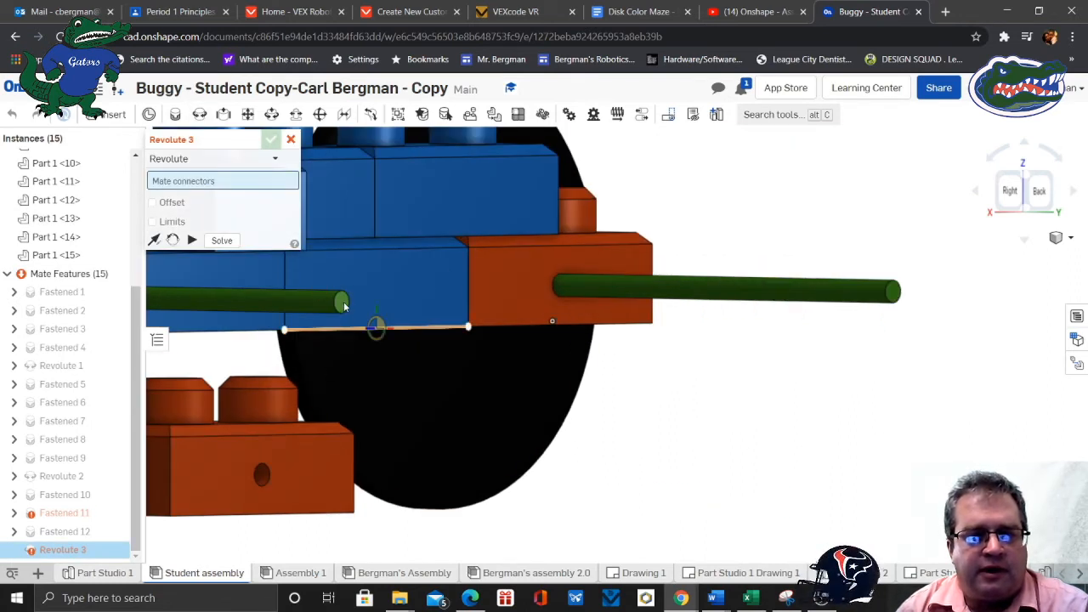
scroll(344, 306, up, 1)
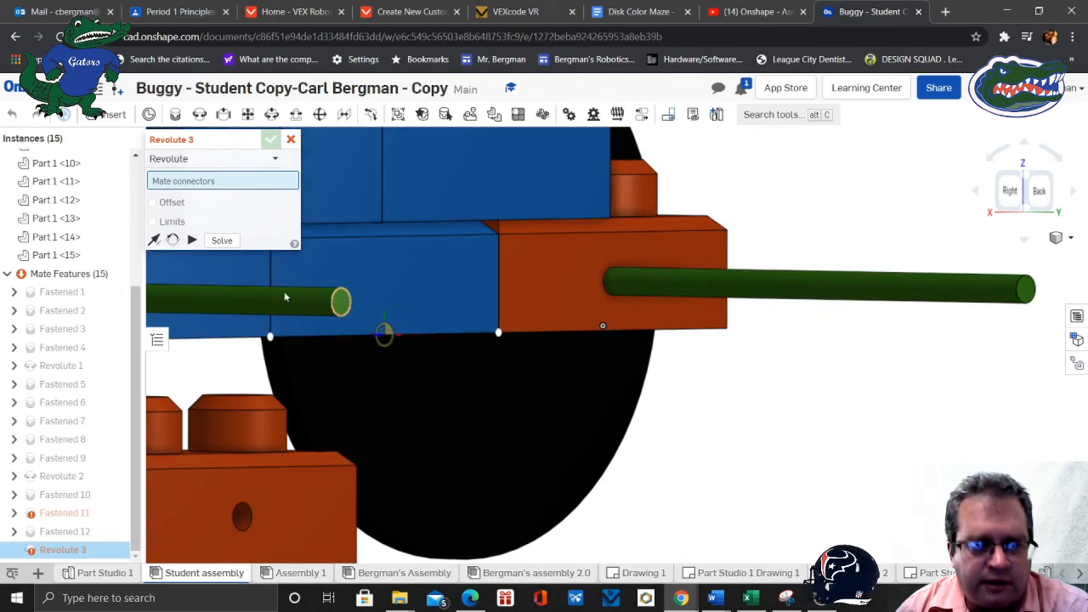
click(341, 302)
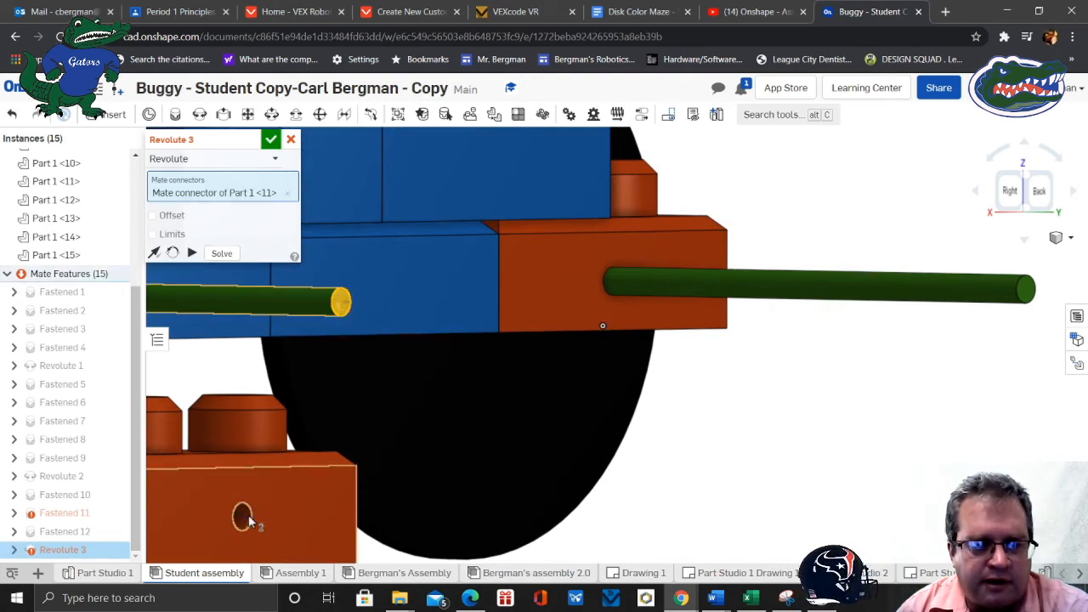
click(247, 516)
click(152, 234)
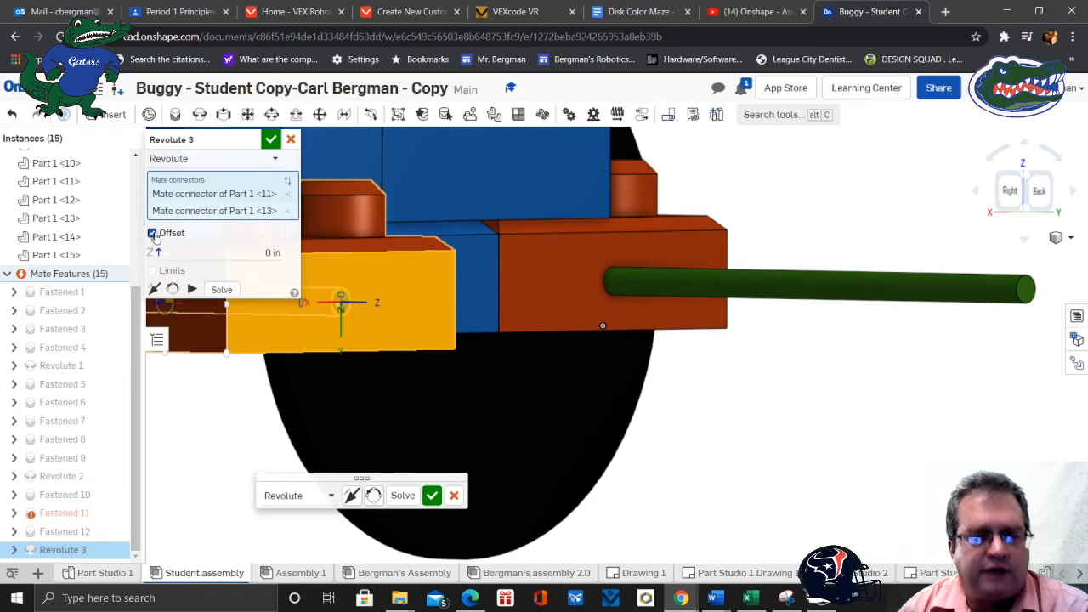
click(265, 253)
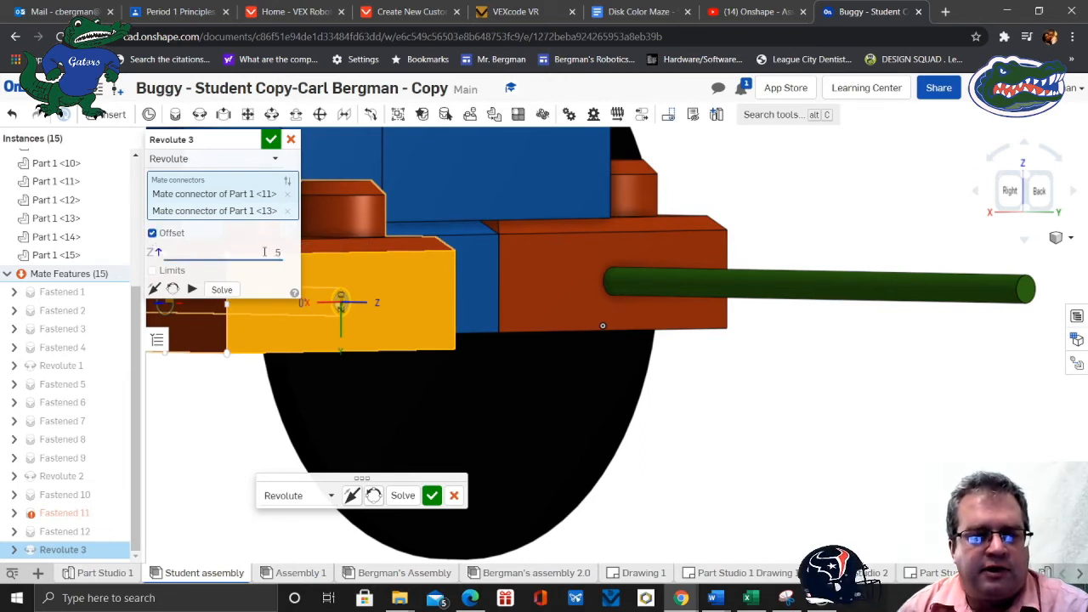
click(431, 495)
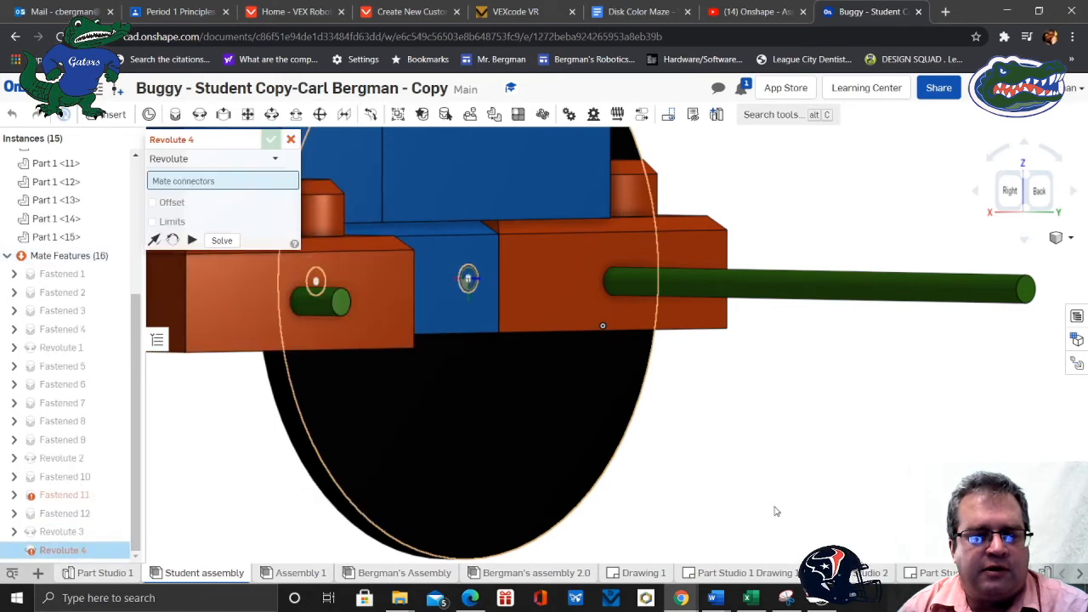
scroll(751, 491, down, 4)
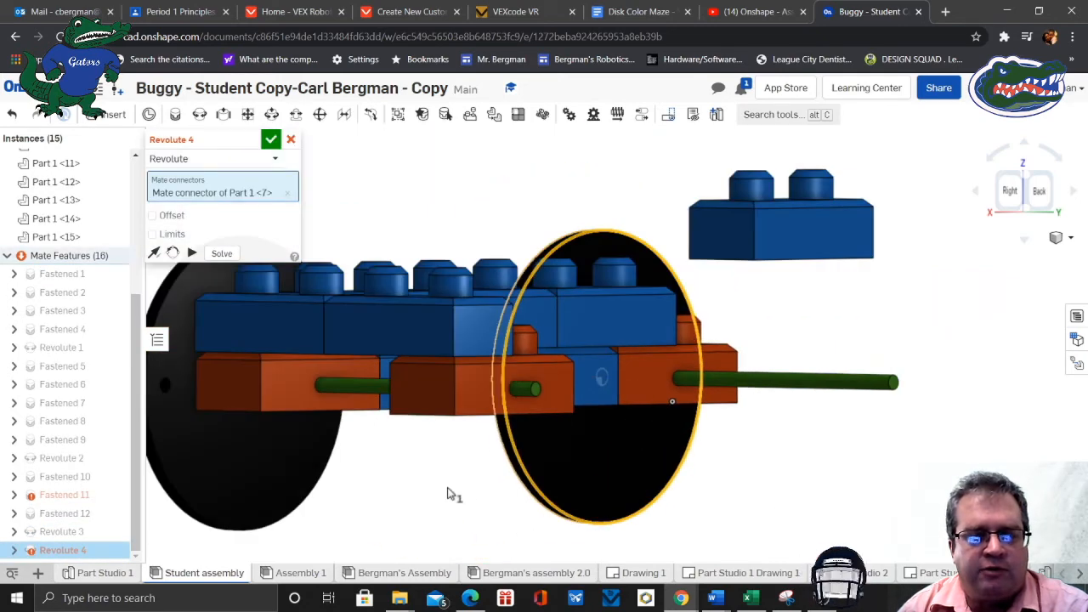
right_drag(451, 493, 479, 500)
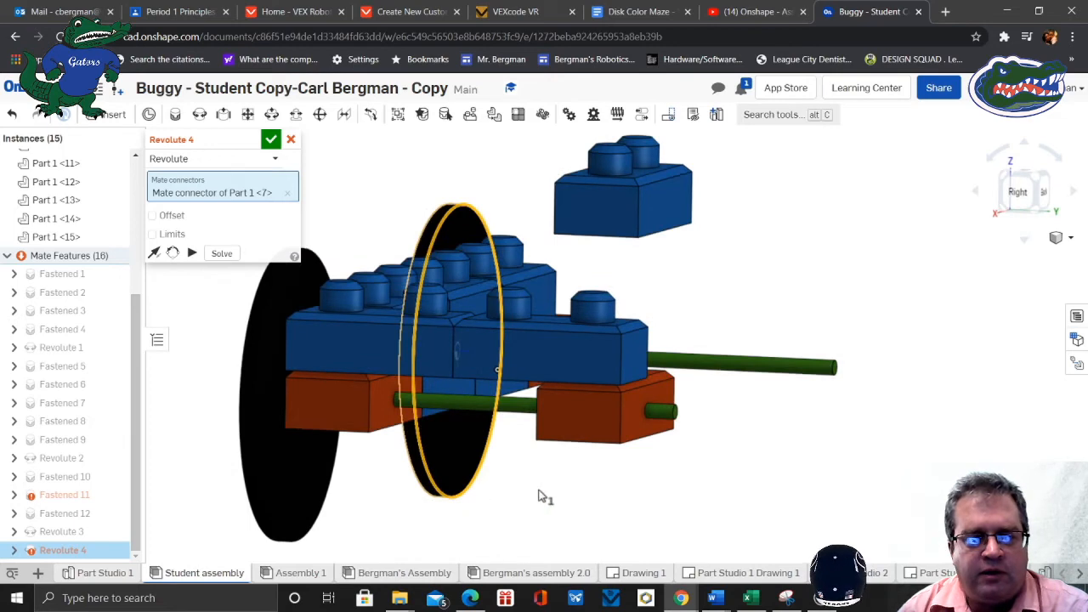
click(271, 140)
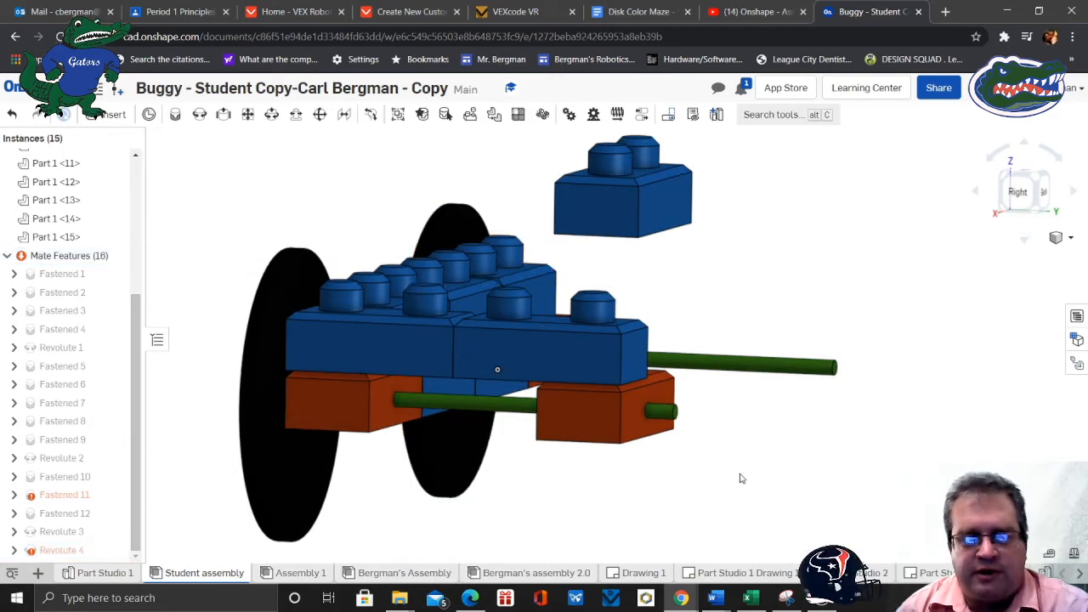
Move the loose blue brick into the open space beside the chassis, near the orange brick on the protruding axle
right_drag(740, 479, 659, 481)
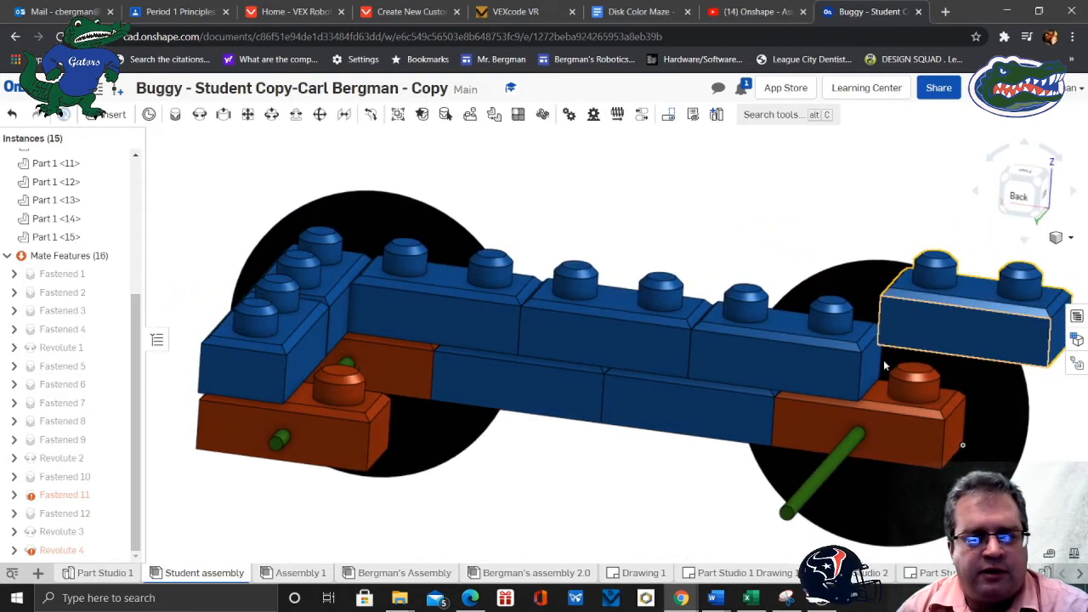
drag(884, 365, 524, 491)
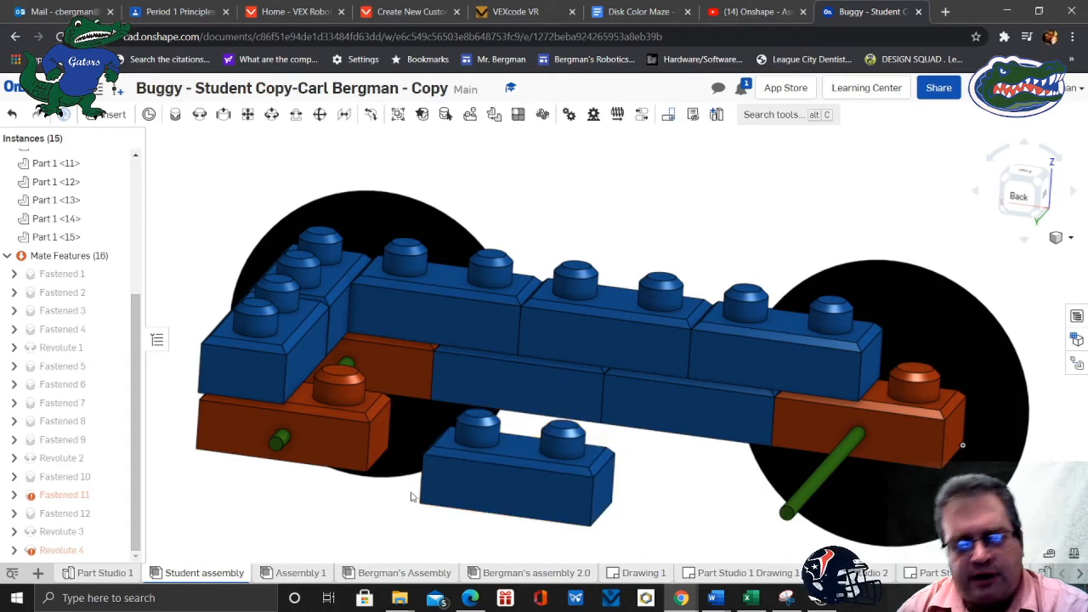
scroll(410, 497, up, 3)
scroll(410, 497, down, 2)
right_click(356, 507)
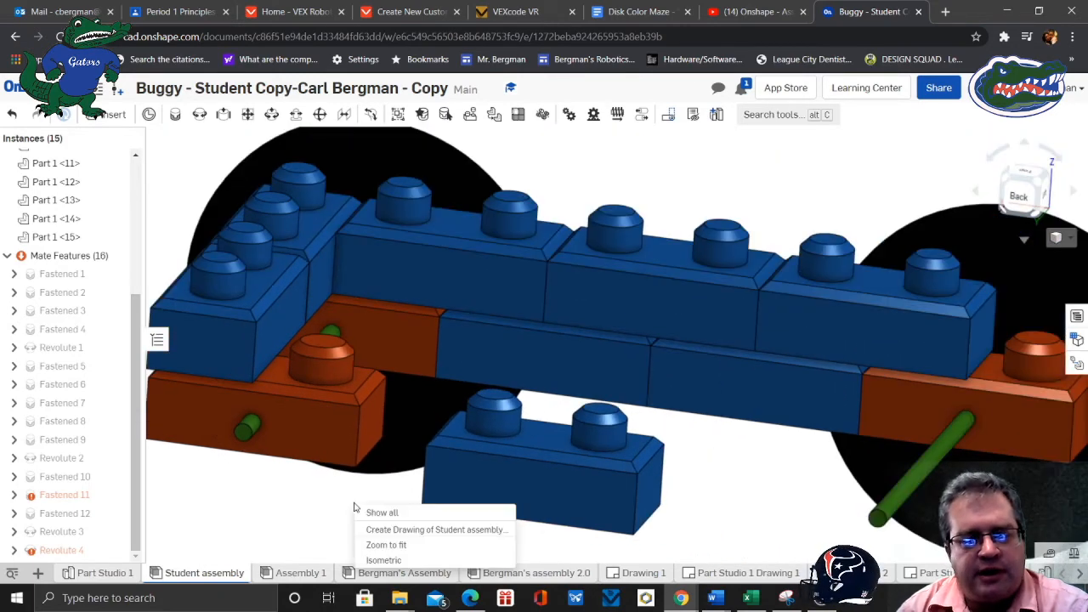
click(371, 491)
key(f)
scroll(383, 486, up, 3)
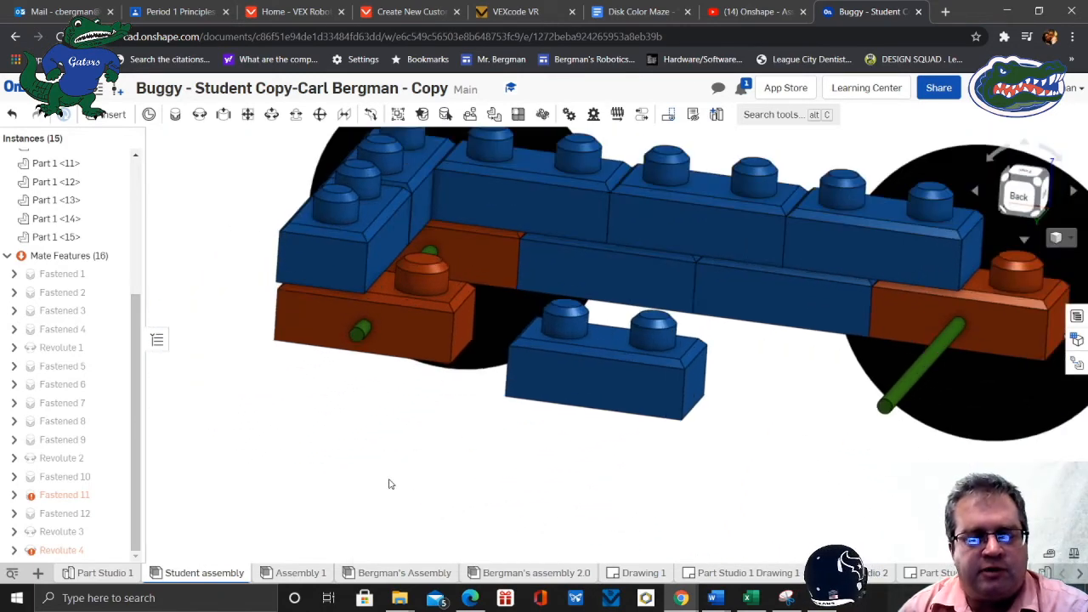
middle_drag(491, 398, 473, 483)
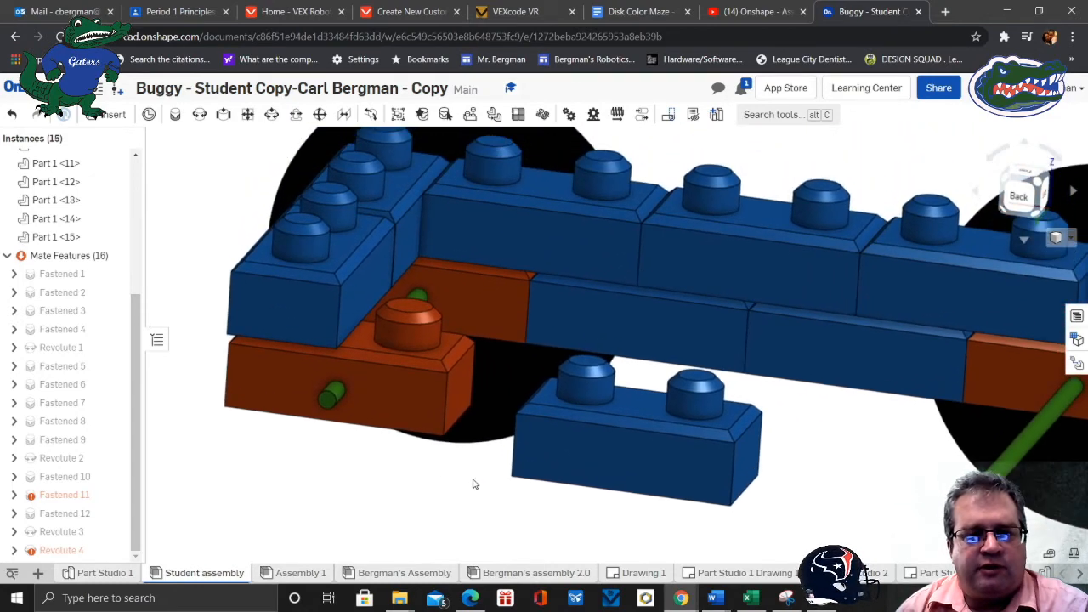
scroll(624, 471, up, 3)
scroll(623, 472, down, 2)
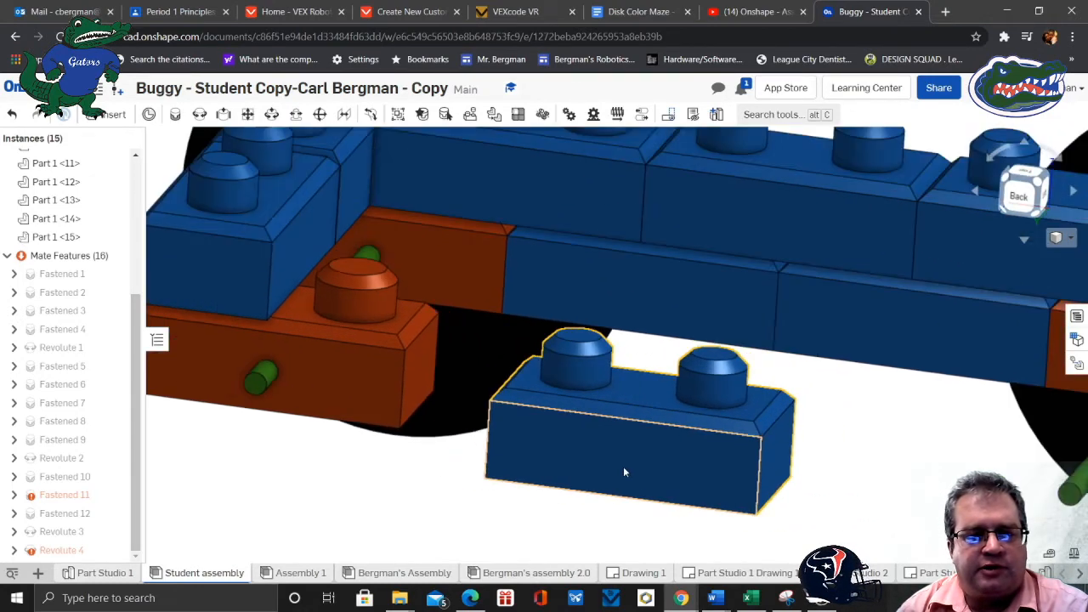
right_drag(270, 463, 296, 496)
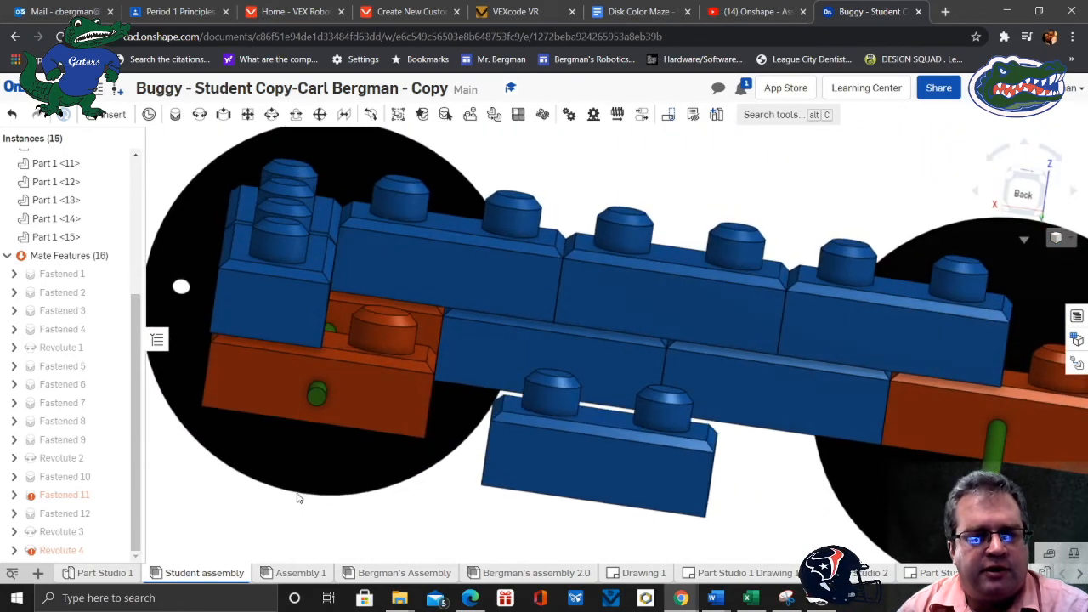
Fasten the outer crosswise brick's inner vertical corner edge midpoint to the loose blue brick's outer vertical end edge midpoint, and leave the mate command
click(176, 115)
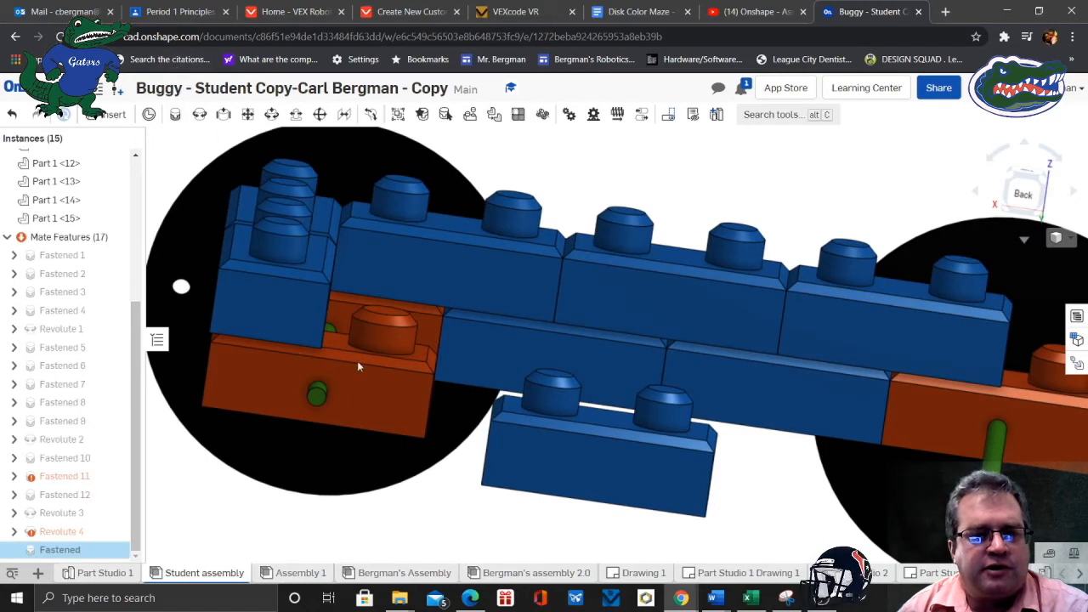
scroll(366, 357, up, 5)
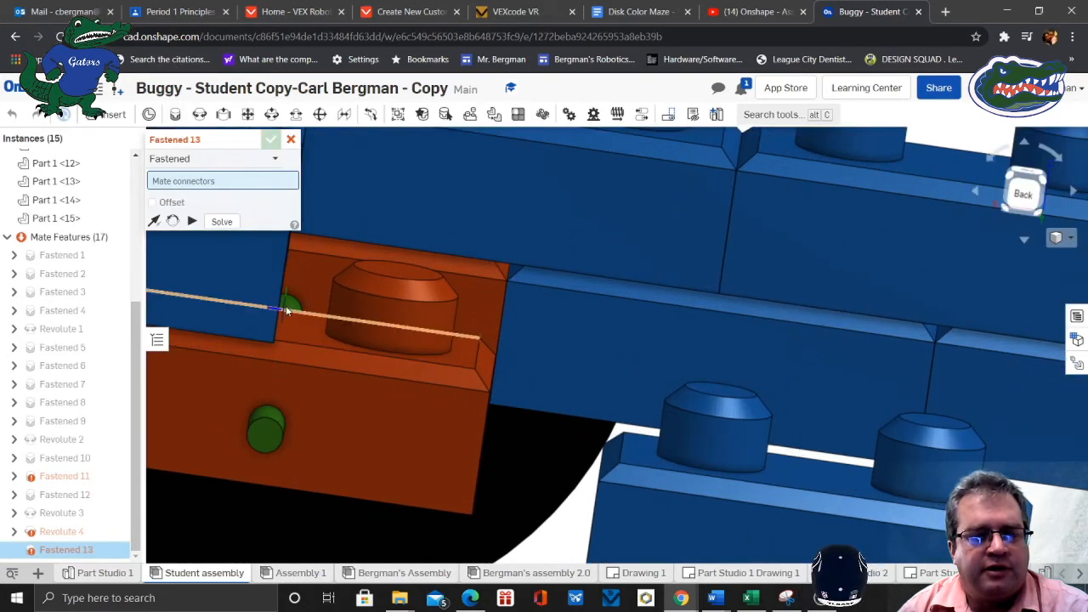
right_drag(296, 309, 272, 304)
middle_drag(345, 268, 599, 305)
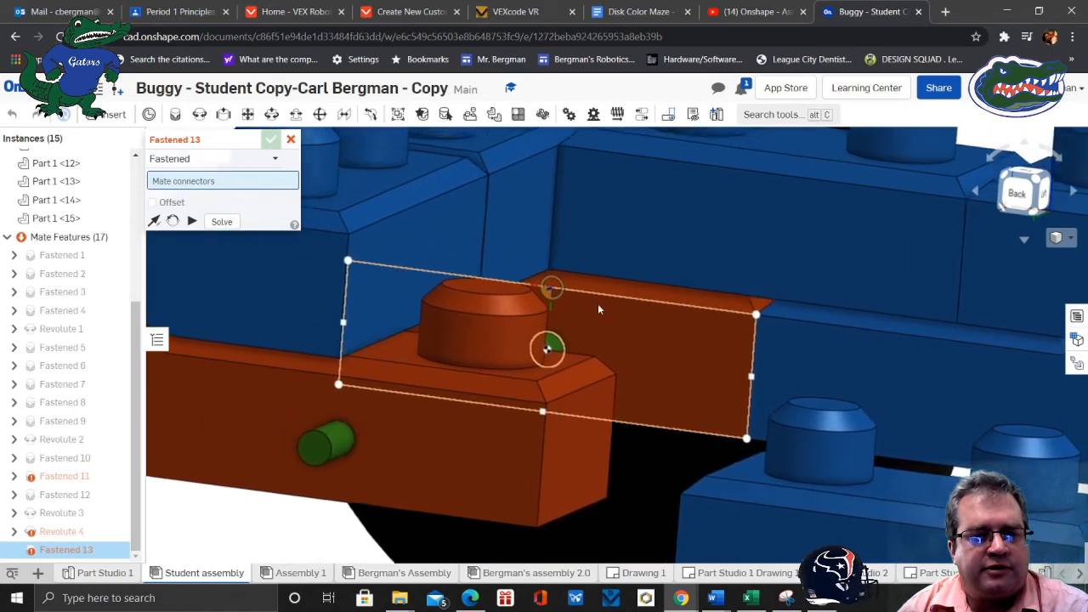
click(363, 303)
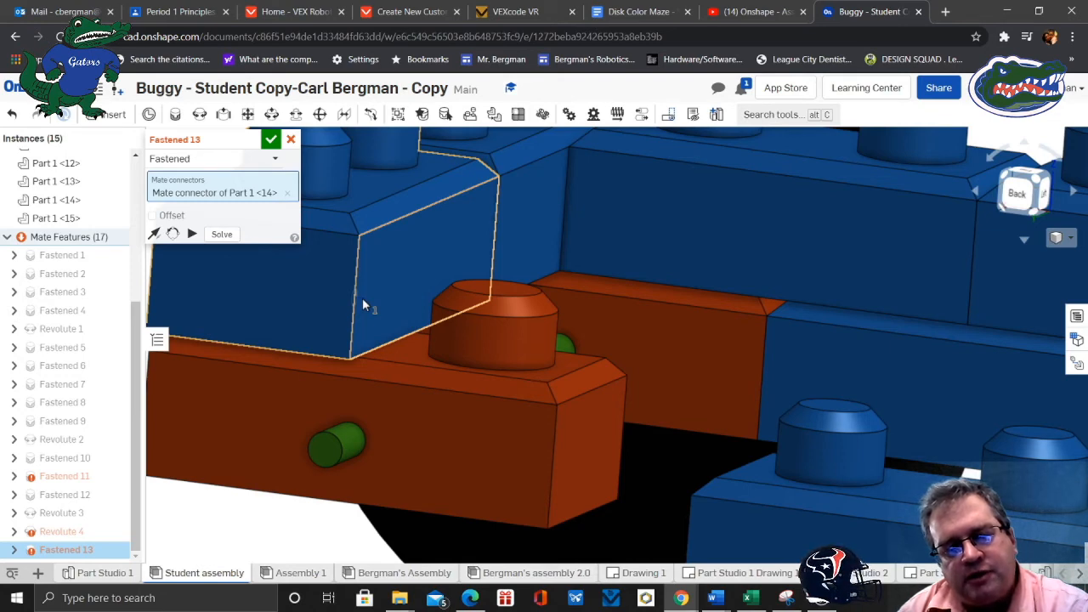
right_drag(333, 395, 386, 395)
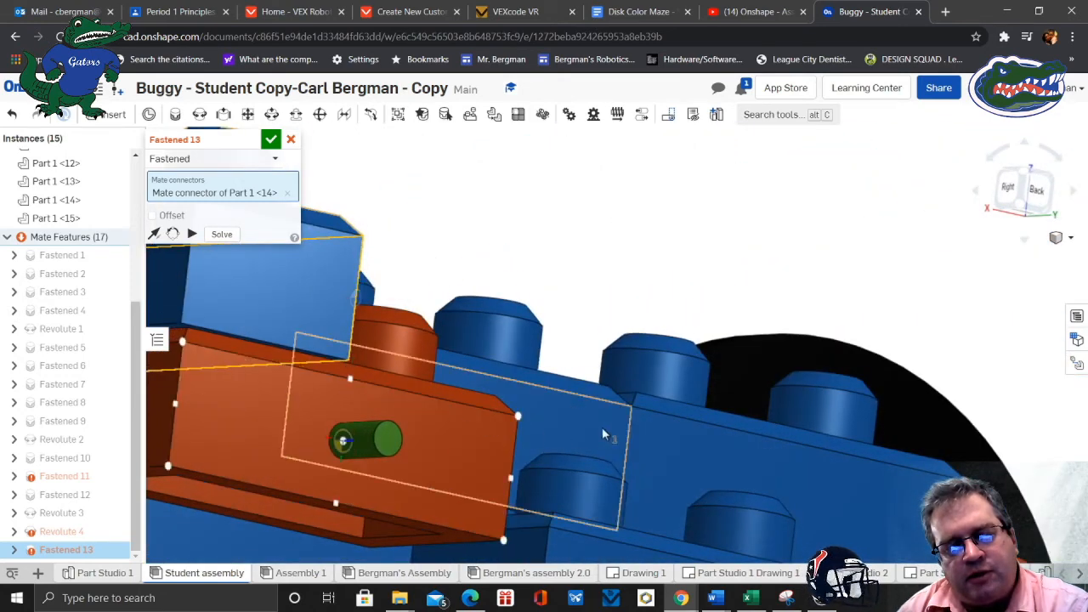
middle_drag(602, 427, 625, 208)
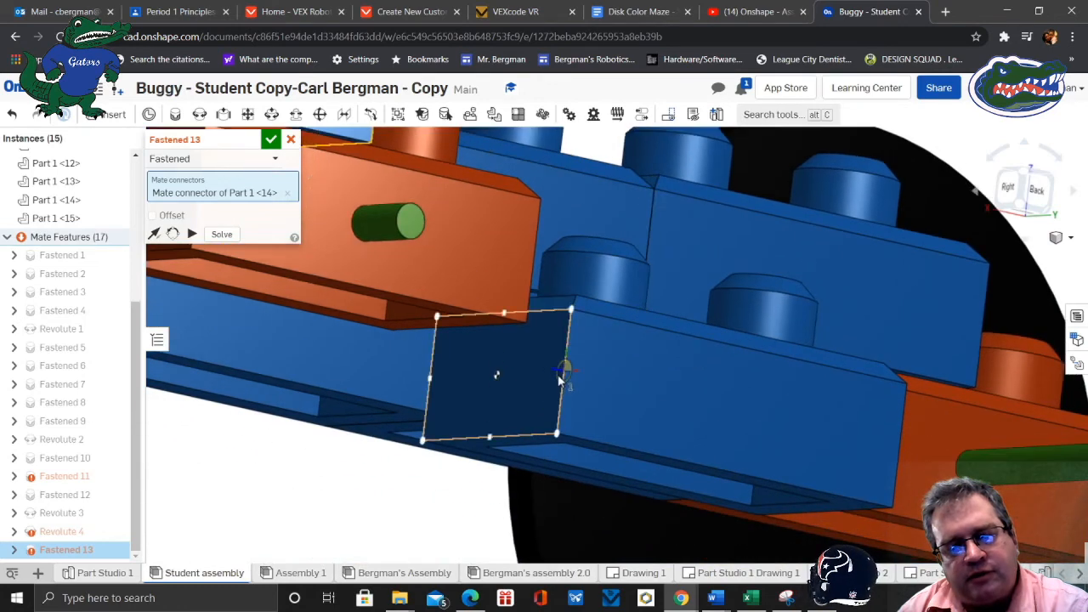
click(558, 375)
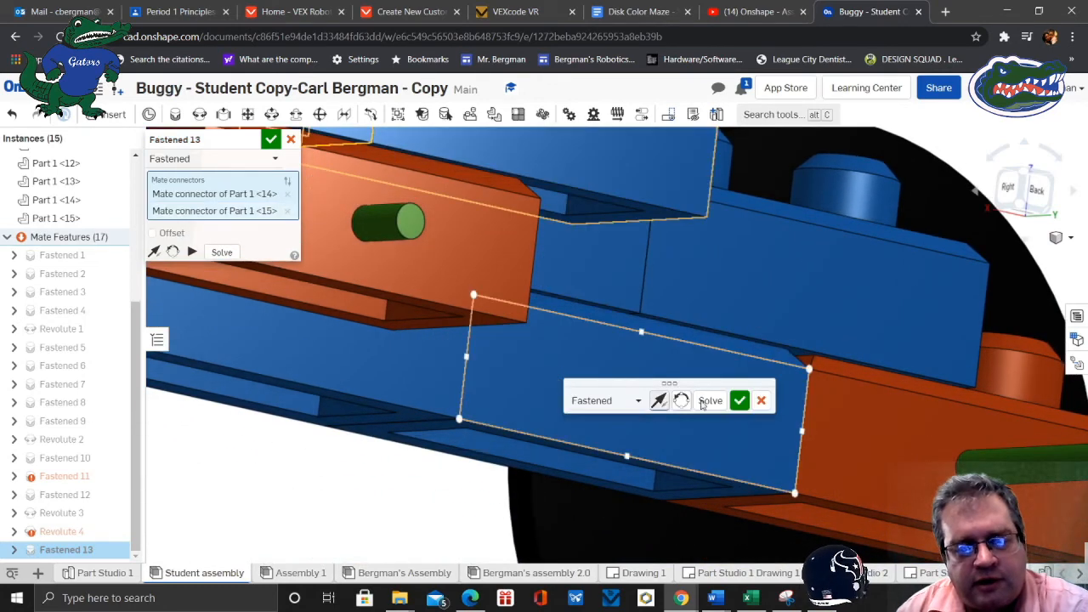
click(737, 398)
scroll(669, 357, down, 5)
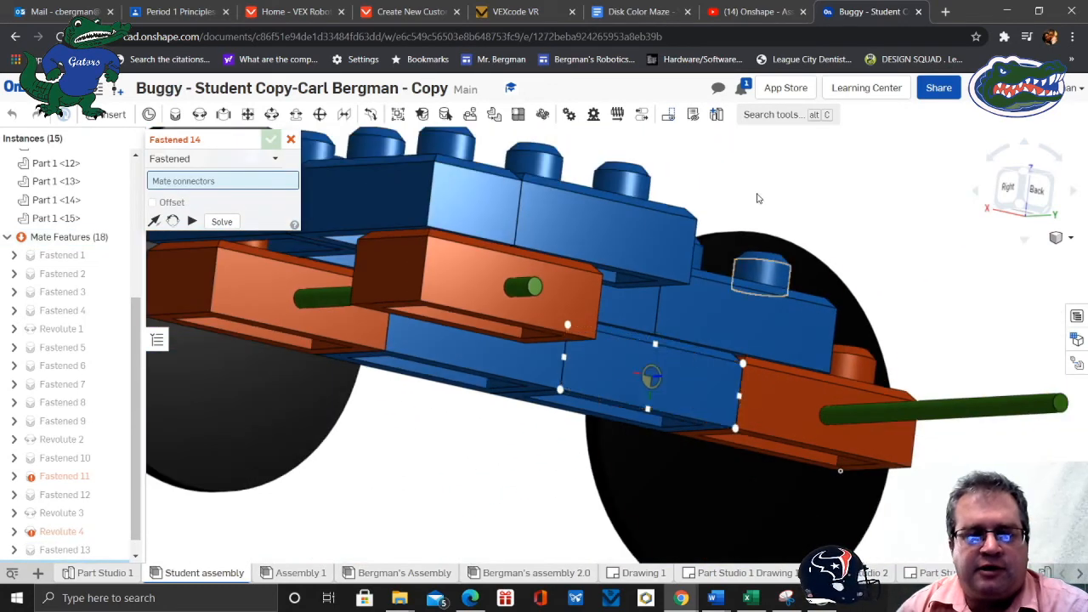
right_drag(747, 199, 776, 239)
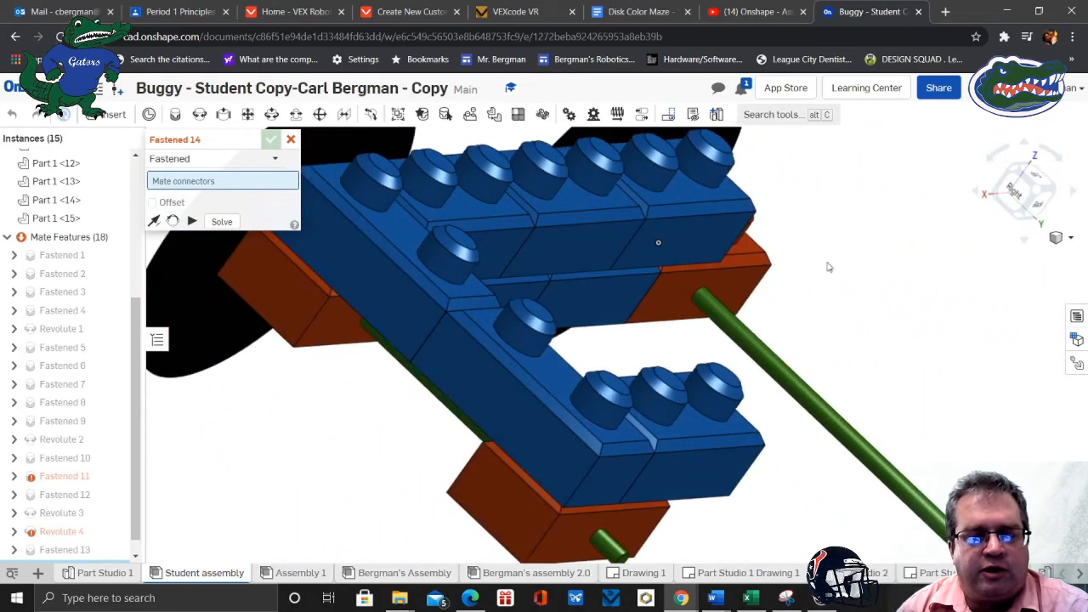
click(291, 139)
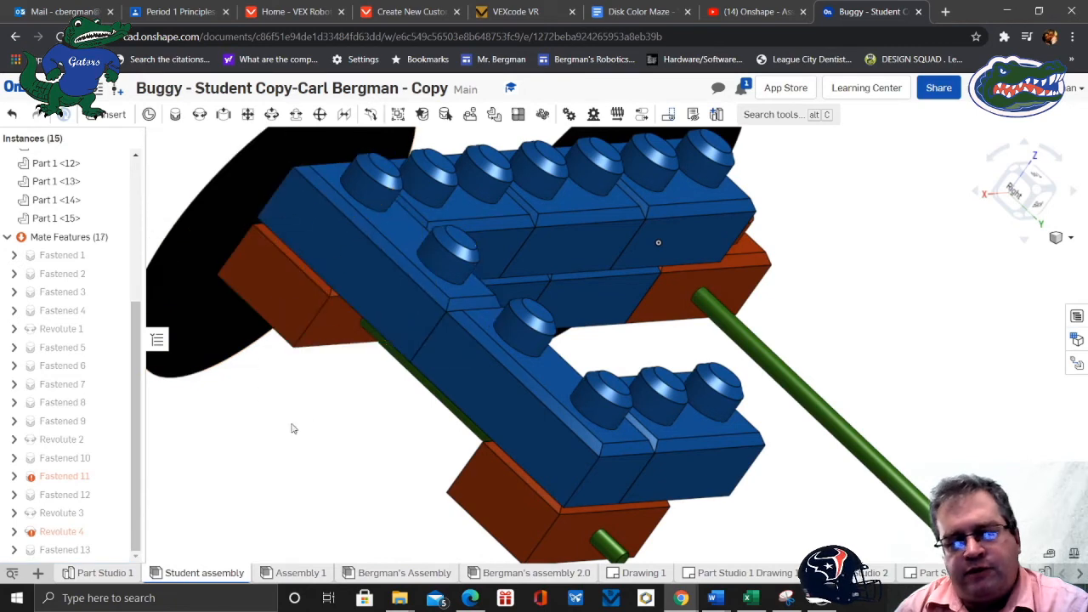
right_drag(292, 428, 328, 408)
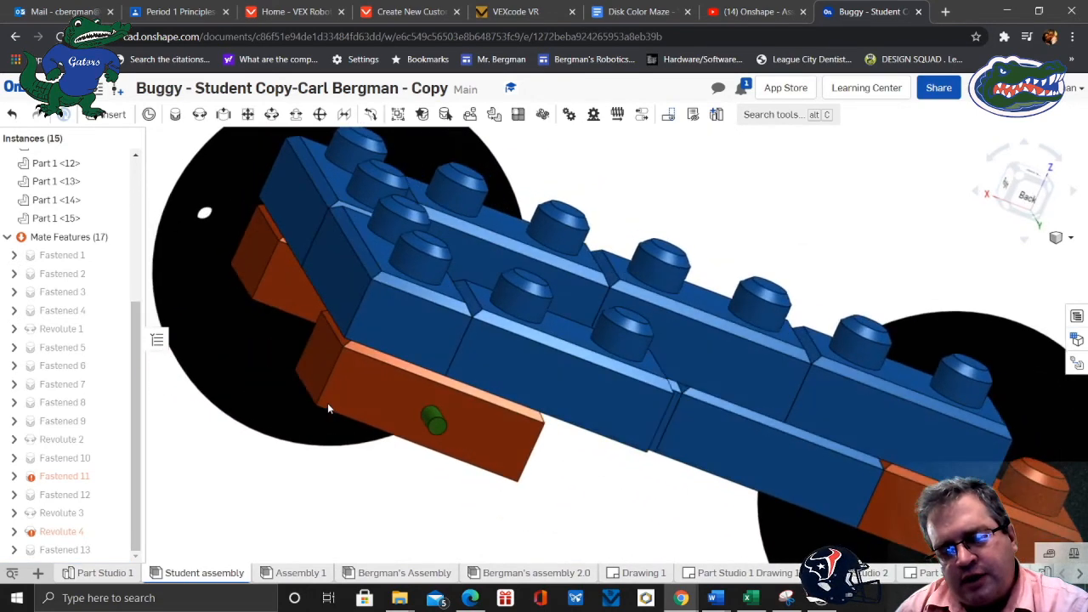
scroll(327, 409, down, 3)
right_drag(502, 512, 559, 460)
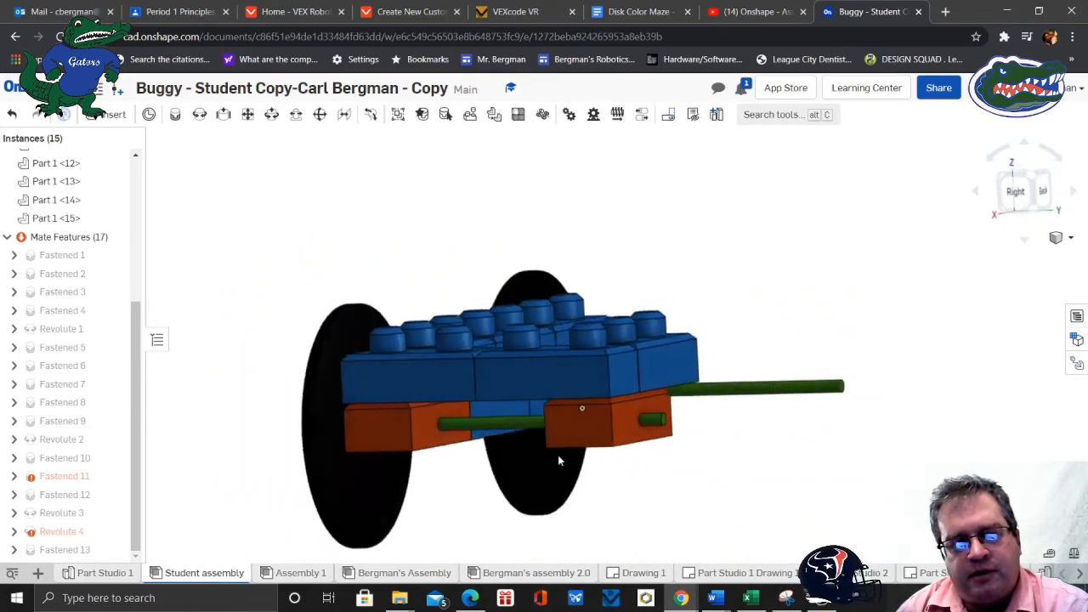